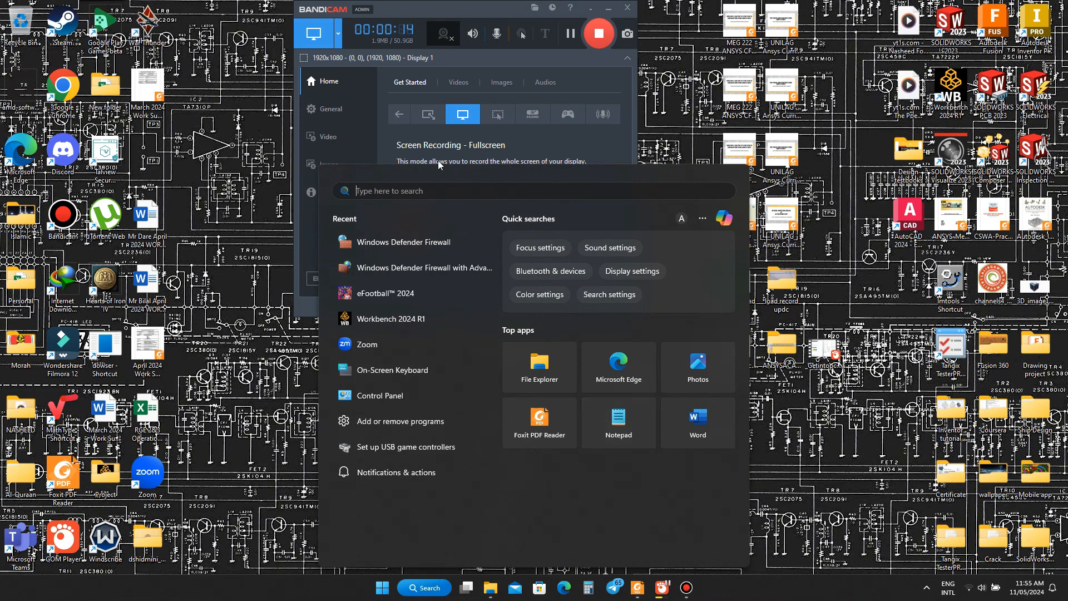
# Launch Workbench 2024 R1 and maximize its window
pyautogui.write('wor')
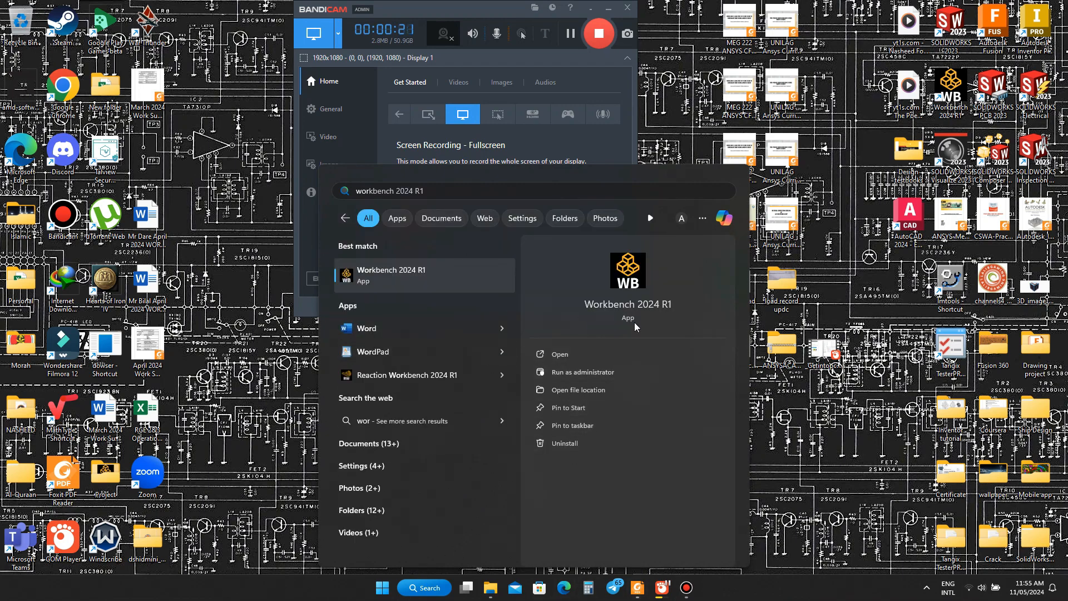
pyautogui.click(583, 355)
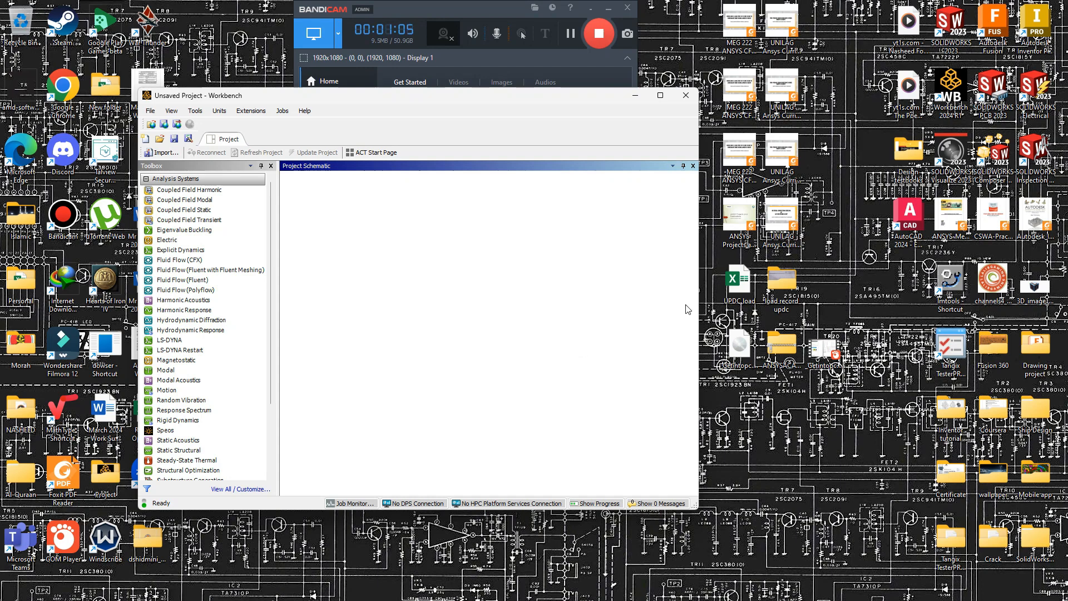
pyautogui.click(661, 95)
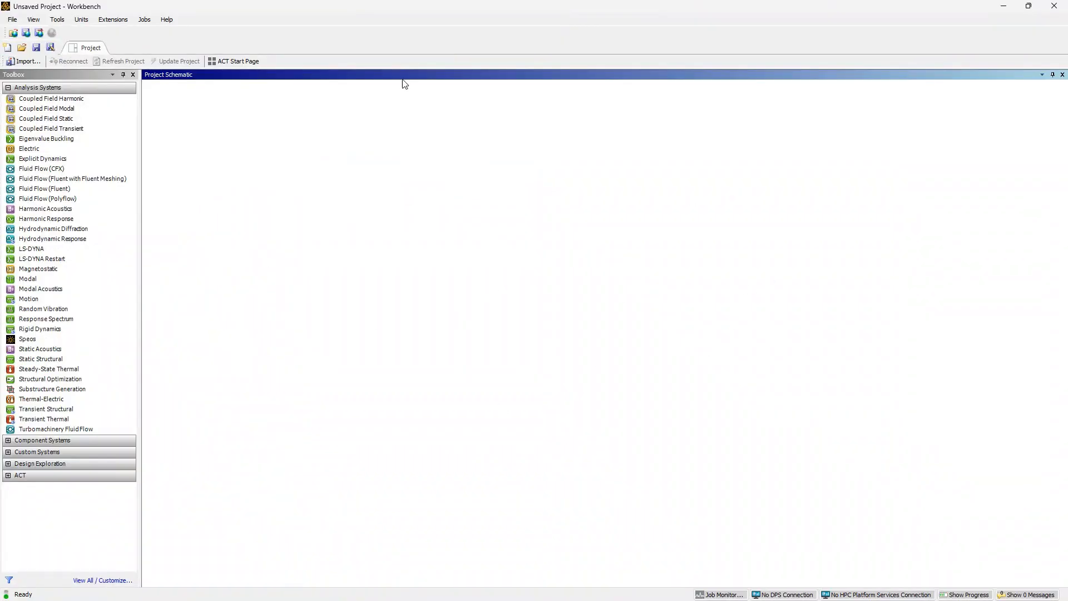
# Add a standalone Geometry component system to the empty project schematic
pyautogui.click(8, 88)
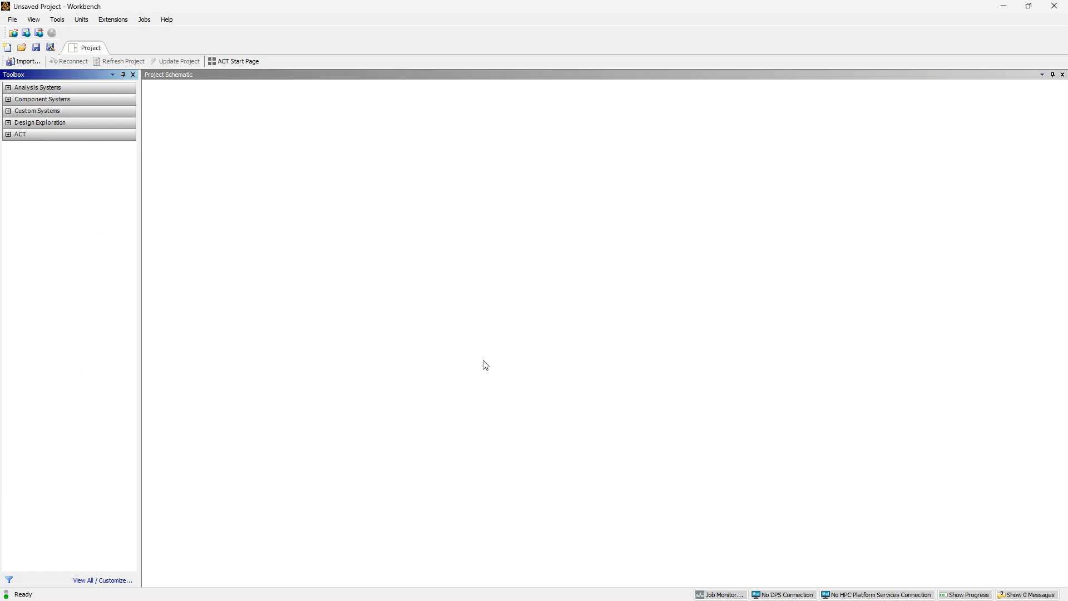
pyautogui.click(12, 101)
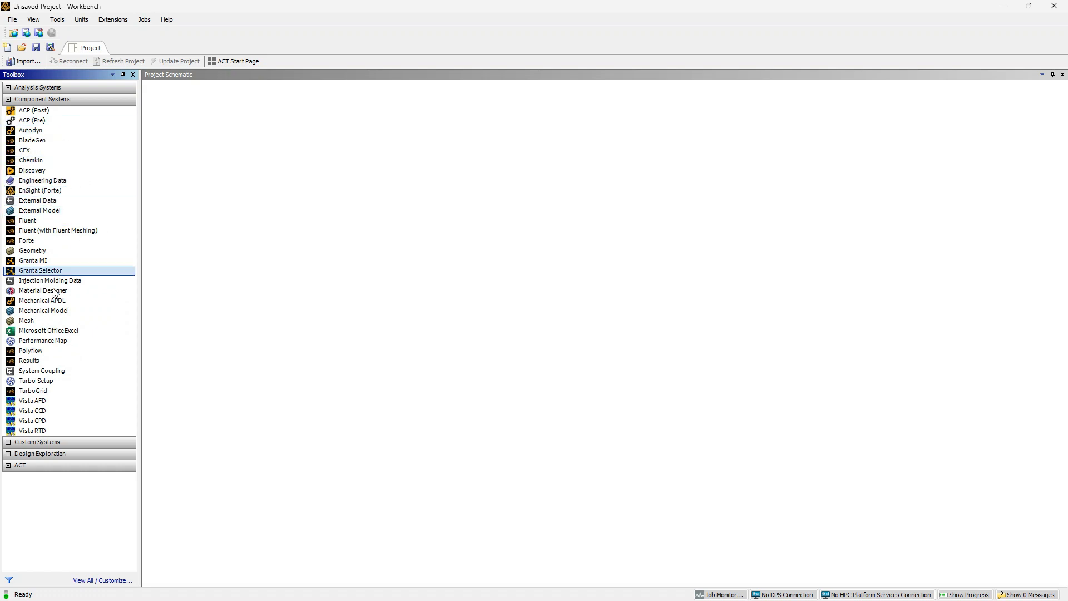
pyautogui.click(60, 251)
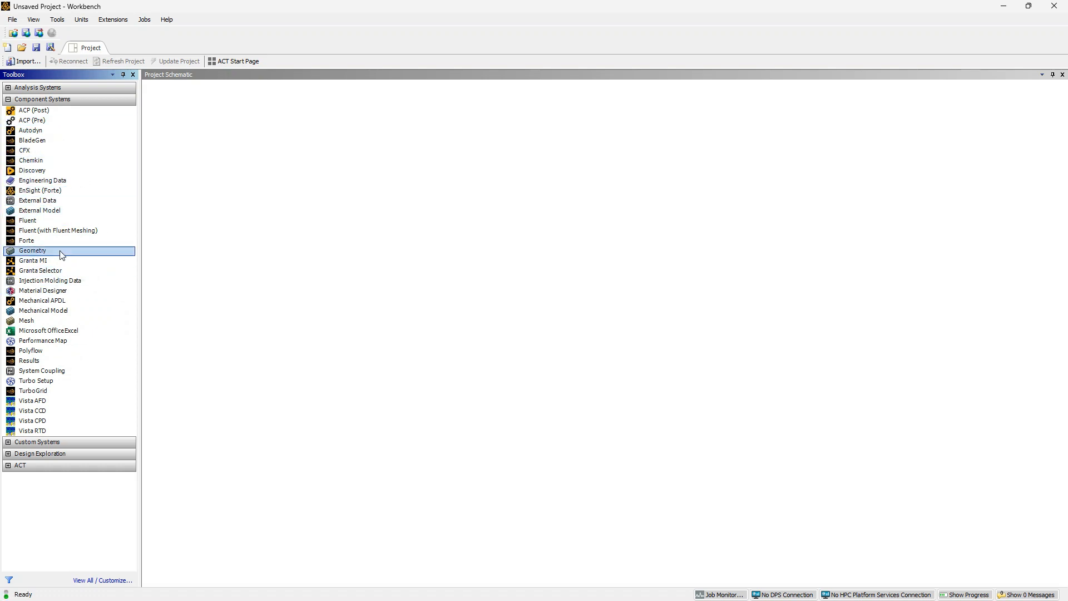
pyautogui.moveTo(62, 254); pyautogui.dragTo(206, 146)
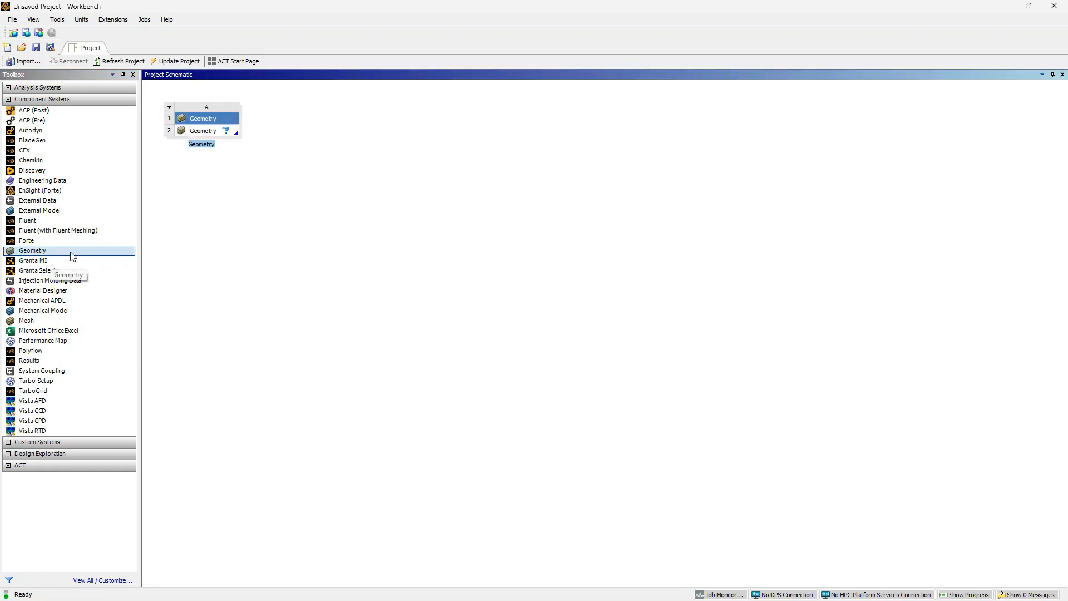
pyautogui.click(277, 202)
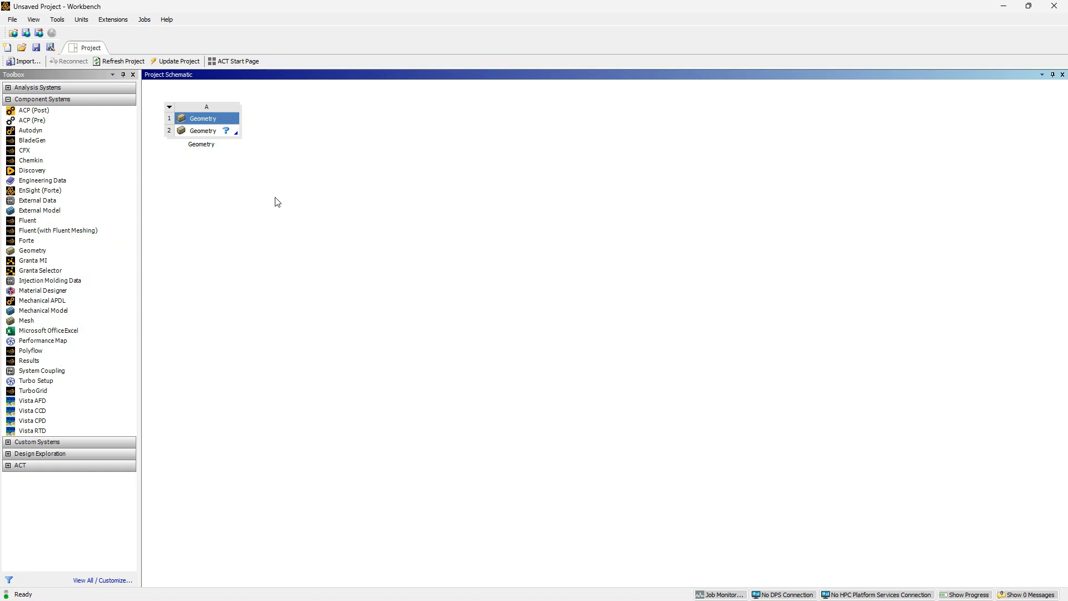
# Create a new DesignModeler geometry from the Geometry cell, allow its network access, and switch to DesignModeler
pyautogui.rightClick(209, 136)
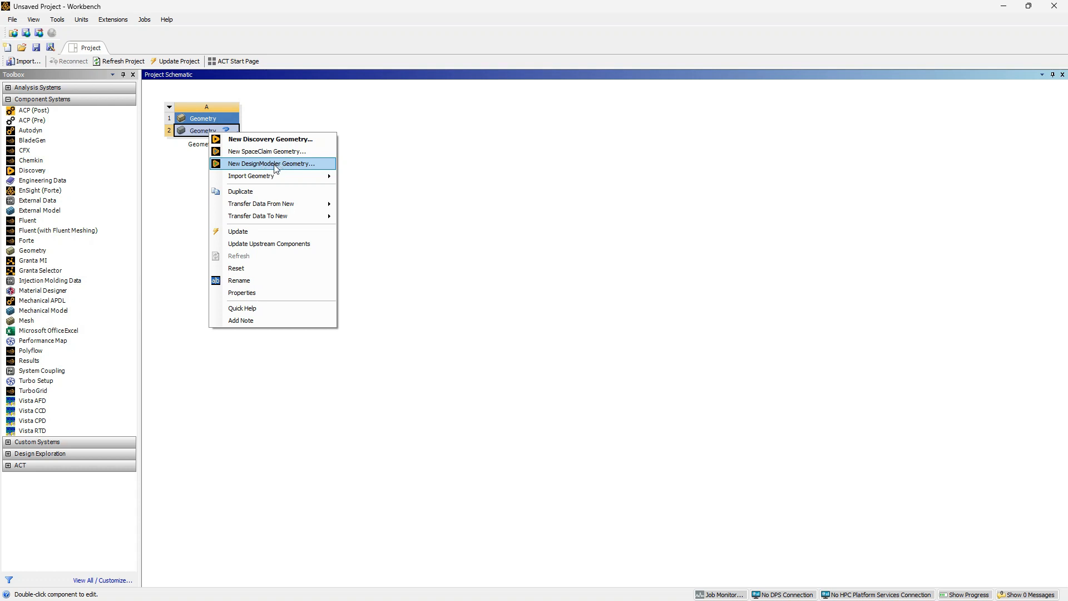
pyautogui.click(276, 164)
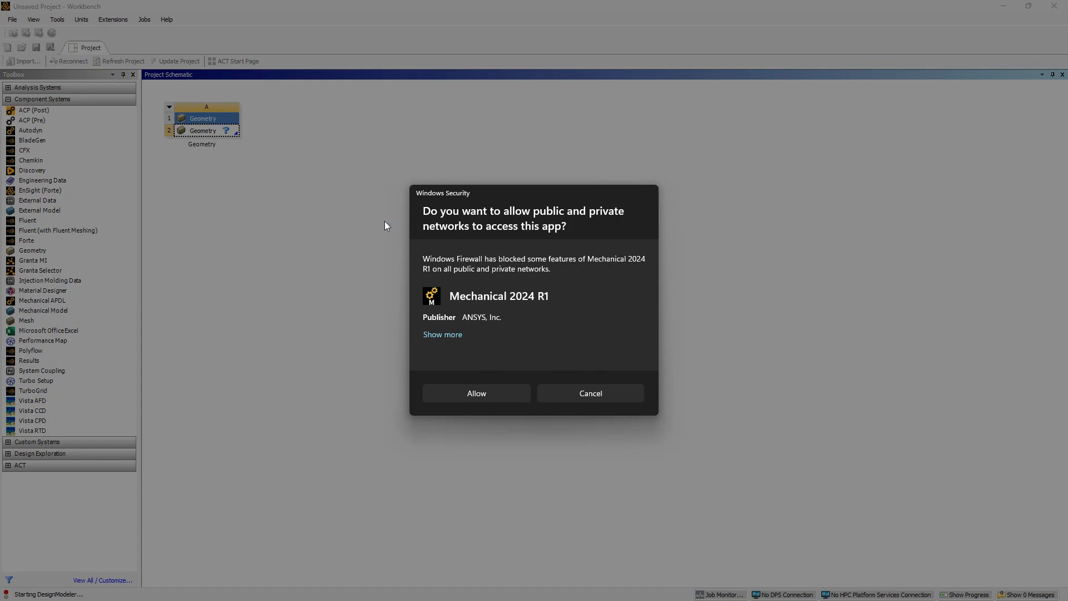
pyautogui.click(490, 391)
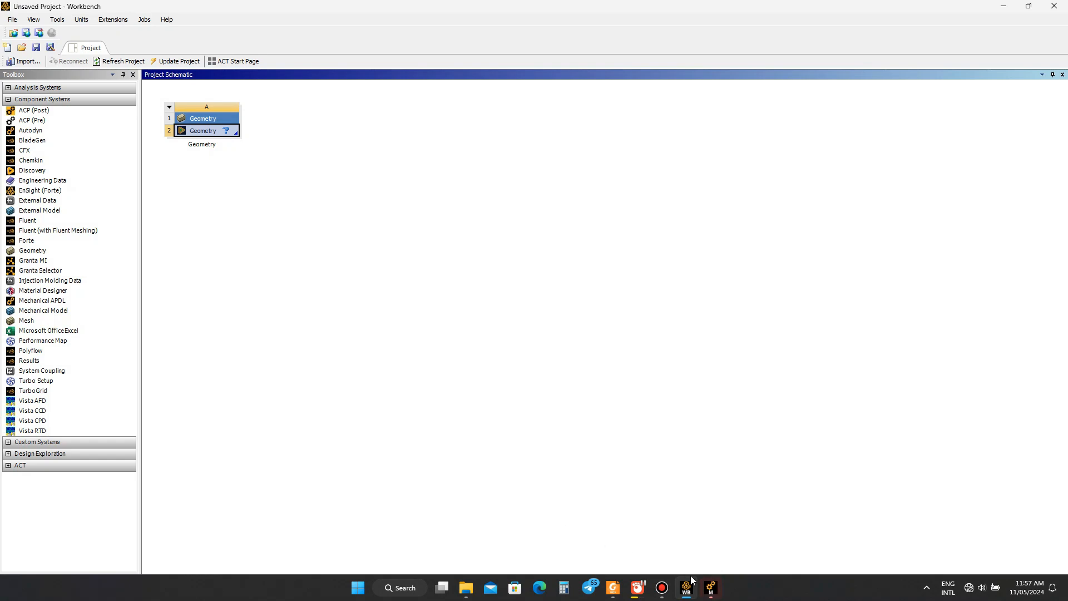
pyautogui.click(710, 588)
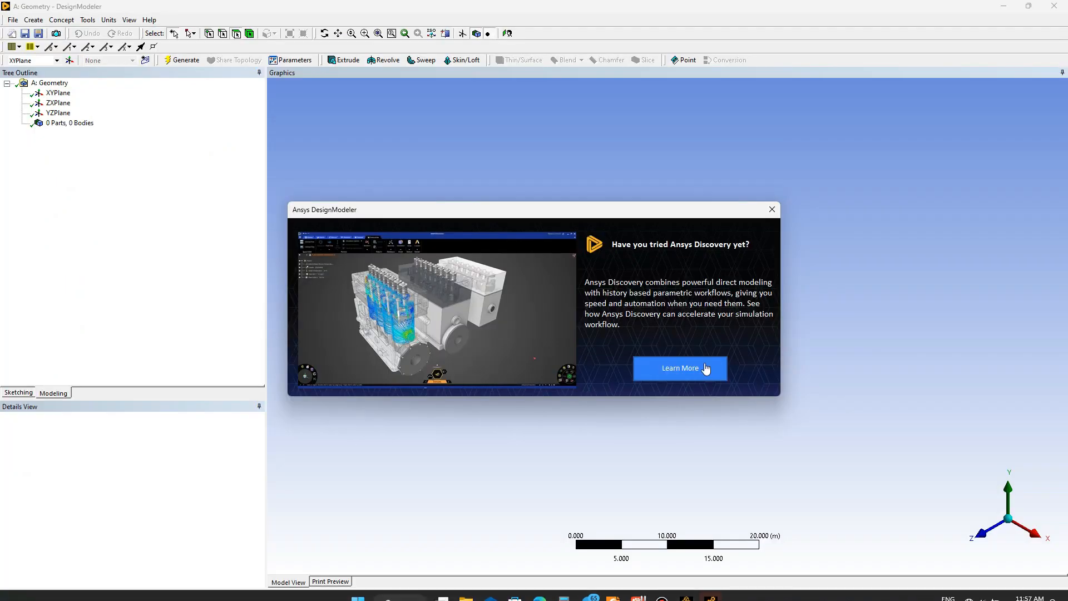
# Dismiss the Ansys Discovery promotion and set the length unit to millimetres
pyautogui.click(772, 209)
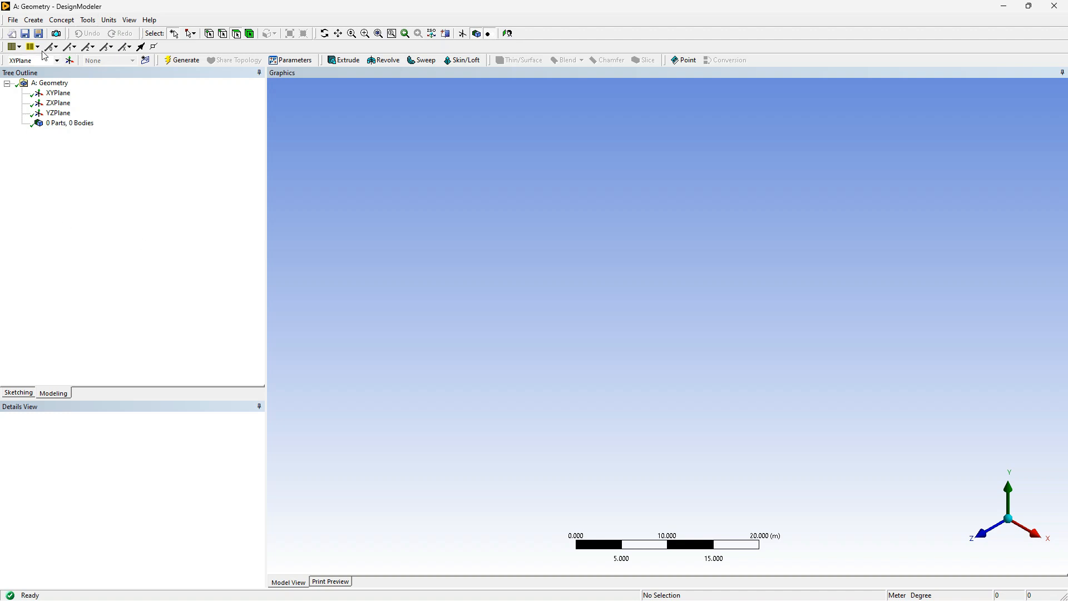
pyautogui.click(109, 20)
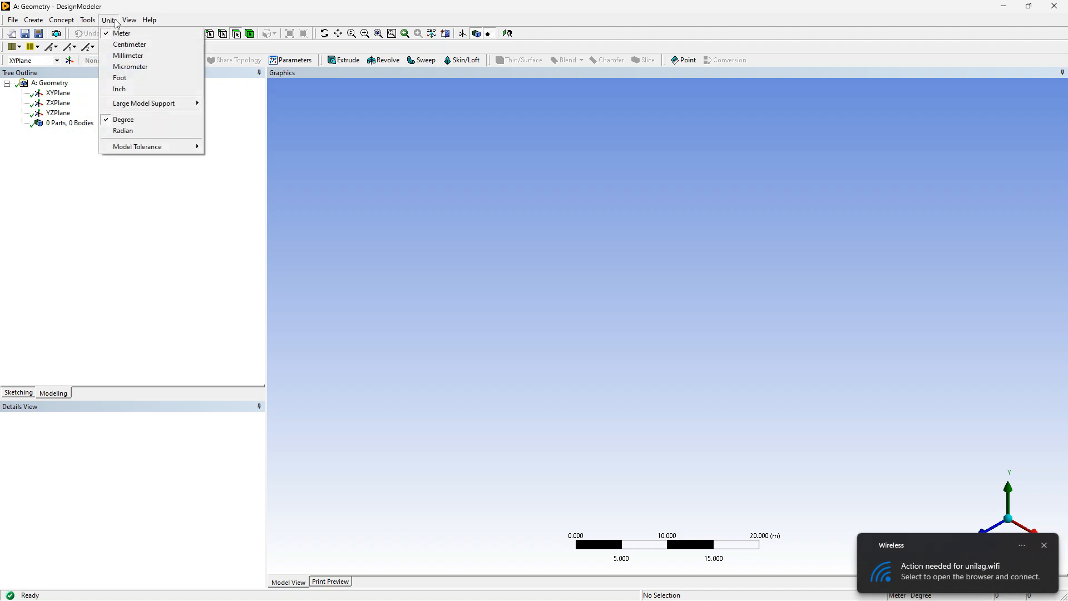
pyautogui.click(136, 56)
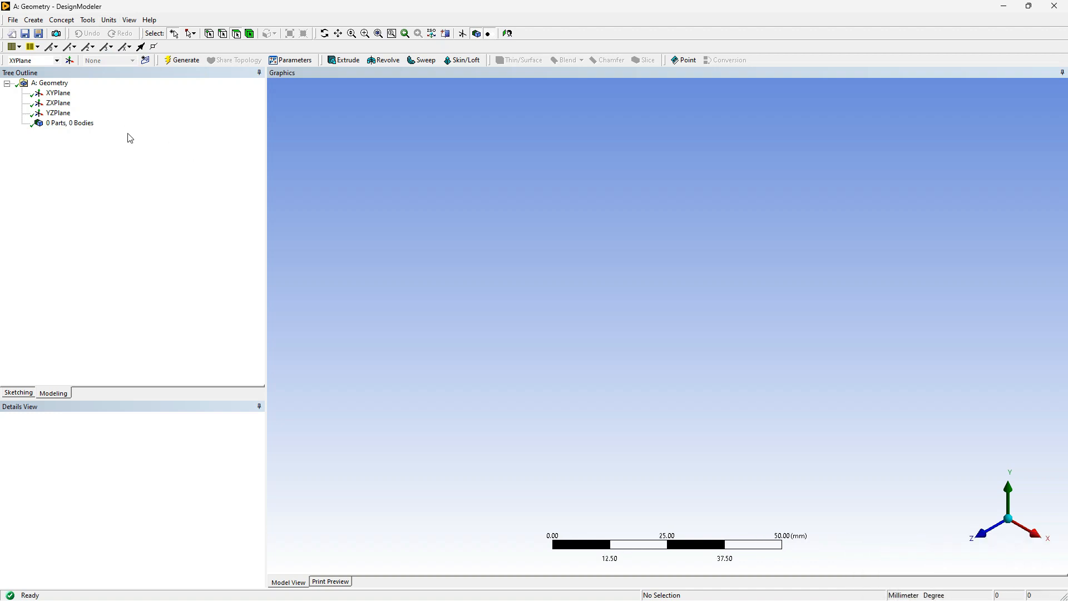
# Create a new sketch on the XYPlane, open it for sketching and view it face-on along +Z
pyautogui.click(59, 96)
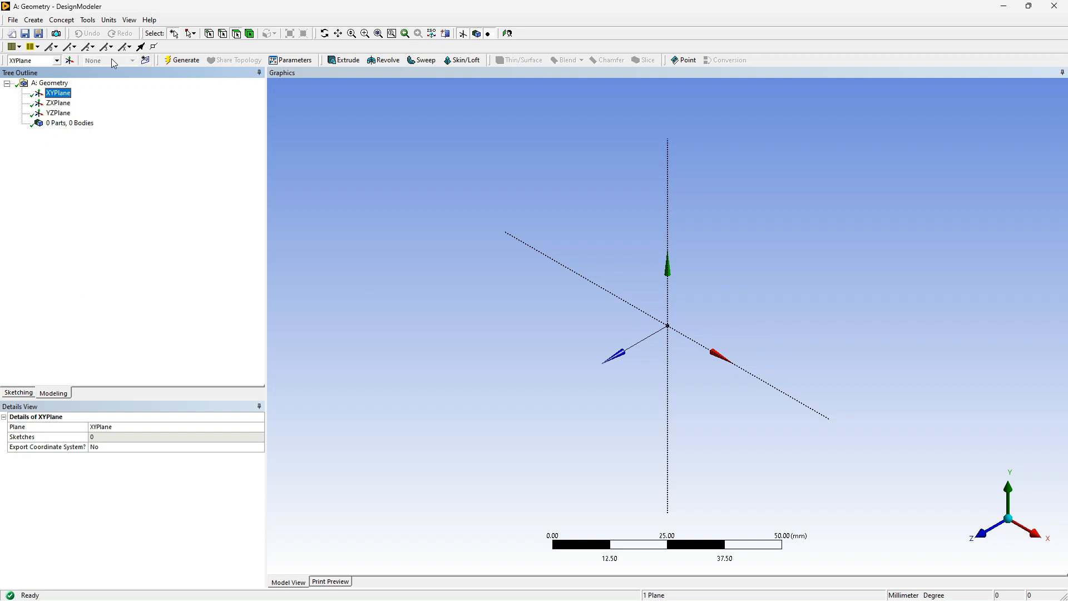
pyautogui.click(146, 61)
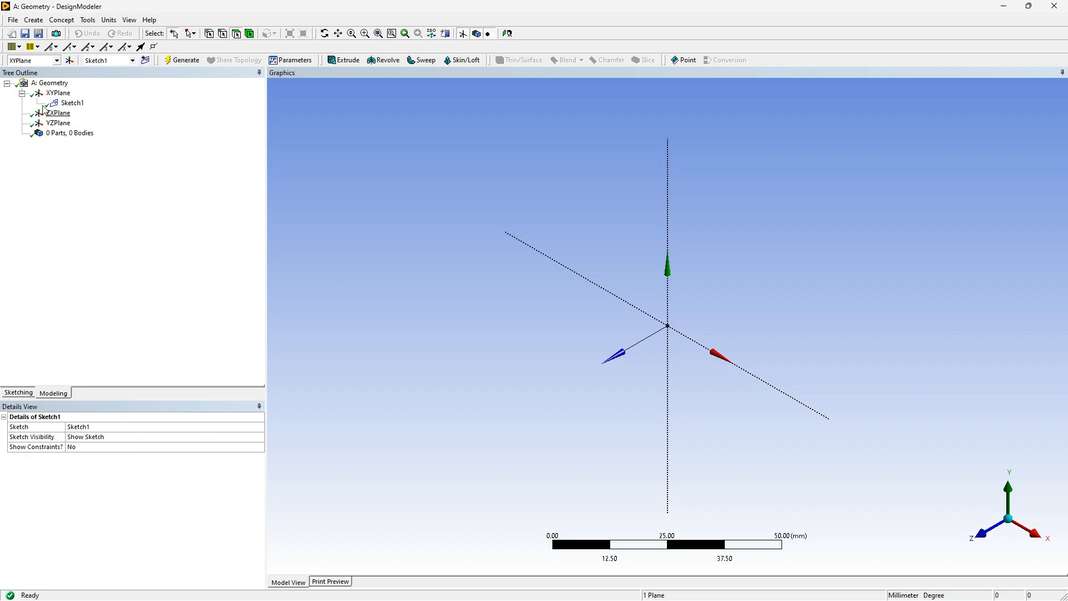
pyautogui.click(74, 103)
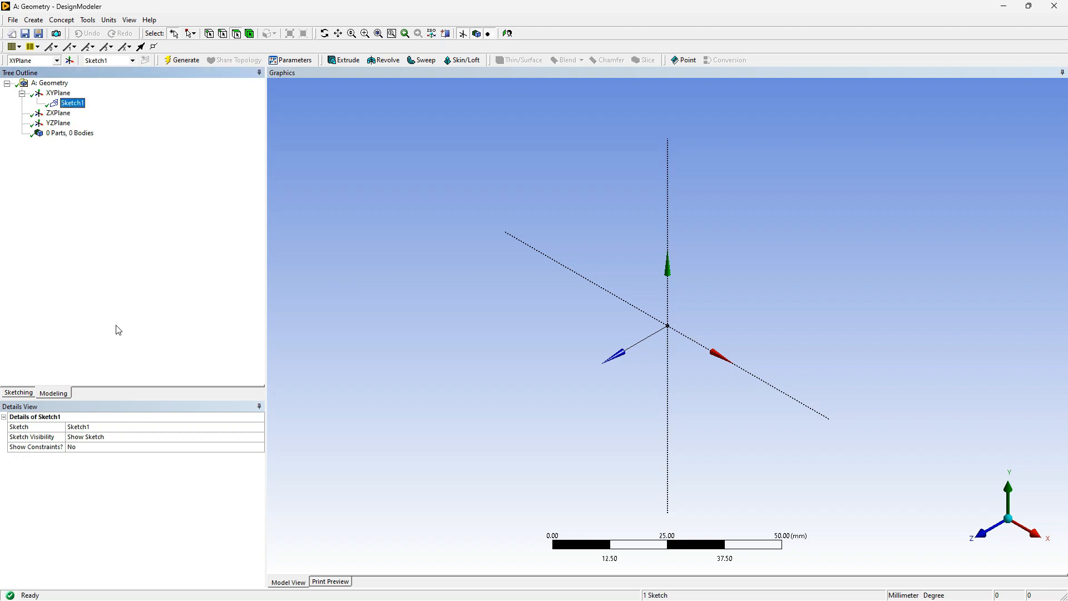
pyautogui.click(56, 393)
pyautogui.click(20, 394)
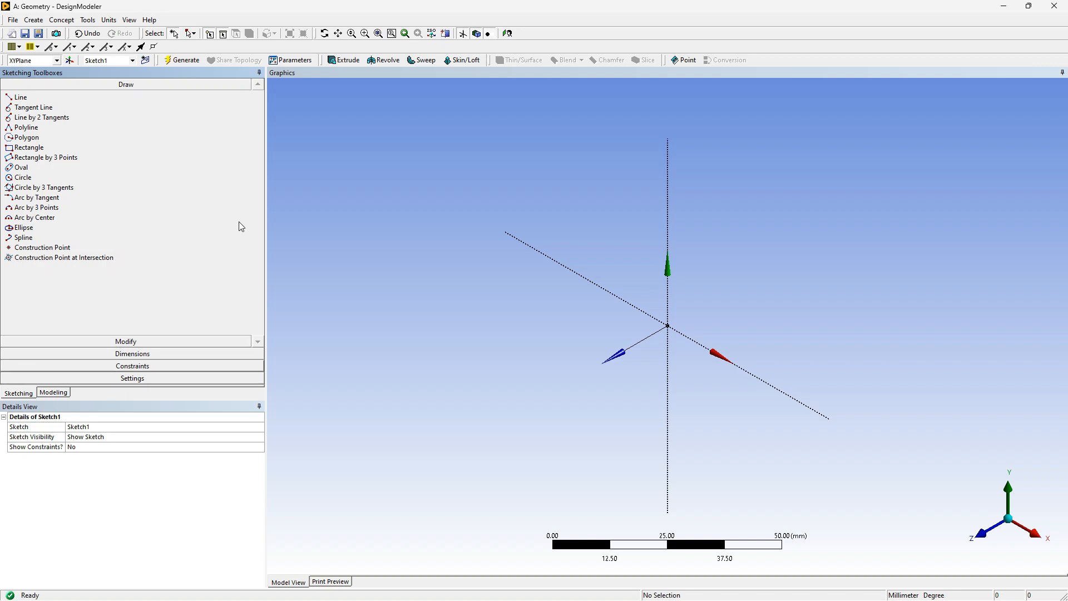
pyautogui.click(986, 538)
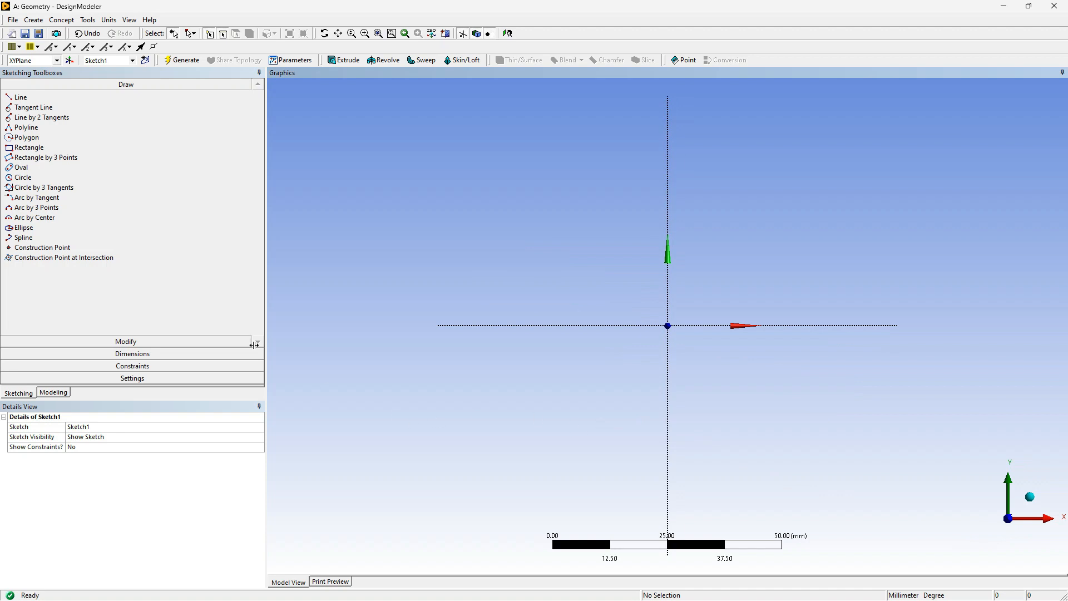
# Sketch a circle about 2.6 mm in diameter centred on the origin
pyautogui.click(44, 177)
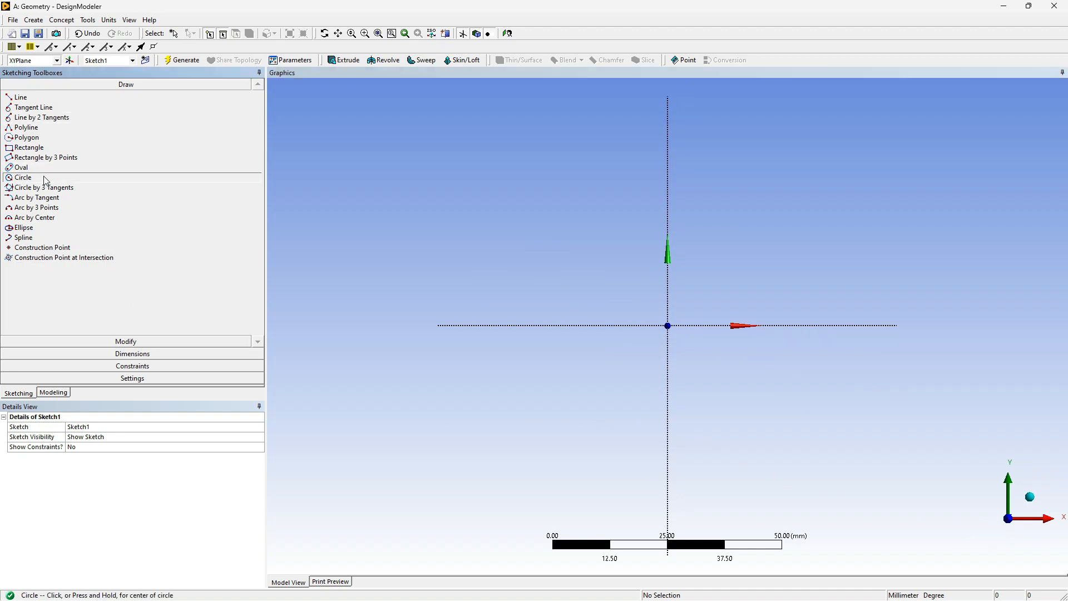
pyautogui.scroll(-2, 682, 324)
pyautogui.scroll(8, 682, 324)
pyautogui.scroll(1, 680, 325)
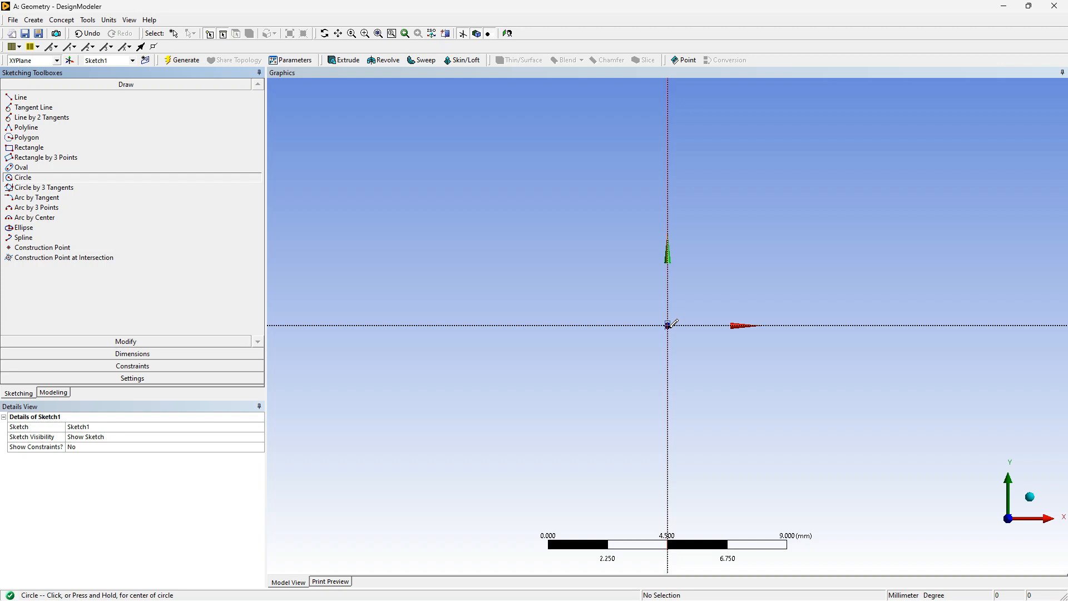
pyautogui.click(667, 325)
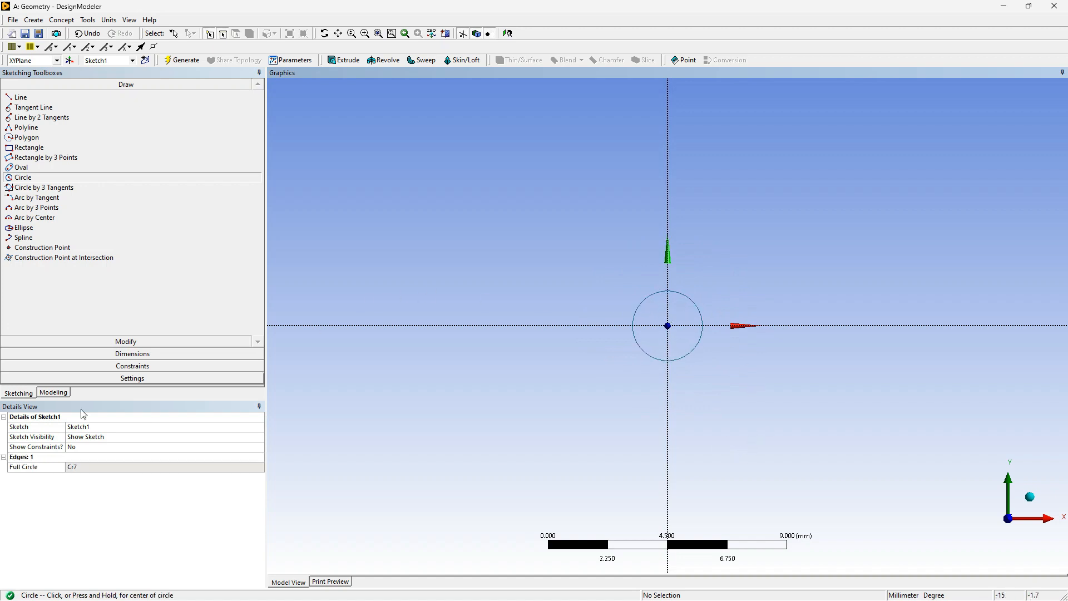
# Dimension the circle's diameter, set it to 5.1 mm, and generate the model
pyautogui.click(117, 356)
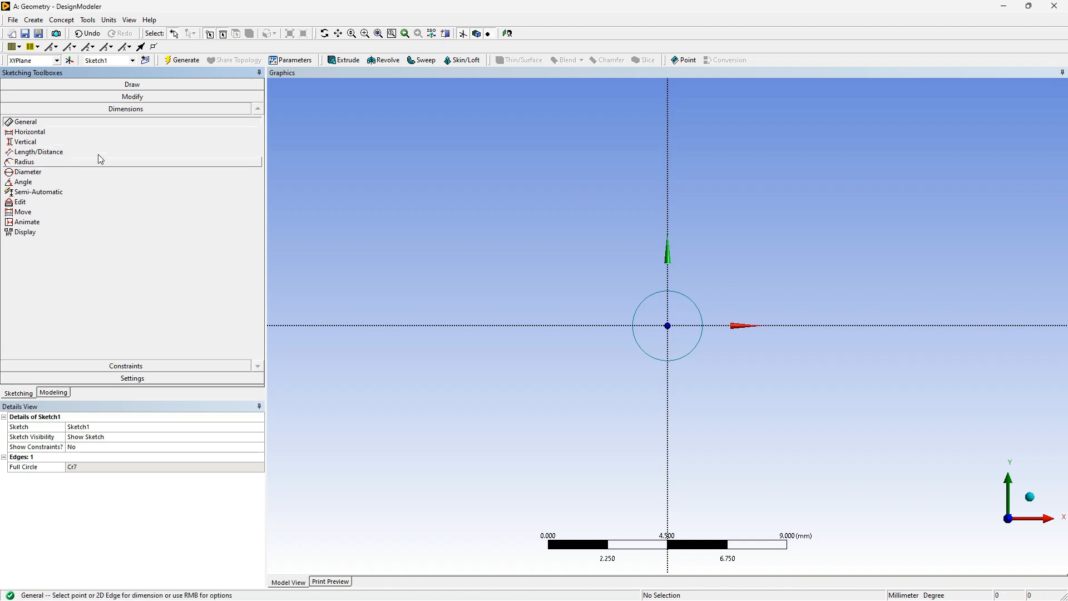
pyautogui.click(663, 301)
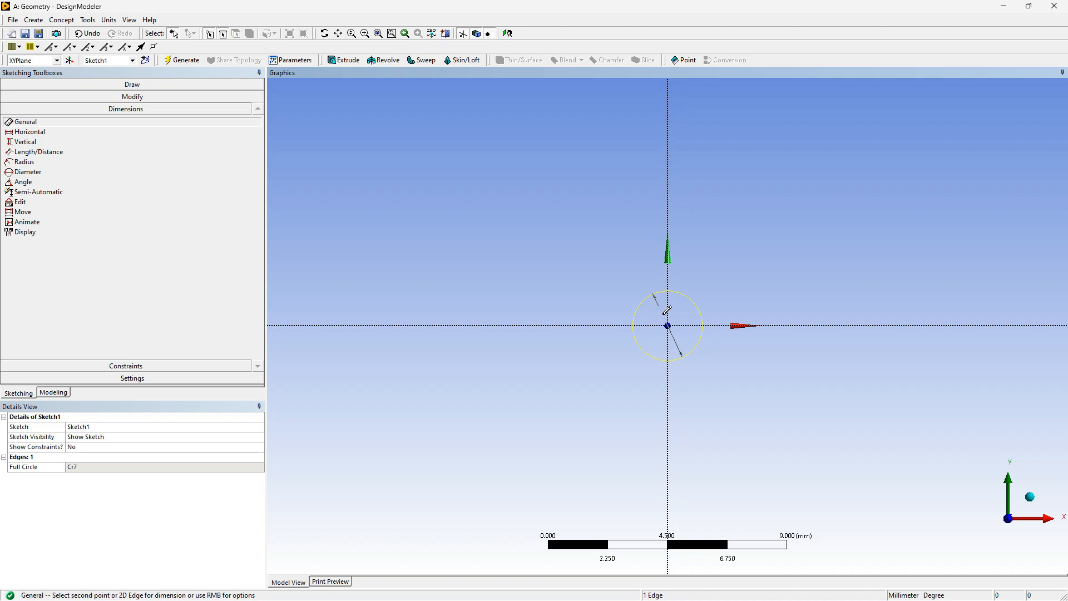
pyautogui.click(674, 346)
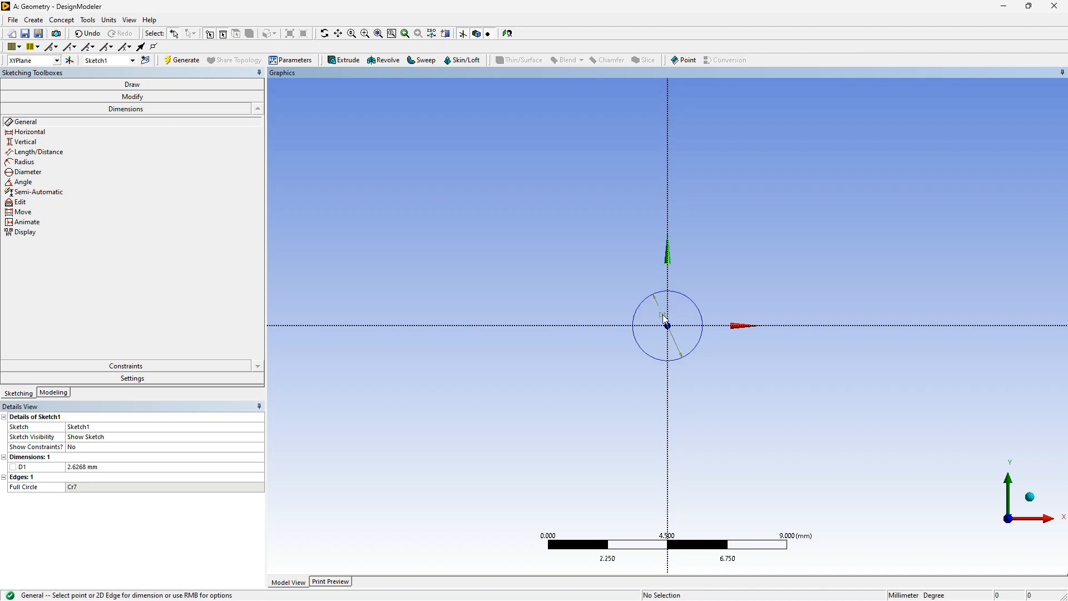
pyautogui.click(76, 469)
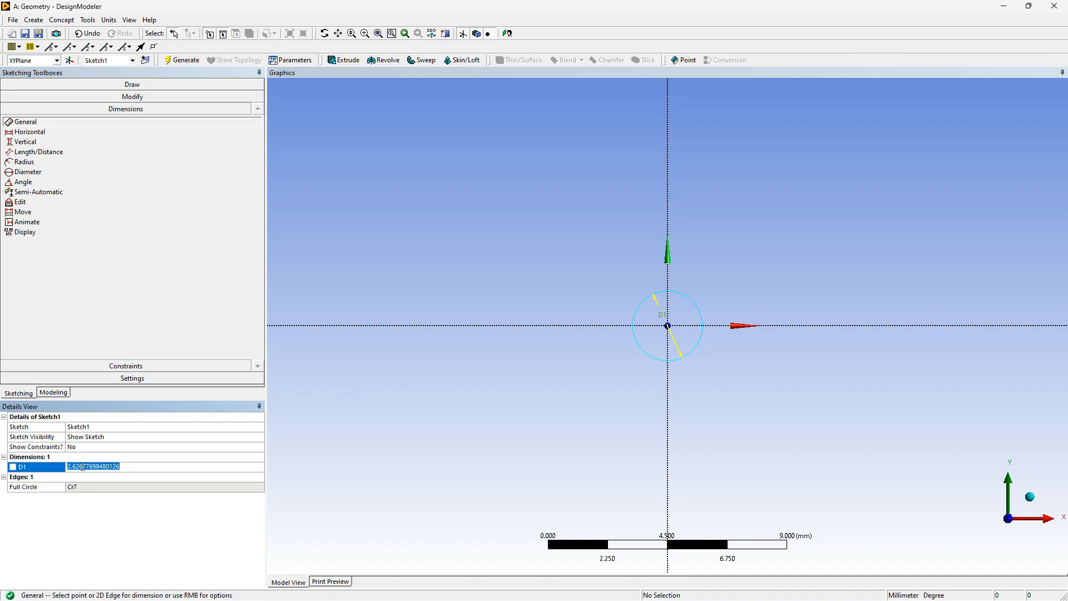
pyautogui.write('5.1')
pyautogui.press('Return')
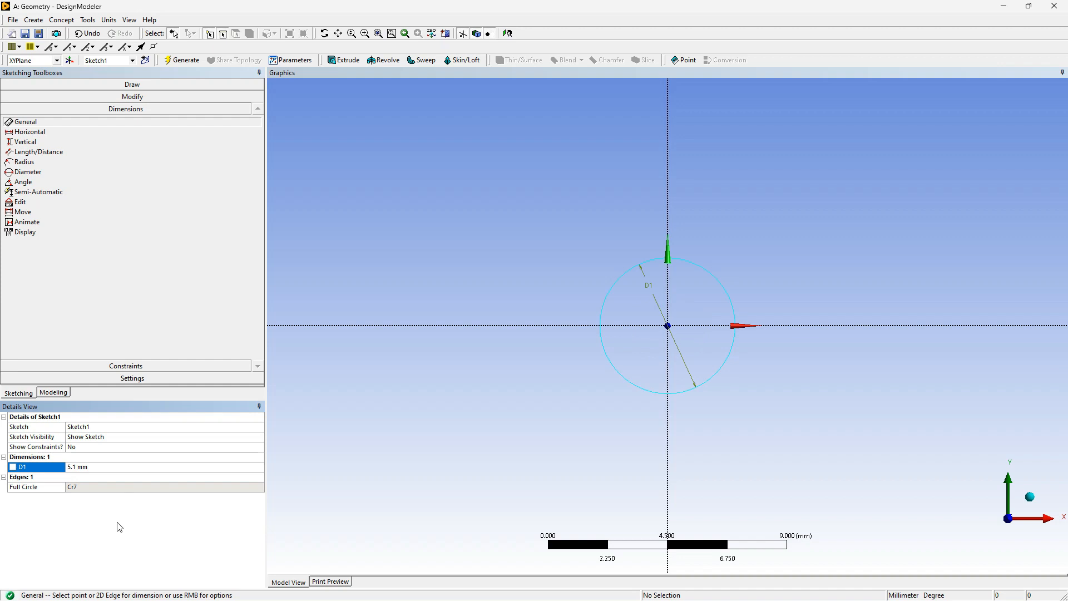
pyautogui.click(56, 394)
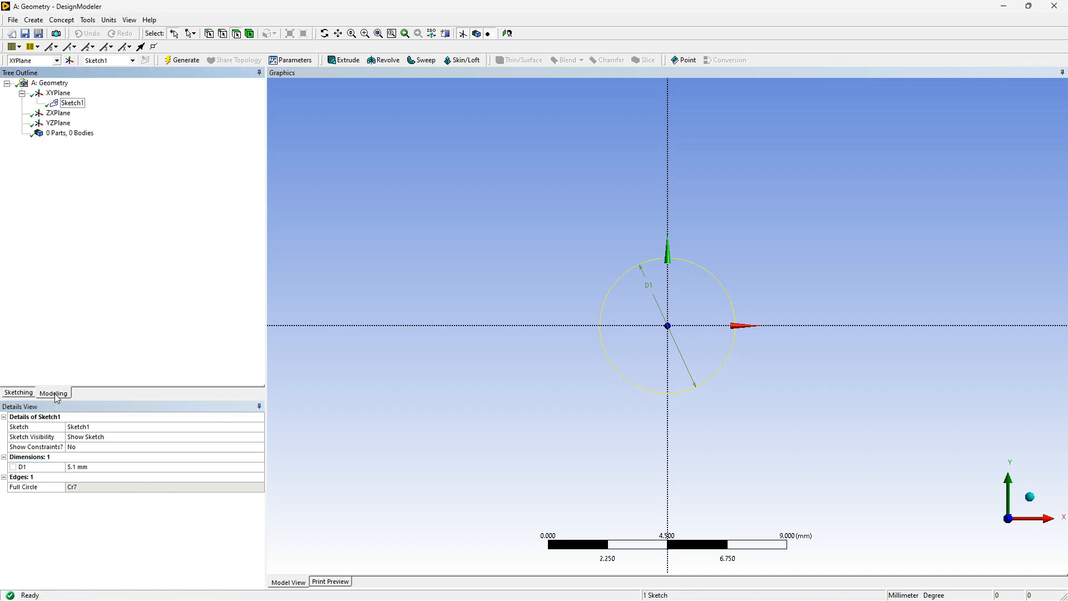
pyautogui.click(188, 60)
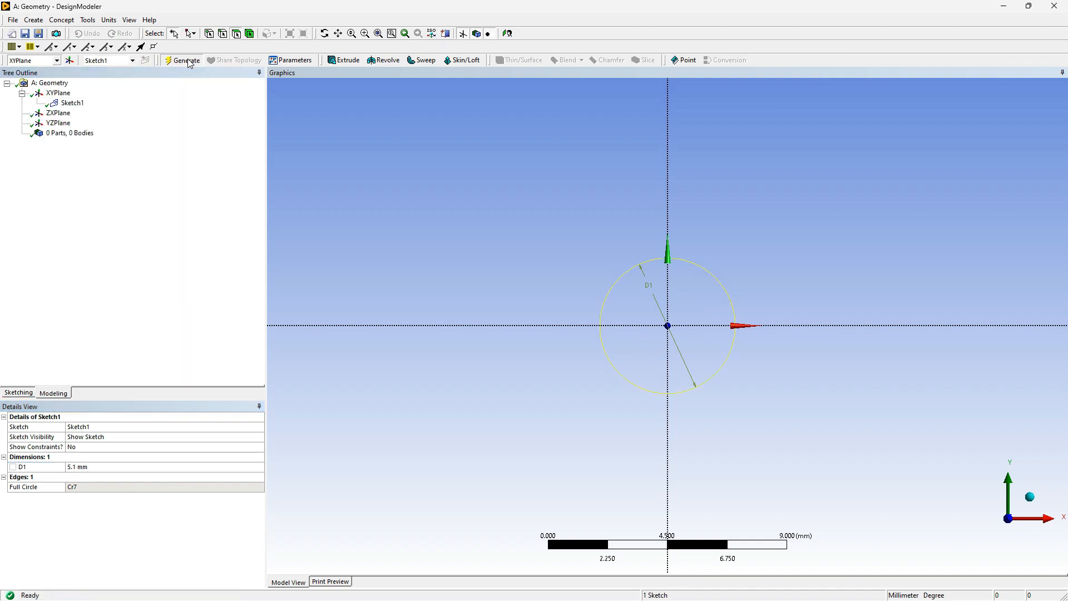
# Create a second sketch on the XYPlane and open it for sketching
pyautogui.click(59, 93)
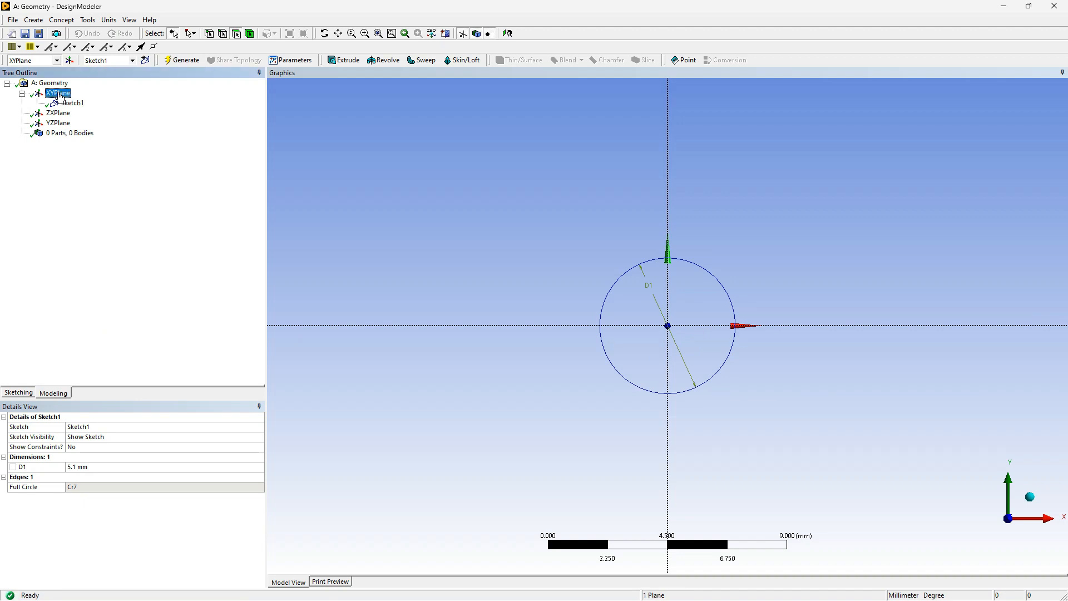
pyautogui.click(145, 61)
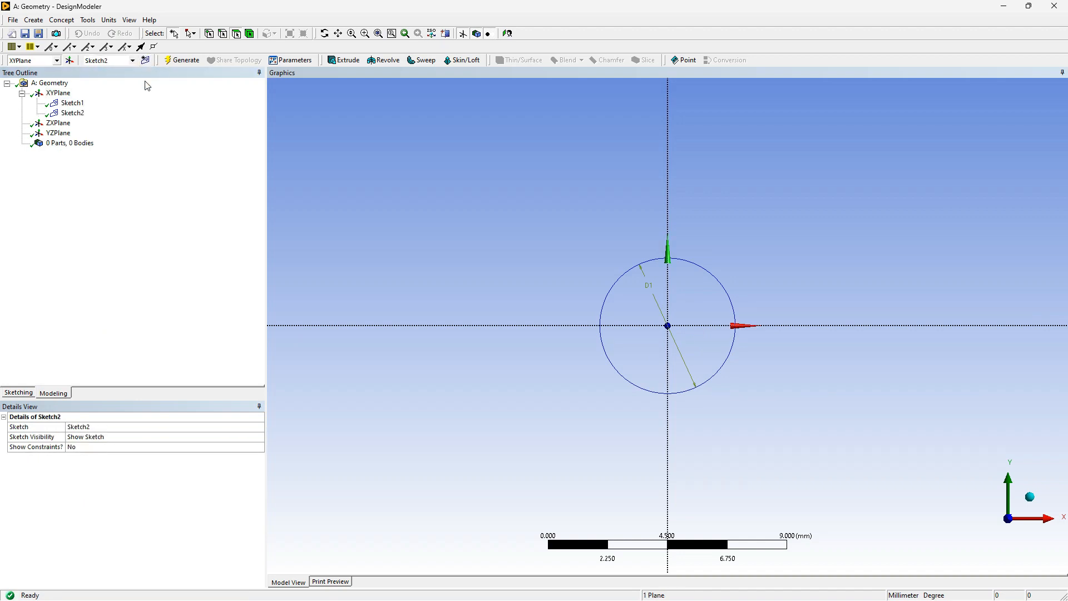
pyautogui.click(73, 113)
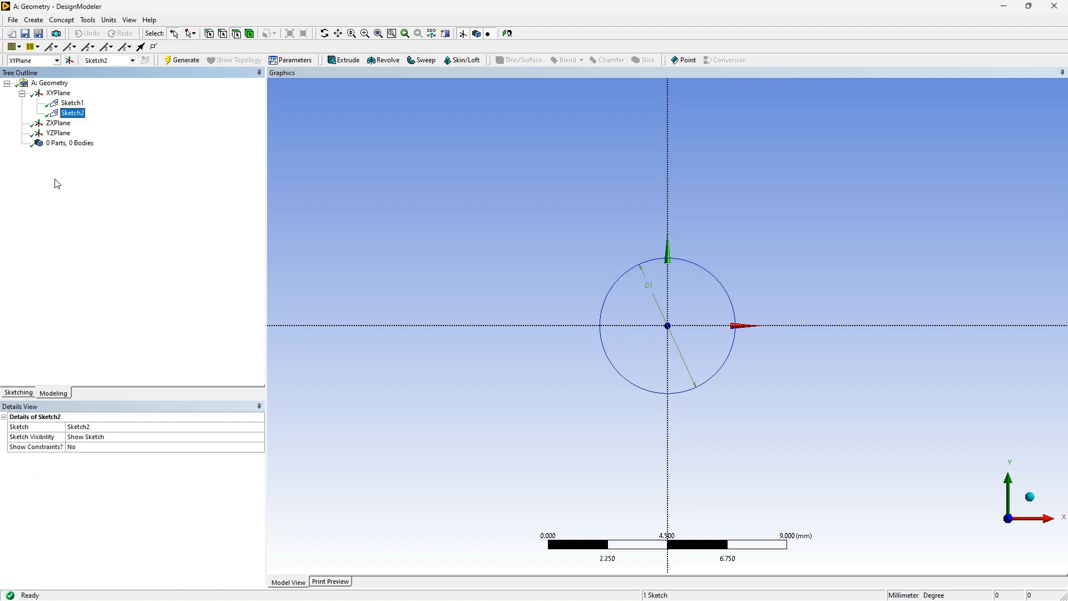
pyautogui.click(24, 393)
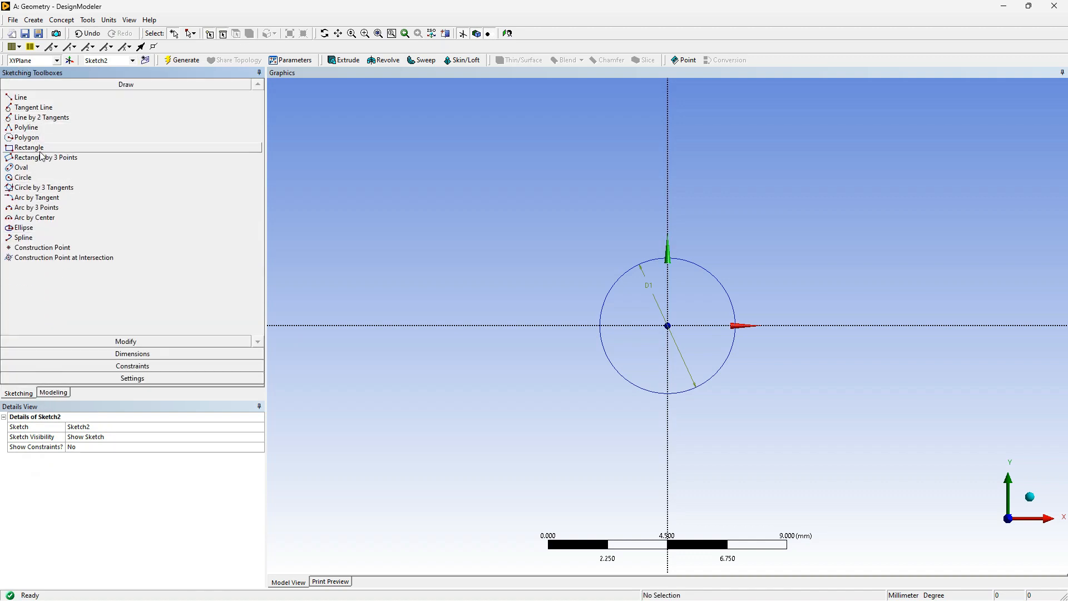
# Sketch two circles centred on the origin, one matching the existing 5.1 mm circle and one about 6.5 mm in diameter around it
pyautogui.click(44, 180)
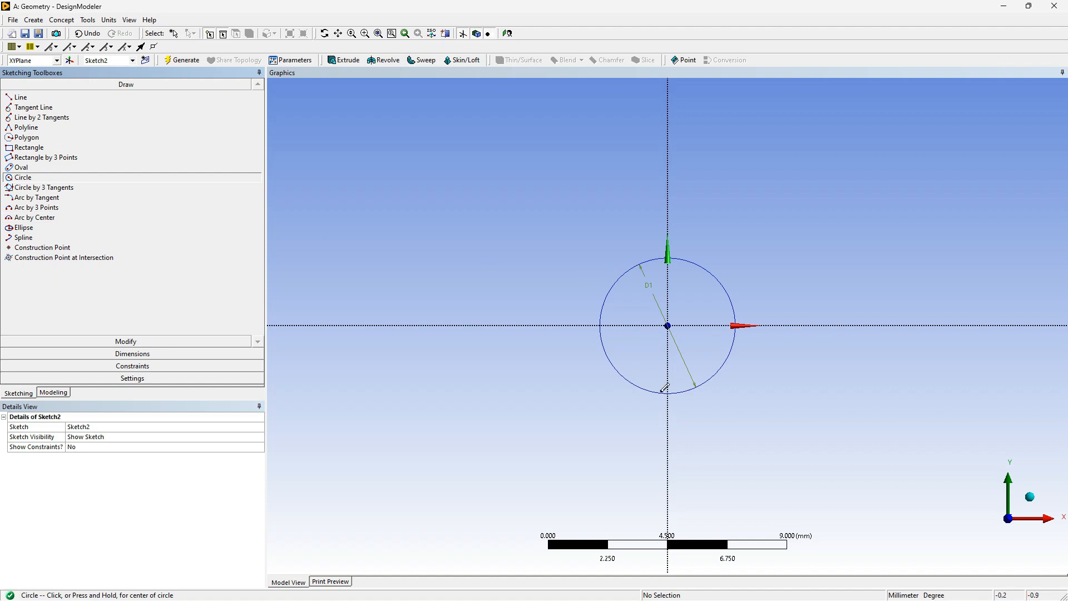
pyautogui.click(668, 325)
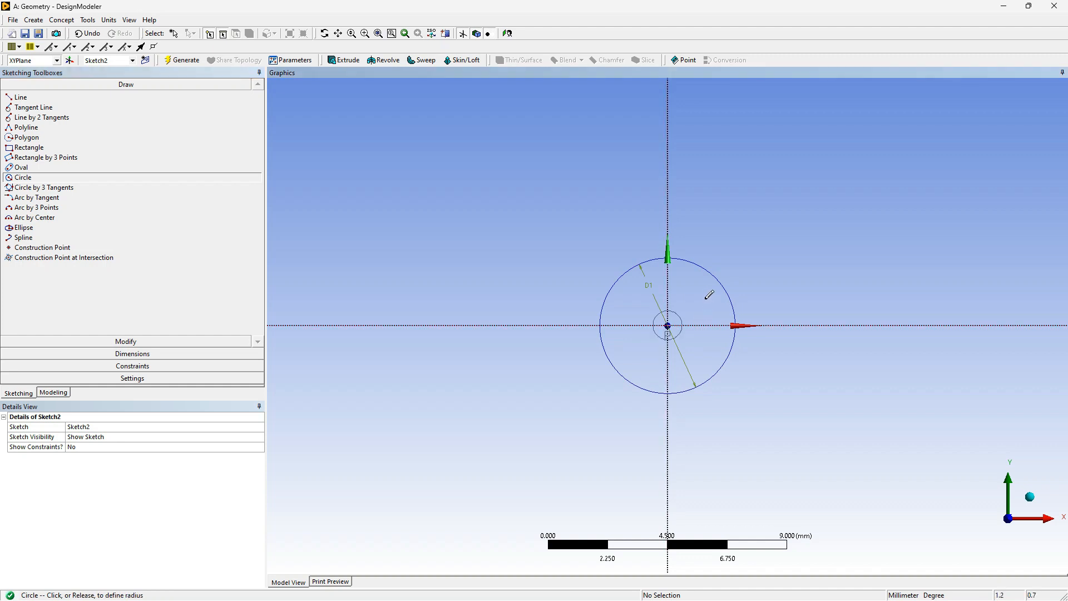
pyautogui.click(701, 260)
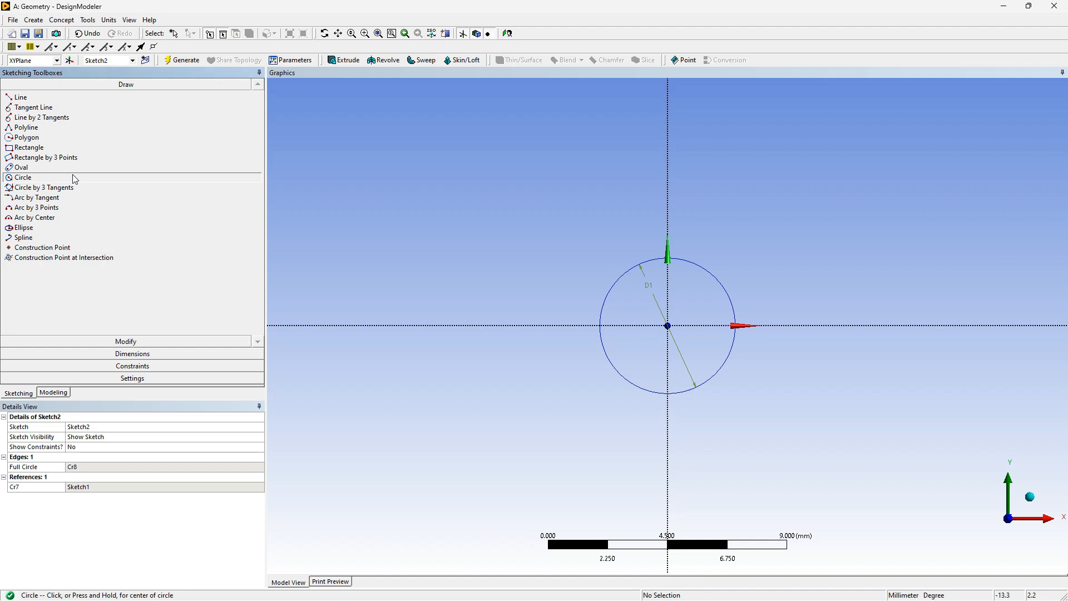
pyautogui.click(668, 326)
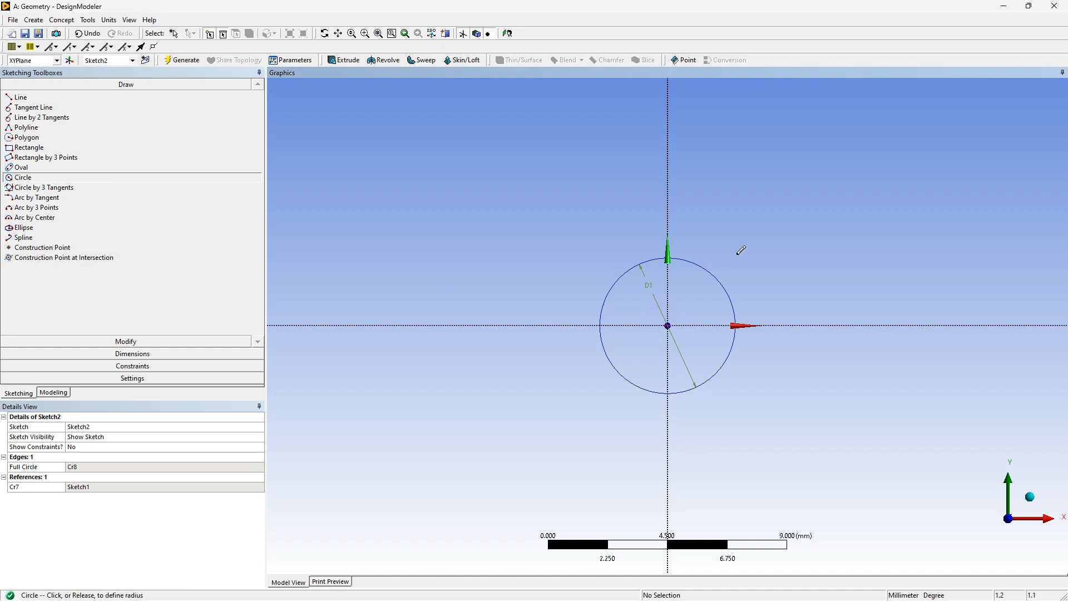
pyautogui.click(708, 246)
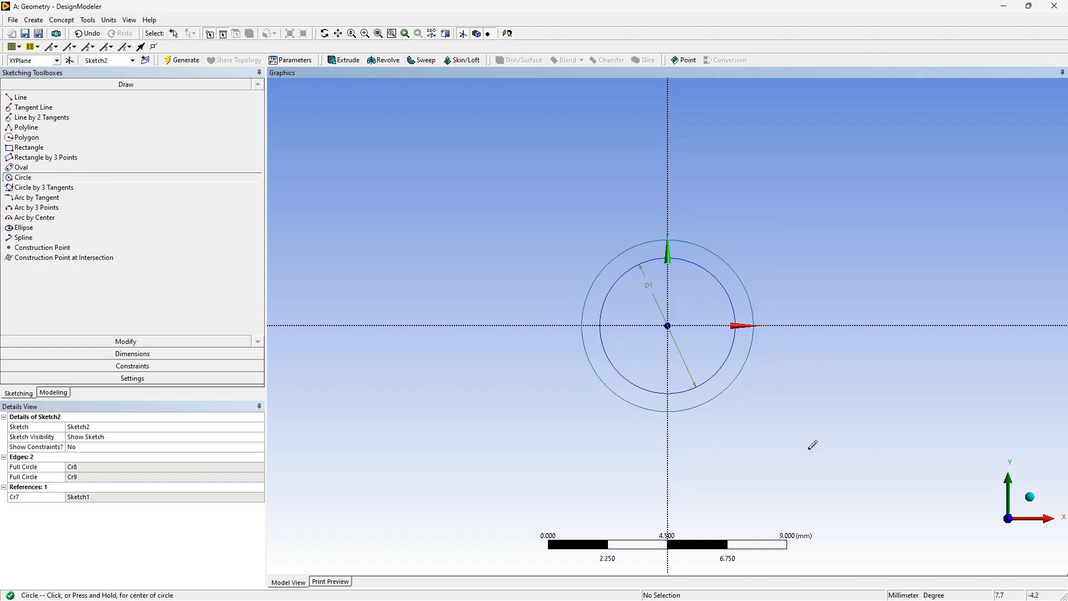
# Dimension the outer circle's diameter, set it to 6.3 mm, and generate the model
pyautogui.click(165, 354)
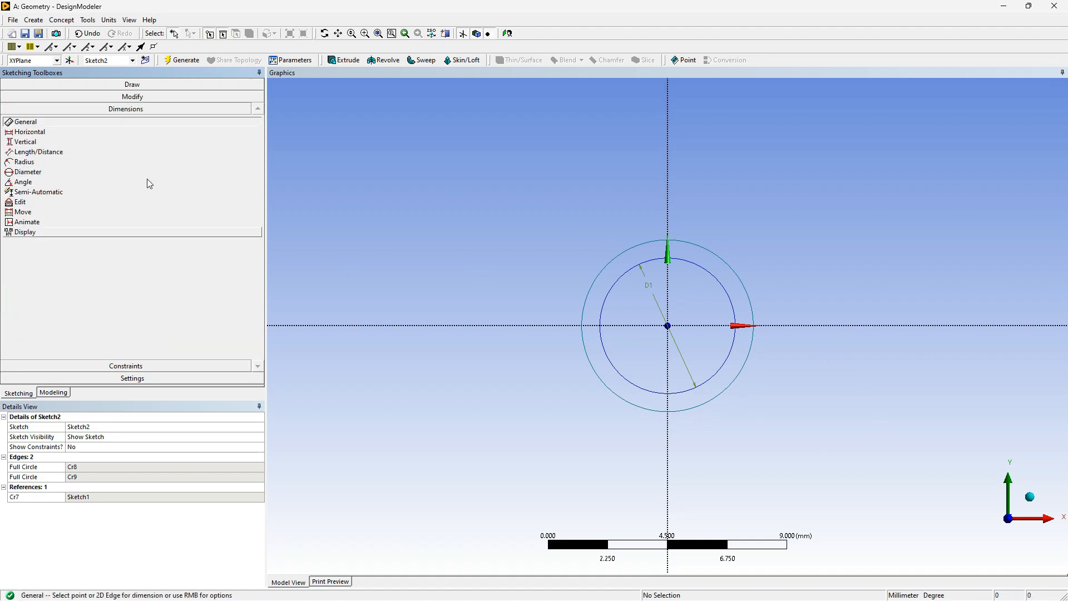
pyautogui.click(688, 245)
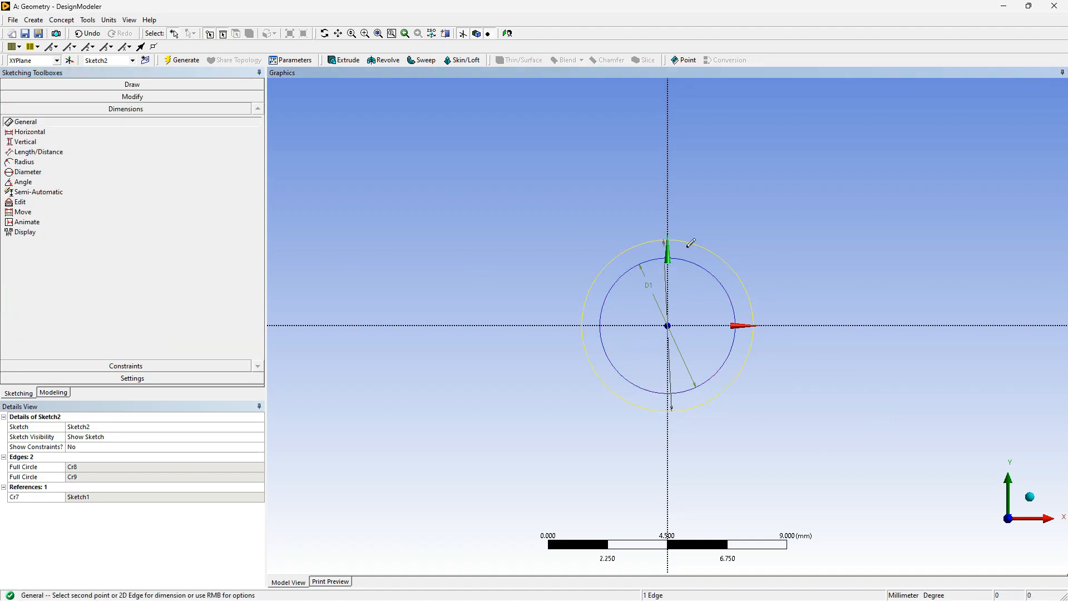
pyautogui.click(700, 252)
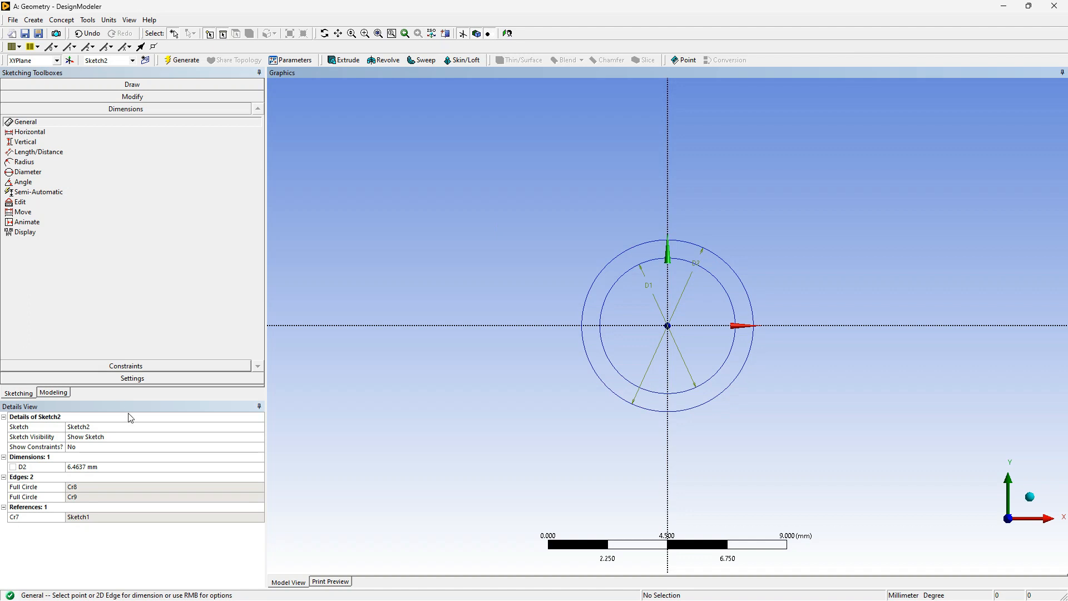
pyautogui.click(87, 467)
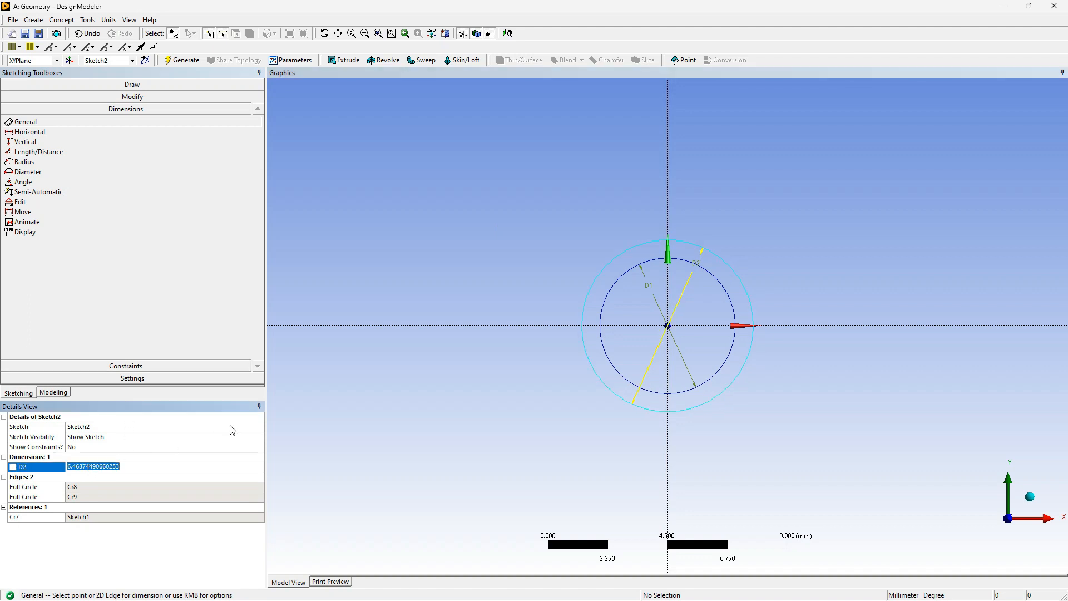
pyautogui.write('6.3')
pyautogui.click(140, 332)
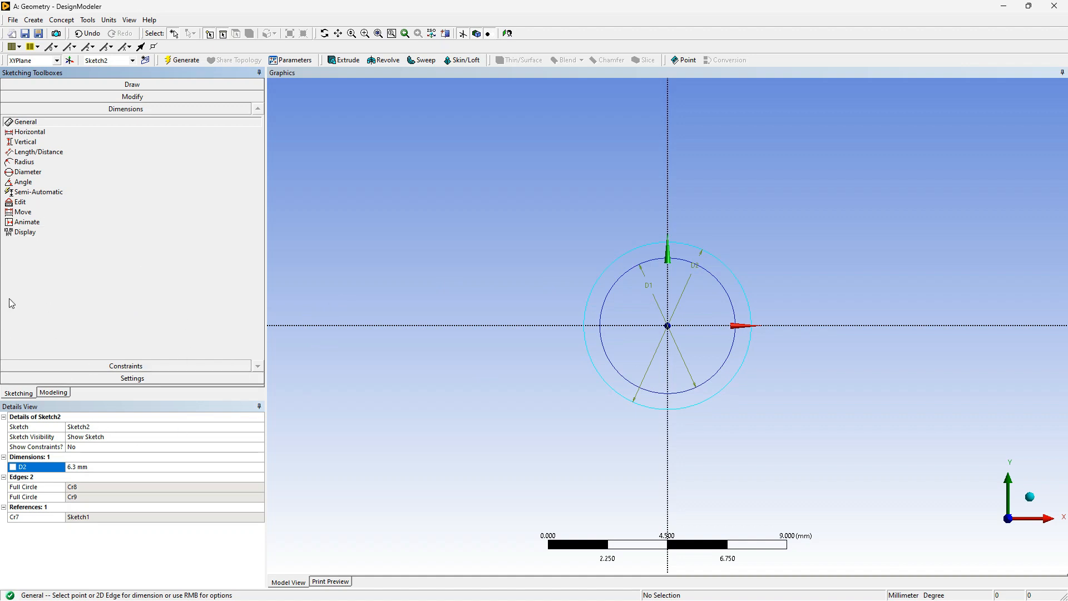
pyautogui.click(53, 392)
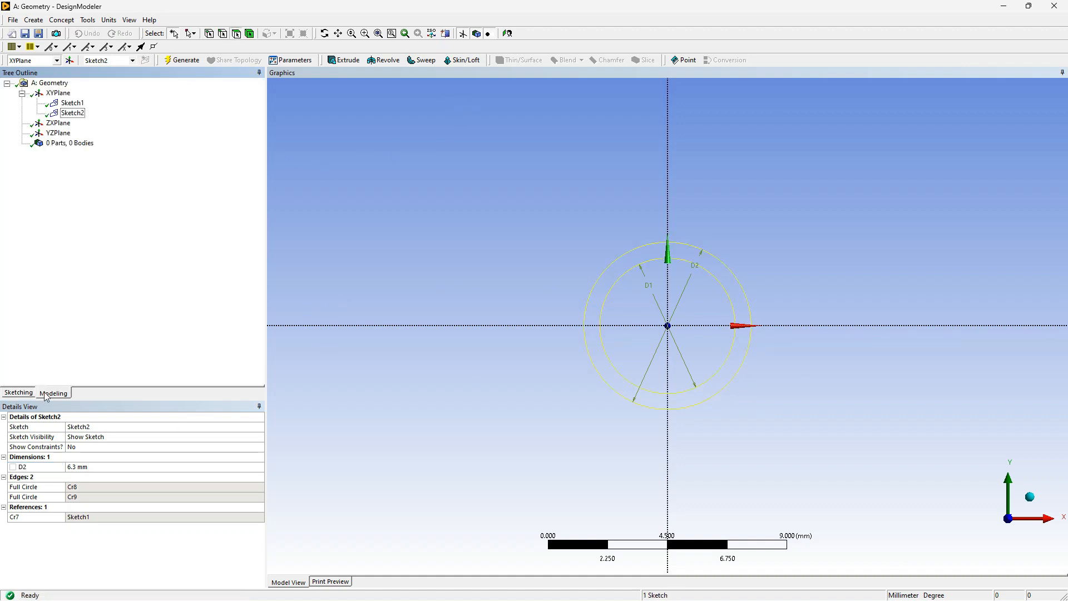
pyautogui.click(179, 61)
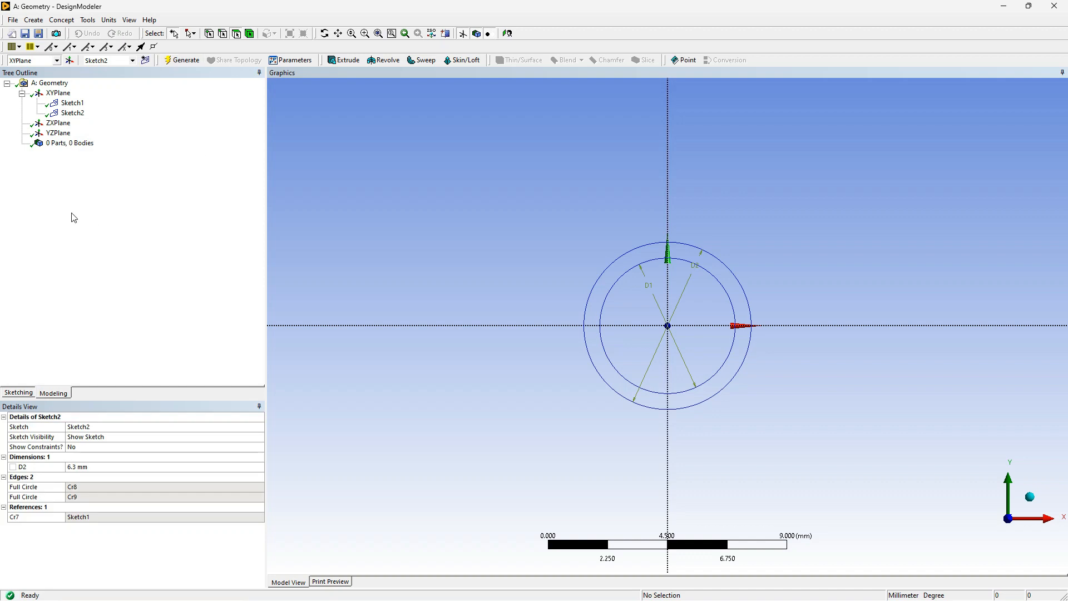
pyautogui.click(109, 308)
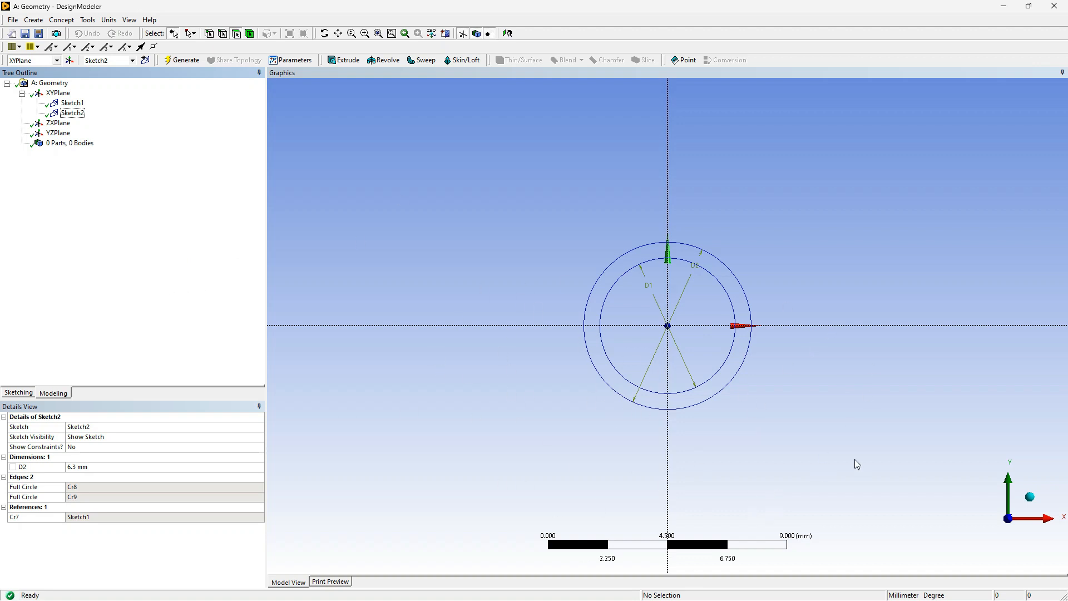
# Extrude Sketch1 to a fixed depth of 1000 mm in the normal direction with Add Material, and generate the body
pyautogui.click(1028, 498)
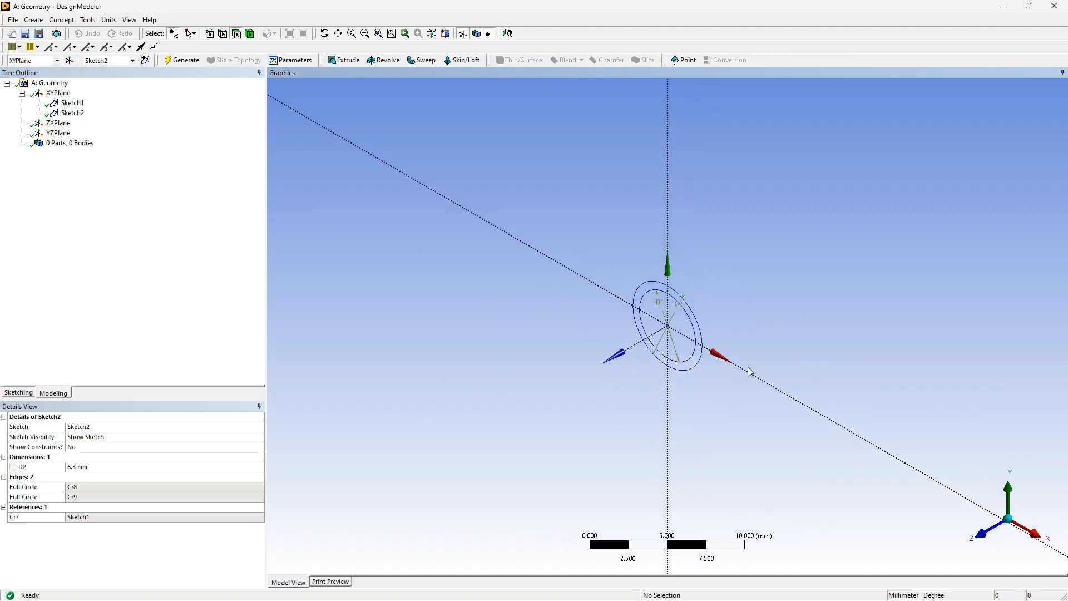
pyautogui.moveTo(620, 341)
pyautogui.mouseDown(button='middle')
pyautogui.moveTo(652, 333)
pyautogui.moveTo(620, 344)
pyautogui.mouseUp(button='middle')
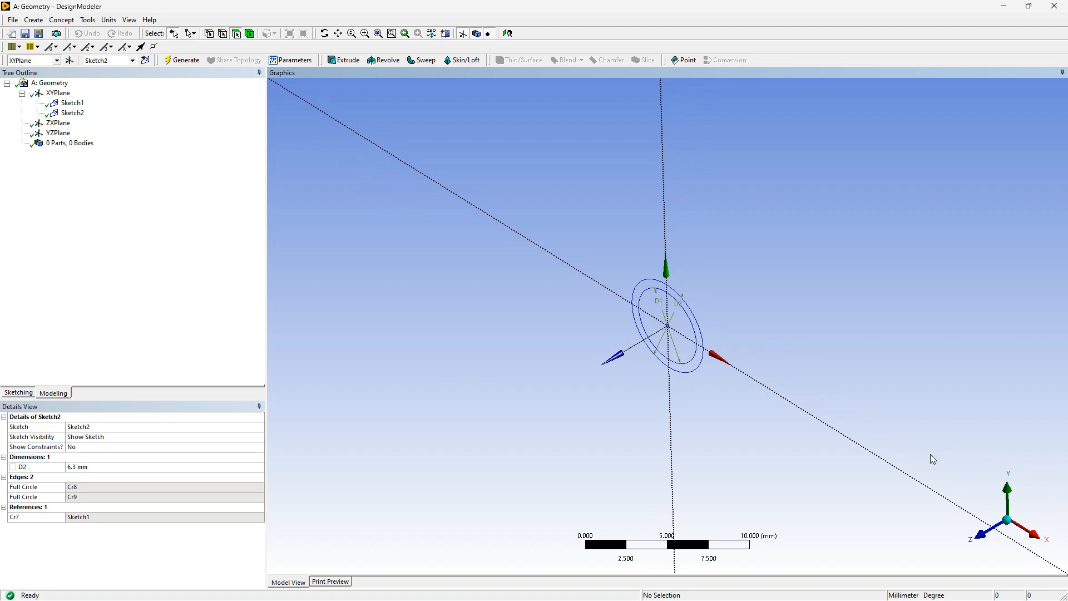
pyautogui.click(1008, 522)
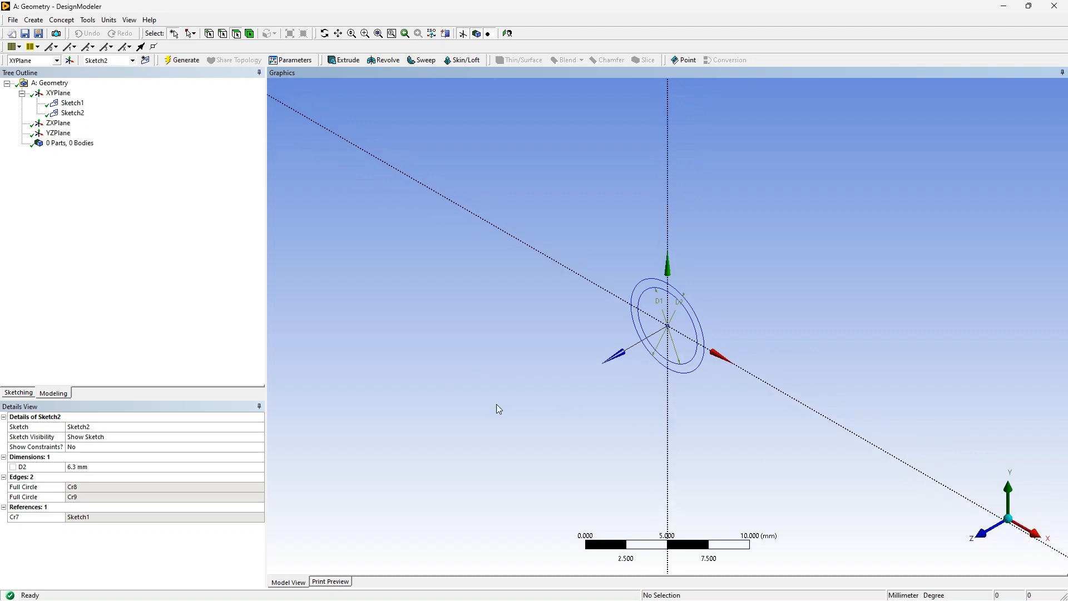
pyautogui.keyDown('ctrl'); pyautogui.moveTo(456, 389); pyautogui.dragTo(699, 274, button='middle'); pyautogui.keyUp('ctrl')
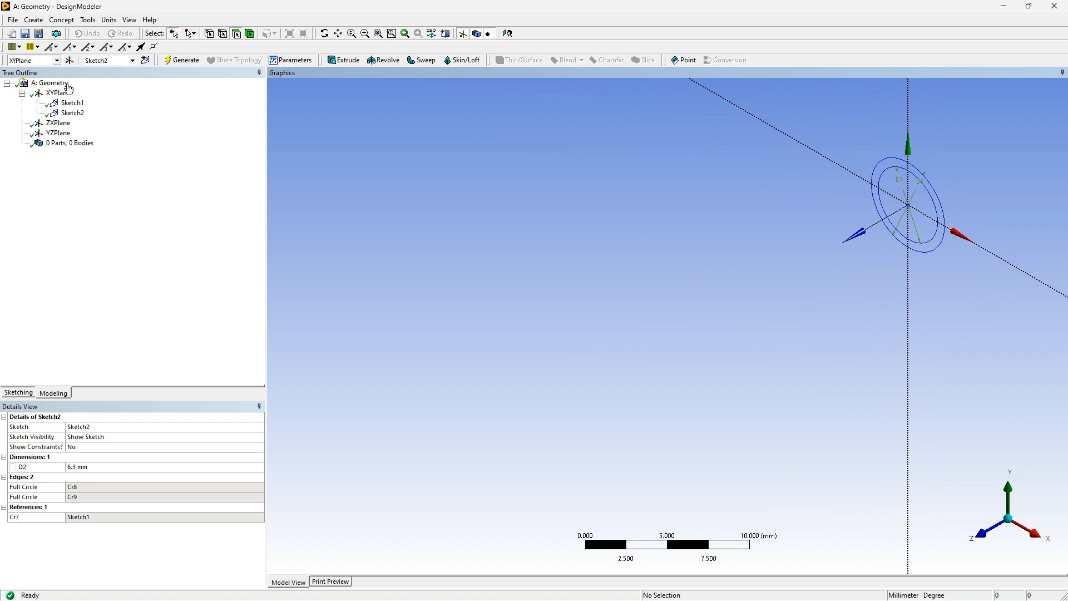
pyautogui.click(35, 21)
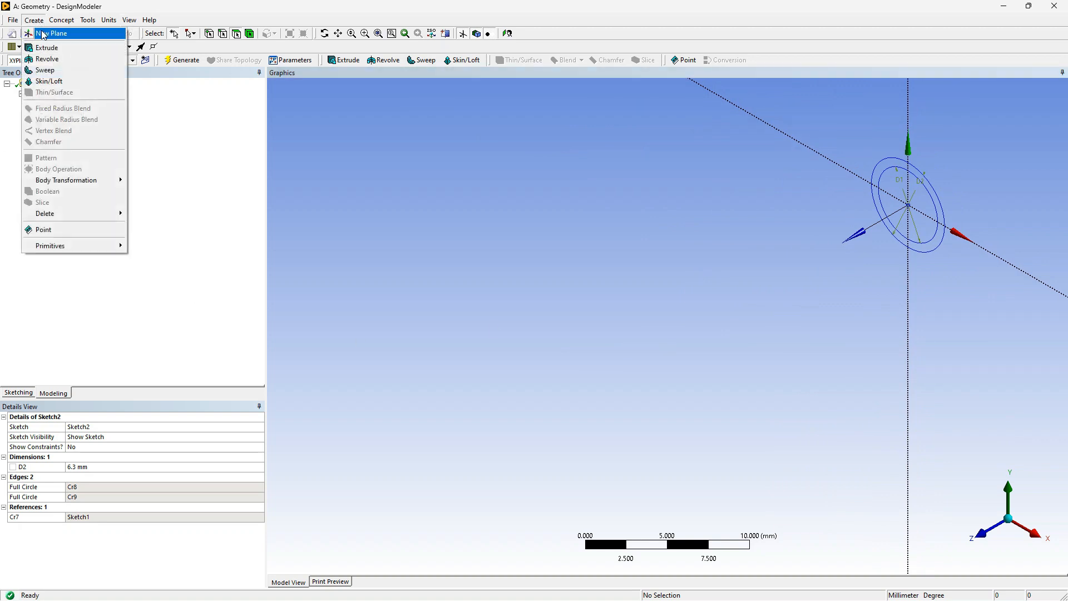
pyautogui.click(44, 49)
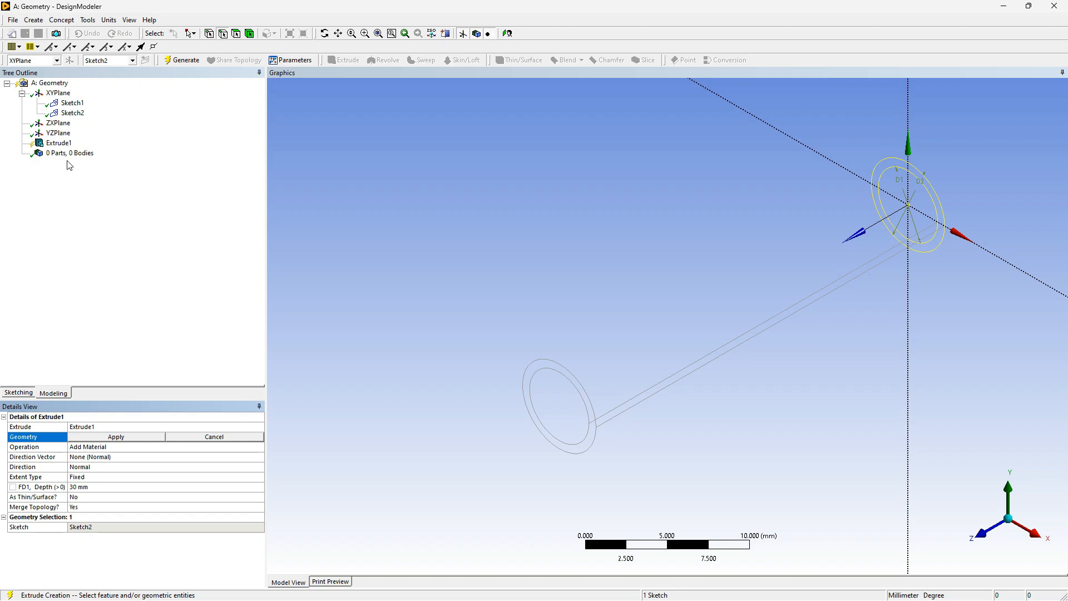
pyautogui.click(74, 104)
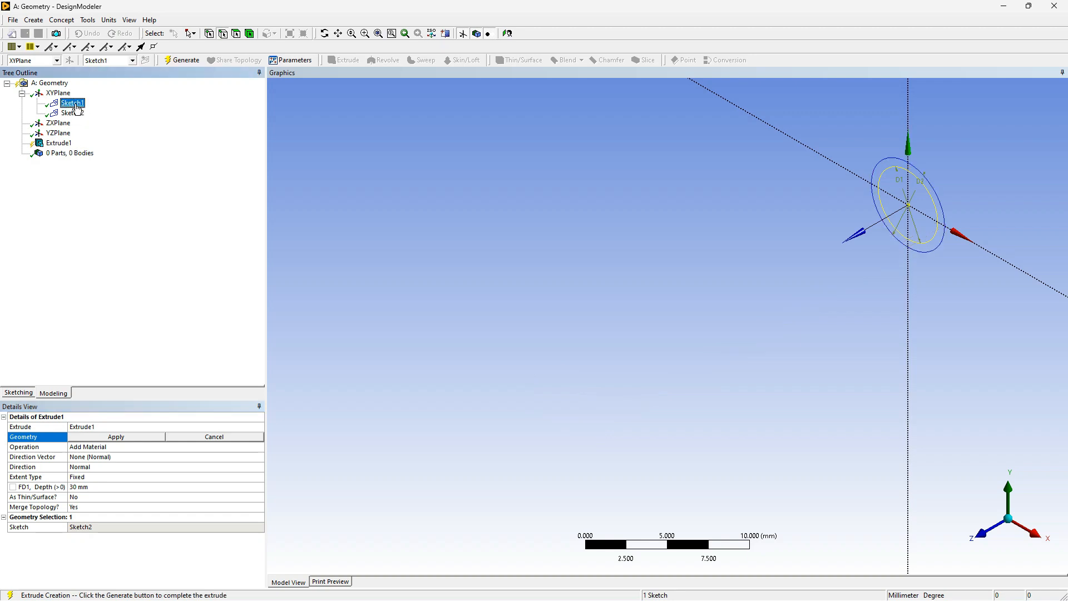
pyautogui.click(127, 439)
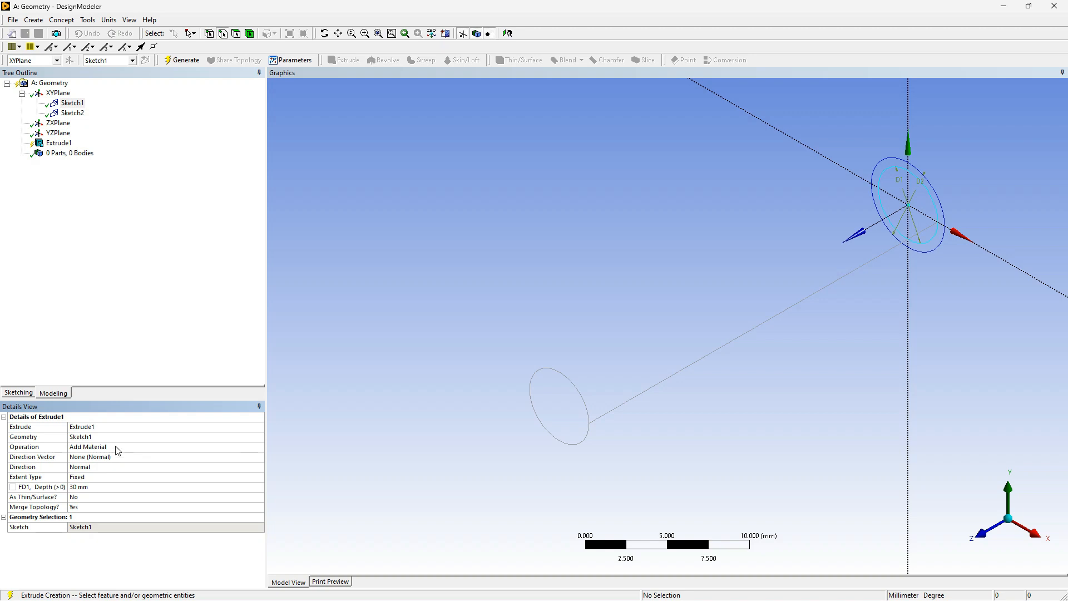
pyautogui.click(118, 448)
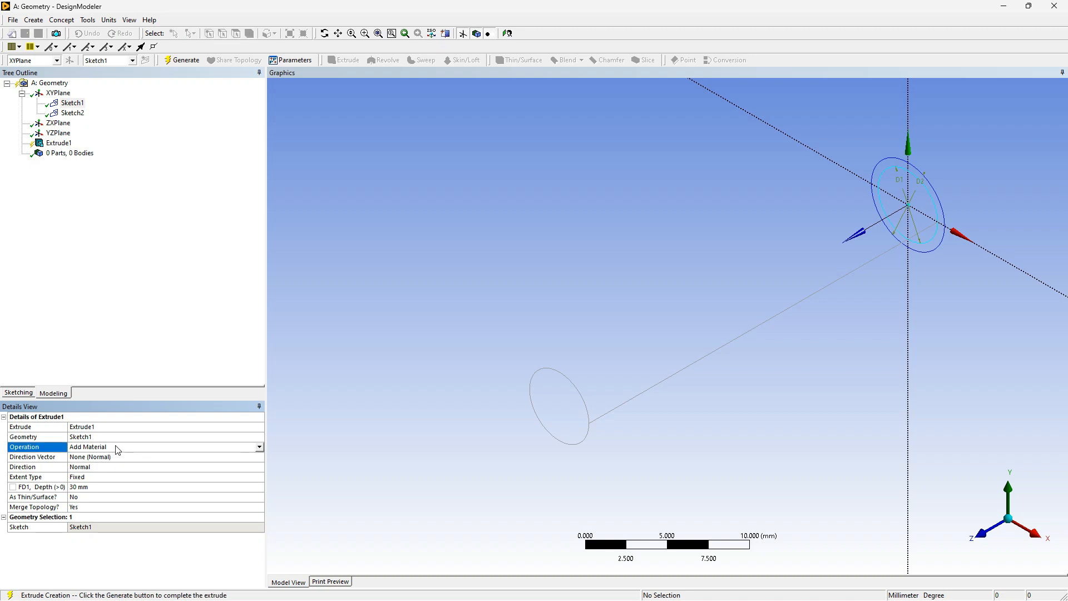
pyautogui.click(108, 486)
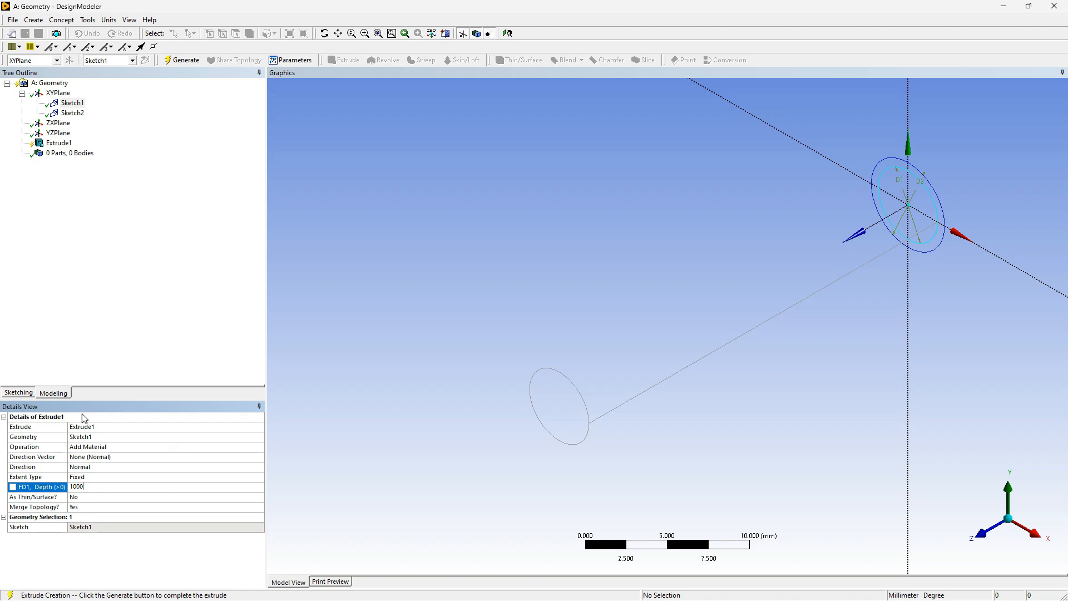
pyautogui.click(99, 458)
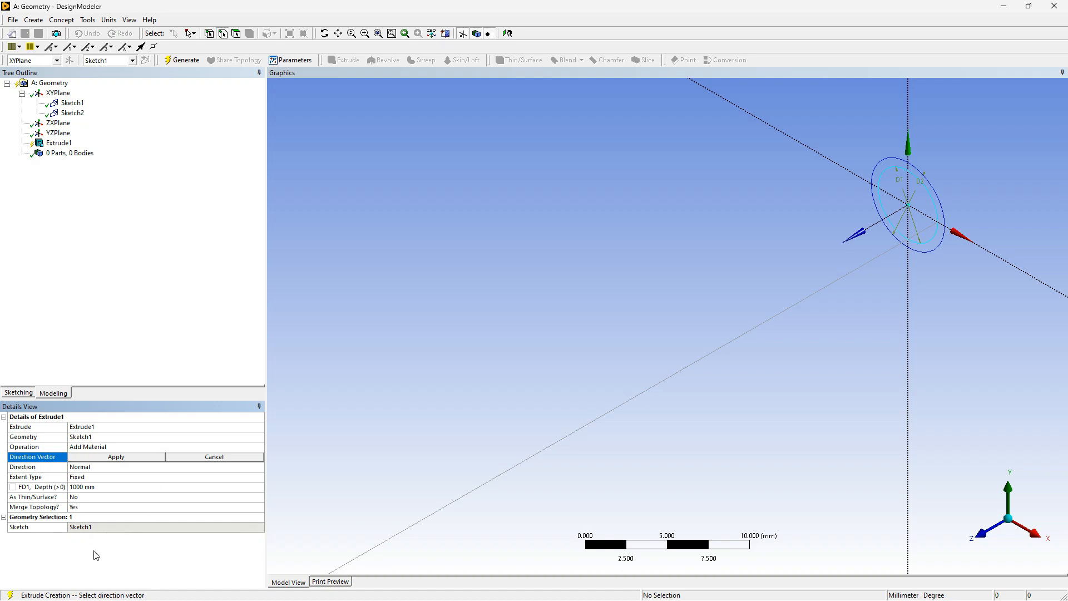
pyautogui.click(181, 62)
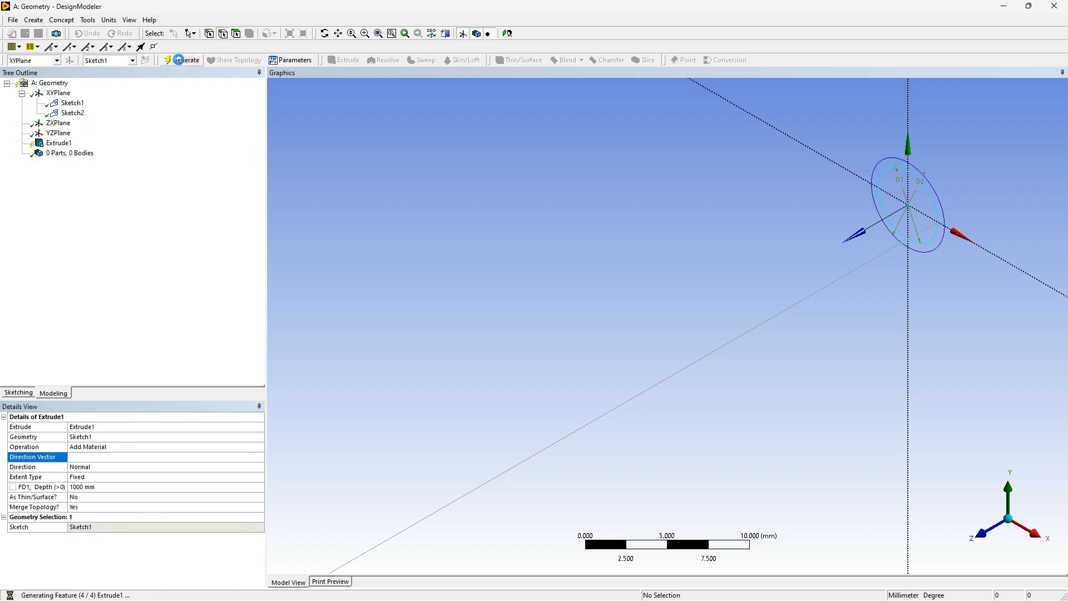
# Start a second extrusion and apply Sketch2, the outer ring around the inner circle, as its geometry
pyautogui.scroll(-10, 692, 277)
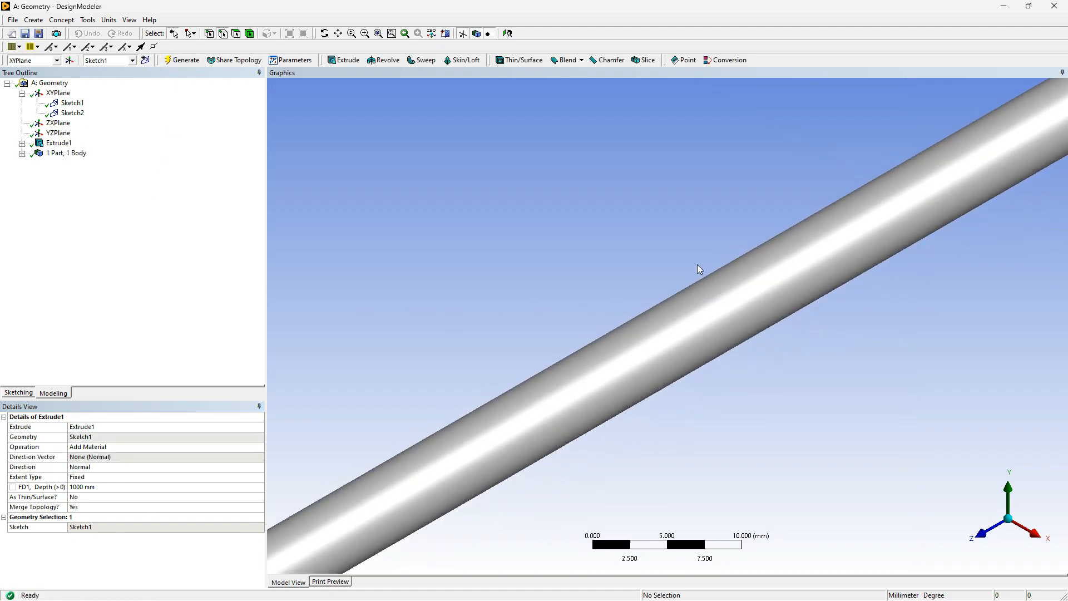
pyautogui.scroll(-8, 812, 286)
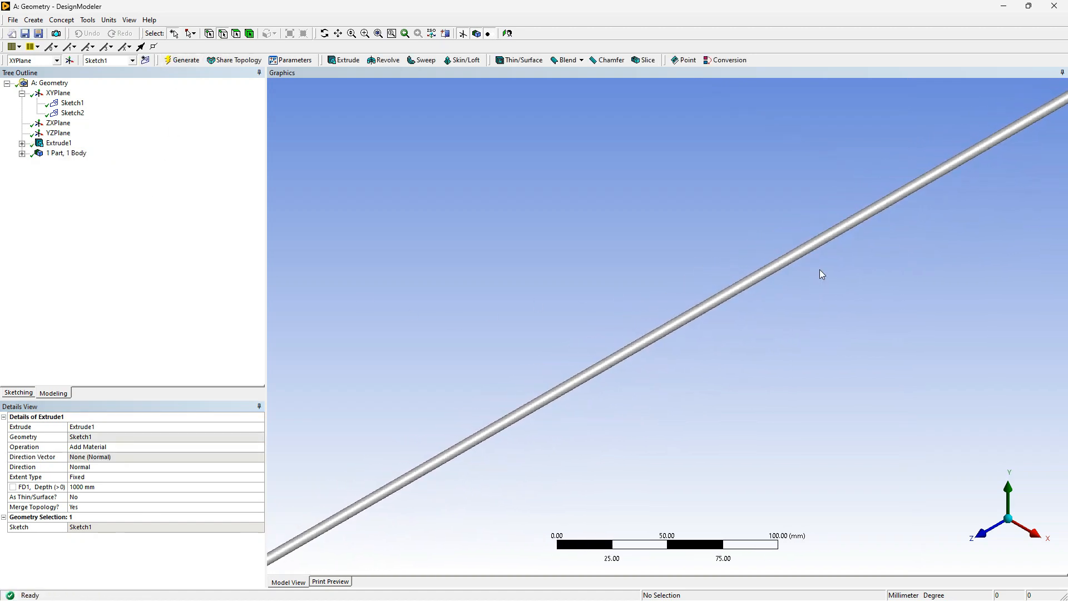
pyautogui.scroll(2, 893, 194)
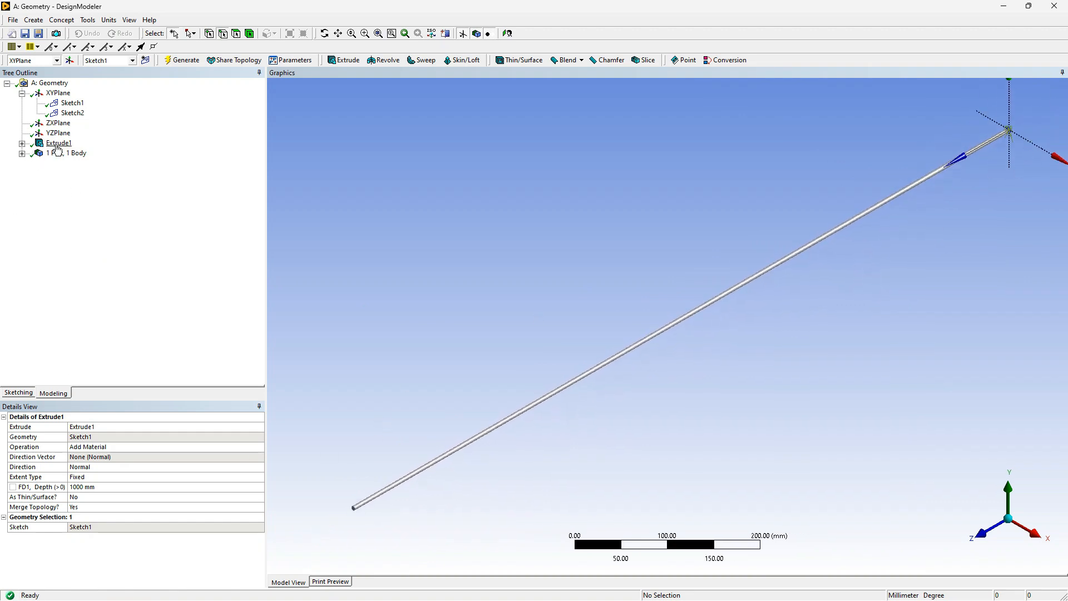
pyautogui.click(97, 222)
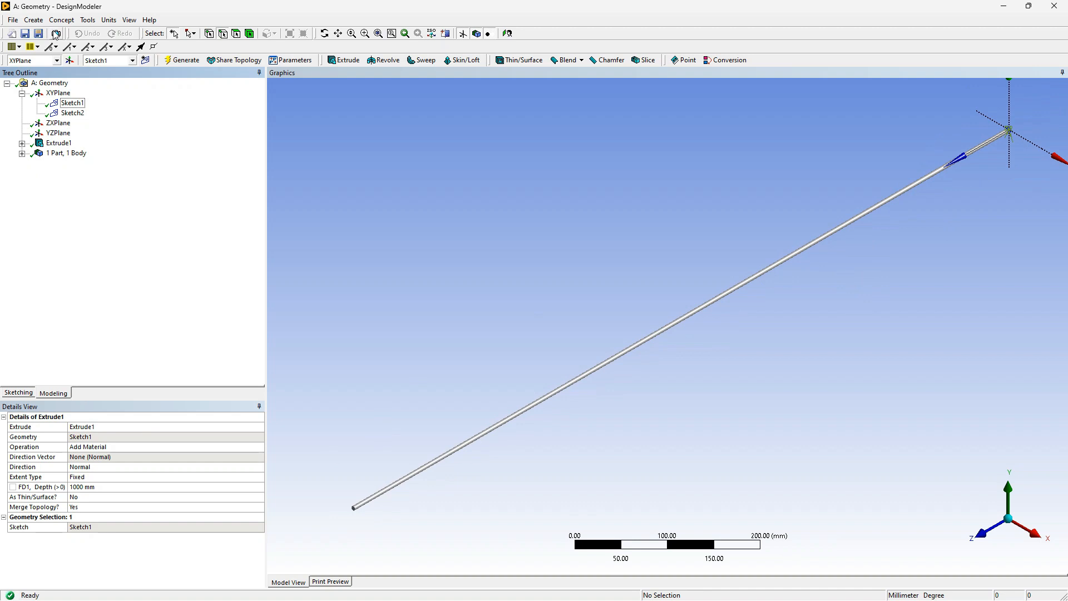
pyautogui.click(37, 22)
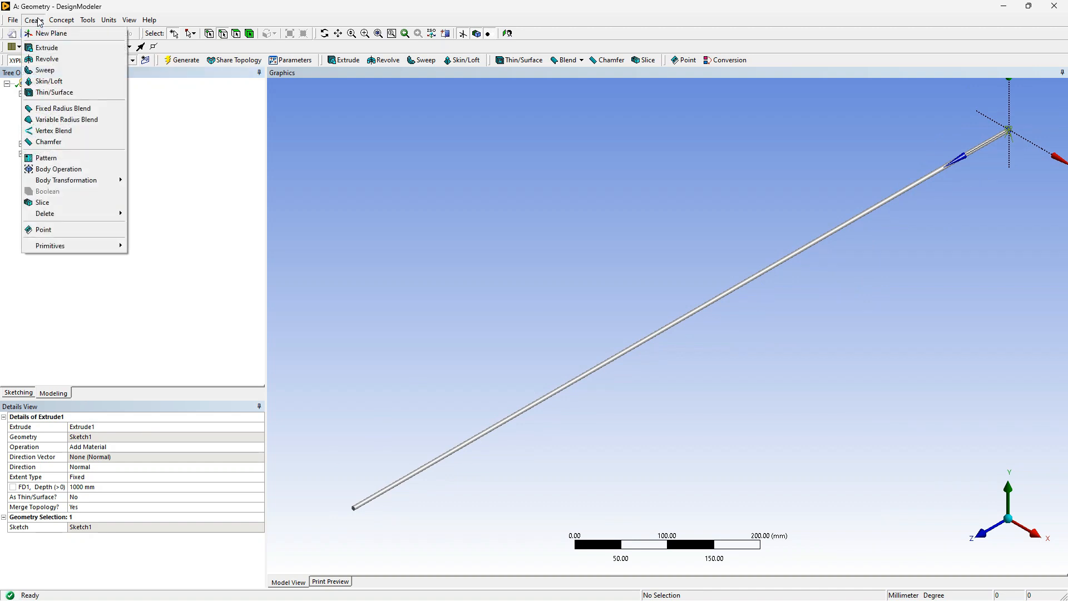
pyautogui.click(48, 49)
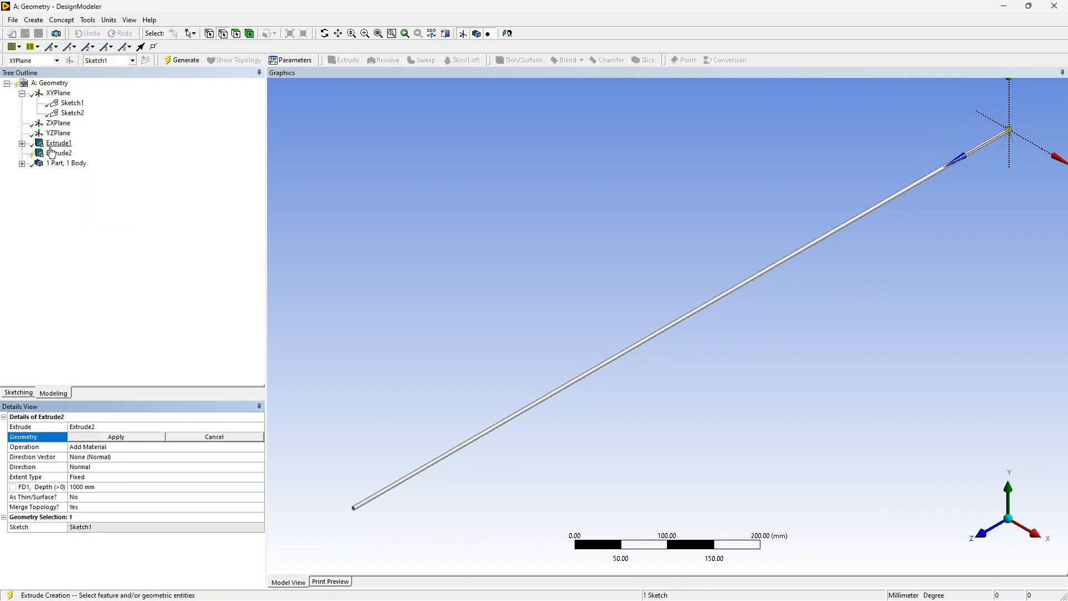
pyautogui.click(980, 535)
pyautogui.scroll(5, 705, 340)
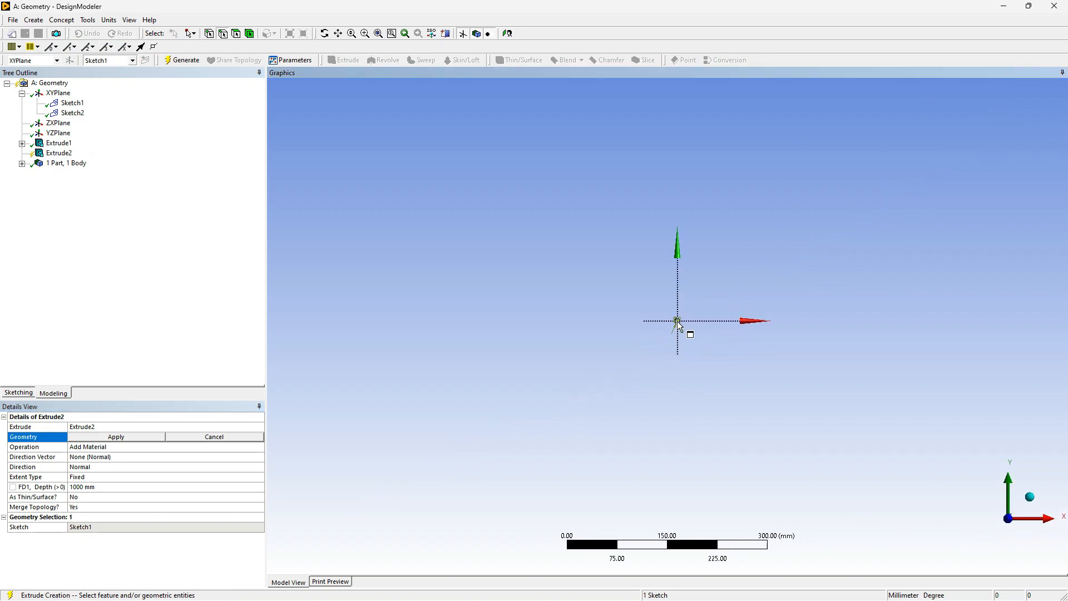
pyautogui.scroll(10, 706, 342)
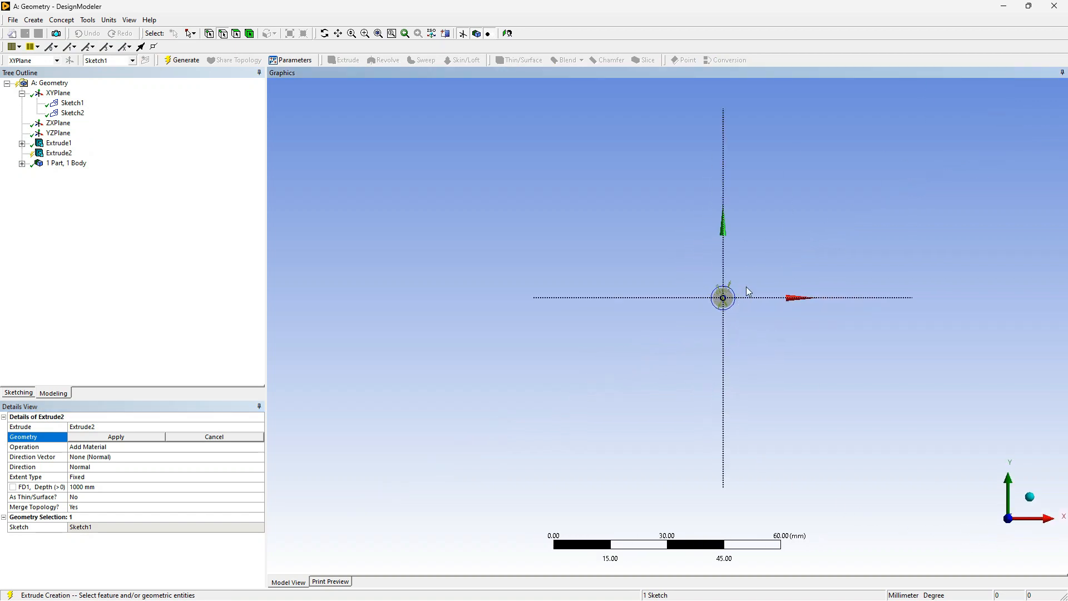
pyautogui.scroll(4, 781, 276)
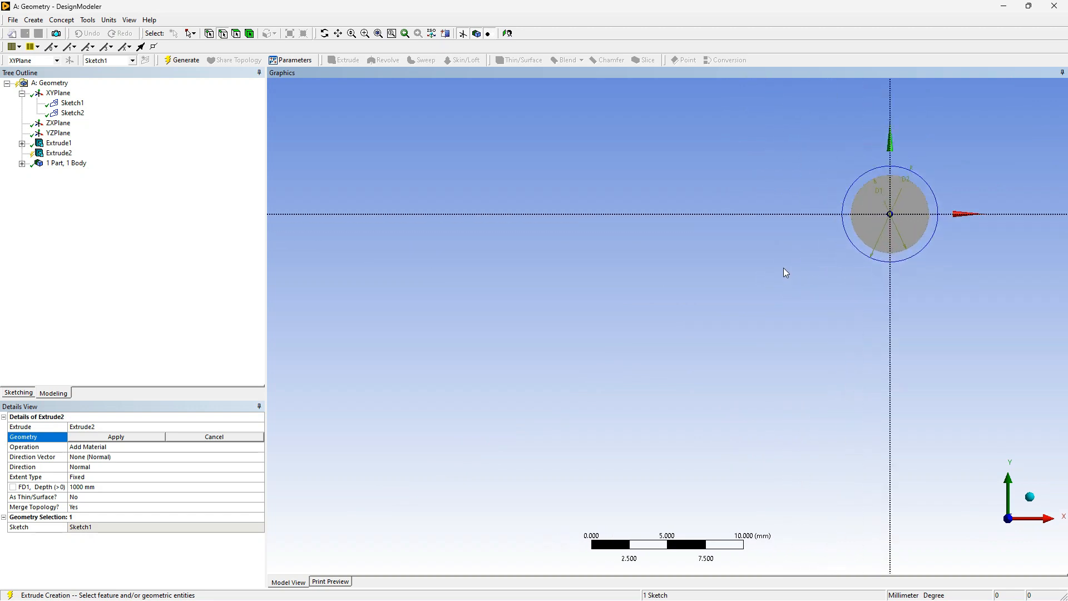
pyautogui.moveTo(807, 276)
pyautogui.keyDown('ctrl'); pyautogui.mouseDown(button='middle')
pyautogui.moveTo(661, 301)
pyautogui.moveTo(608, 321)
pyautogui.mouseUp(button='middle'); pyautogui.keyUp('ctrl')
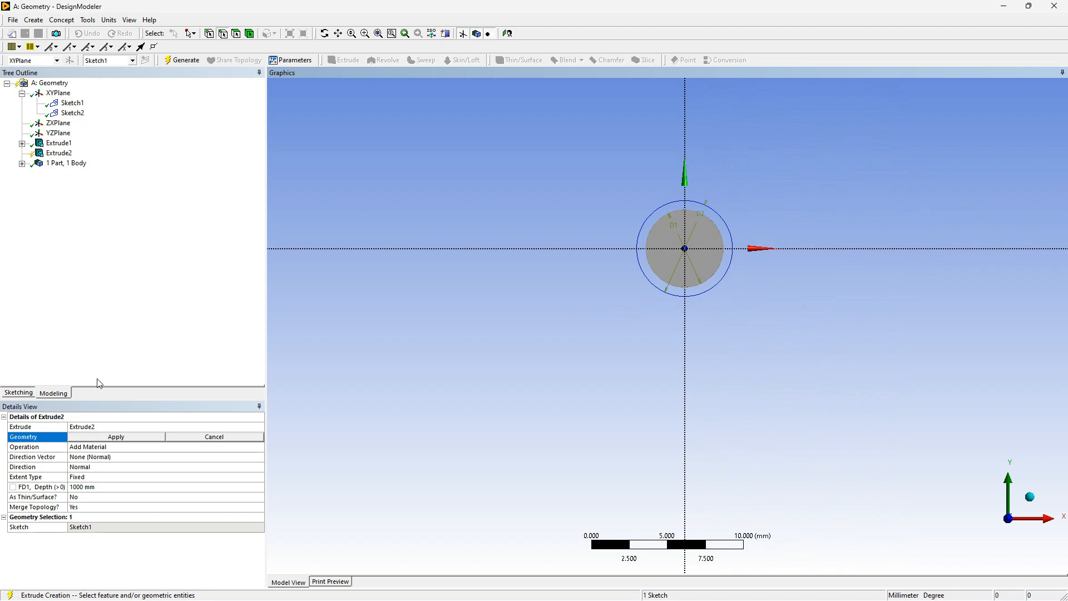
pyautogui.click(68, 114)
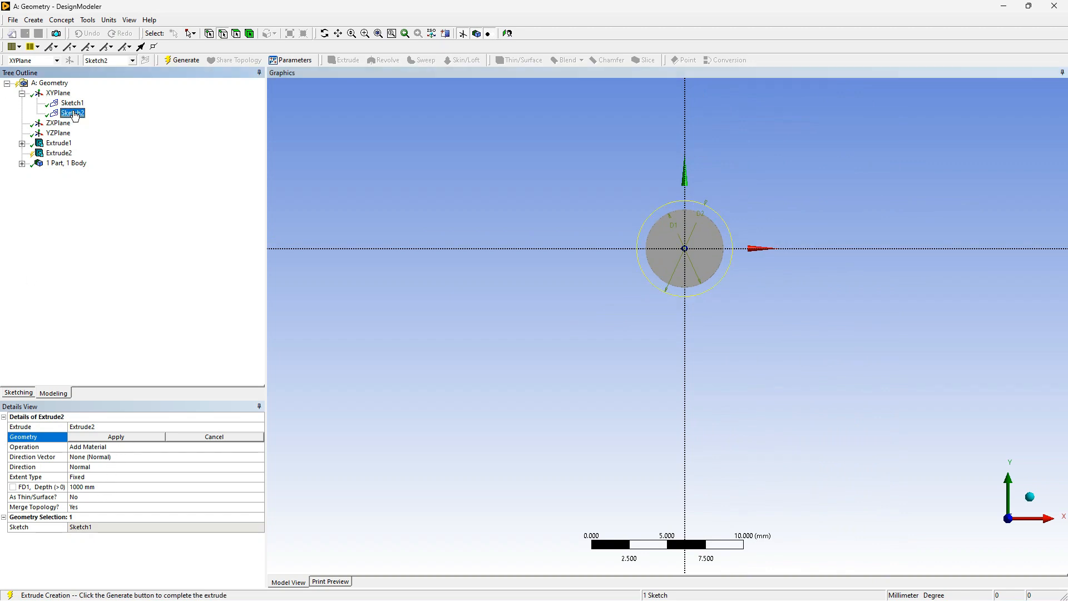
pyautogui.click(131, 437)
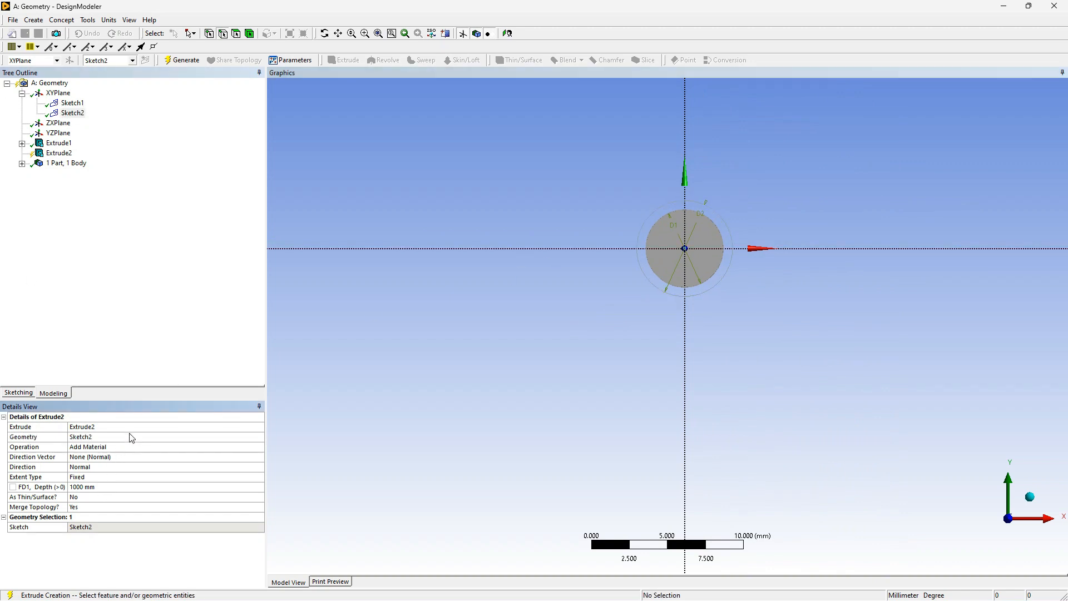
# Set the Sketch2 extrusion's operation to Add Frozen and generate the outer pipe body
pyautogui.click(121, 448)
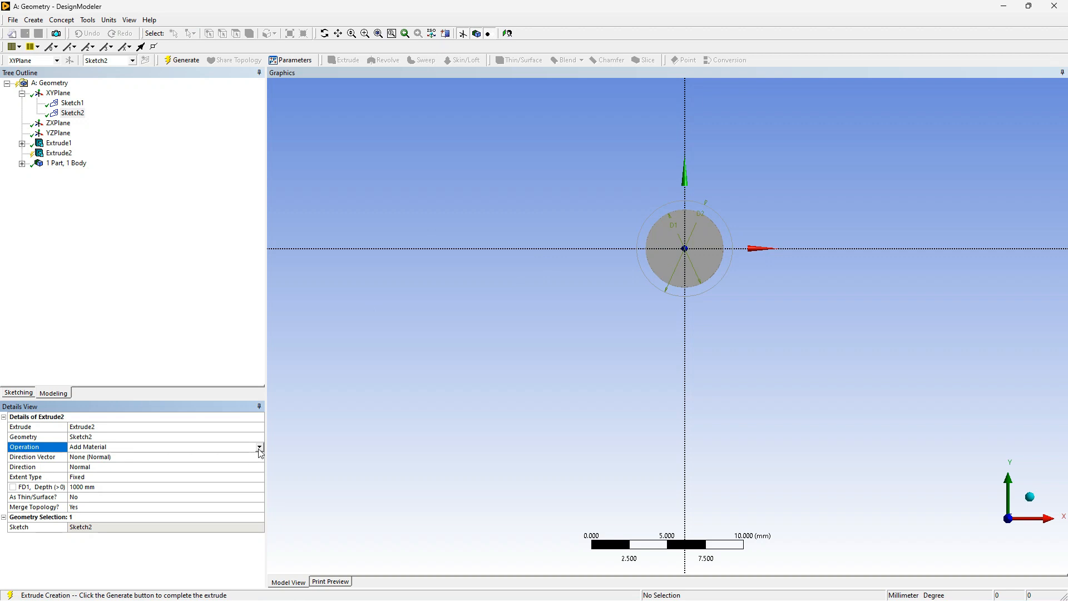
pyautogui.click(259, 446)
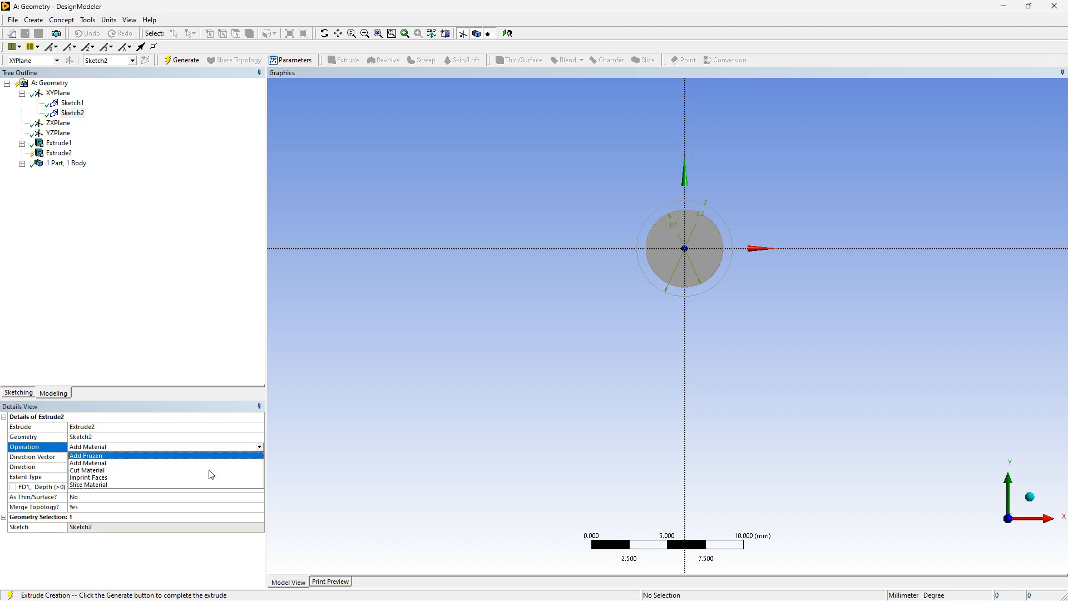
pyautogui.click(151, 456)
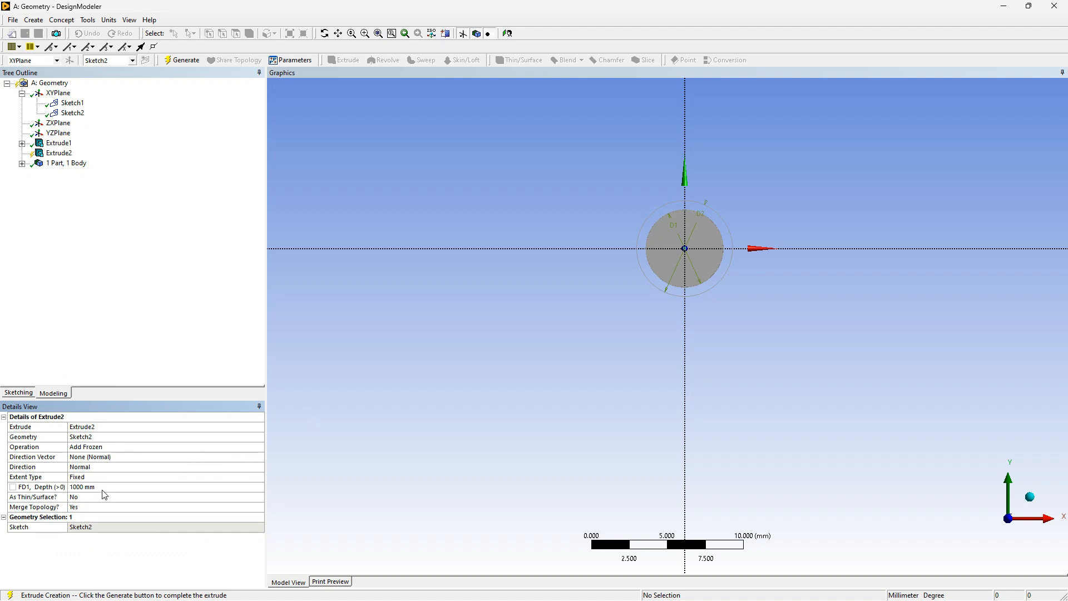
pyautogui.click(174, 63)
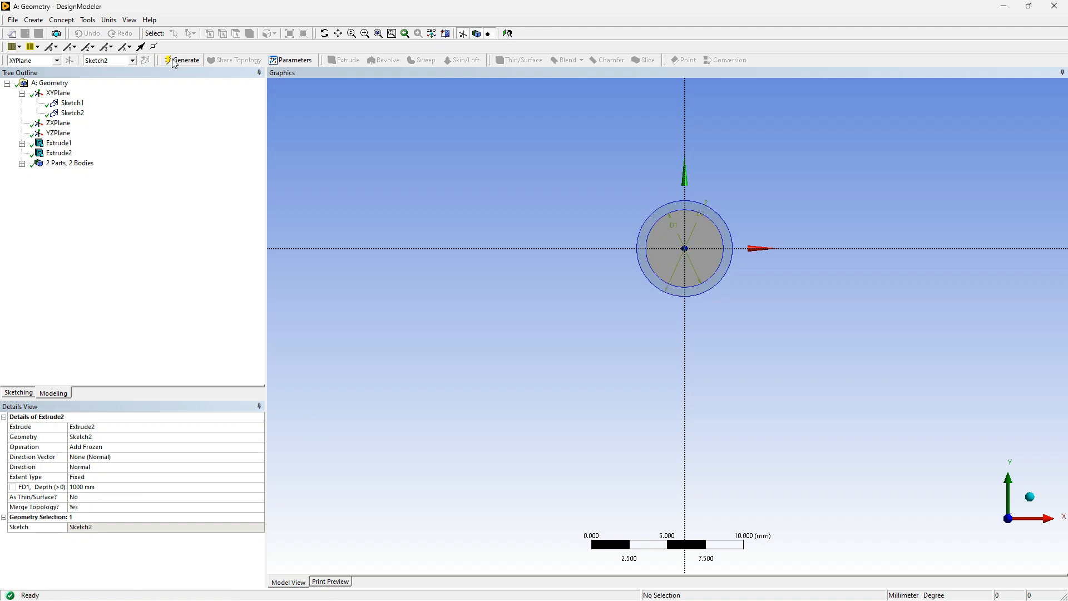
# Select both solid bodies and form a new part from them
pyautogui.scroll(3, 712, 261)
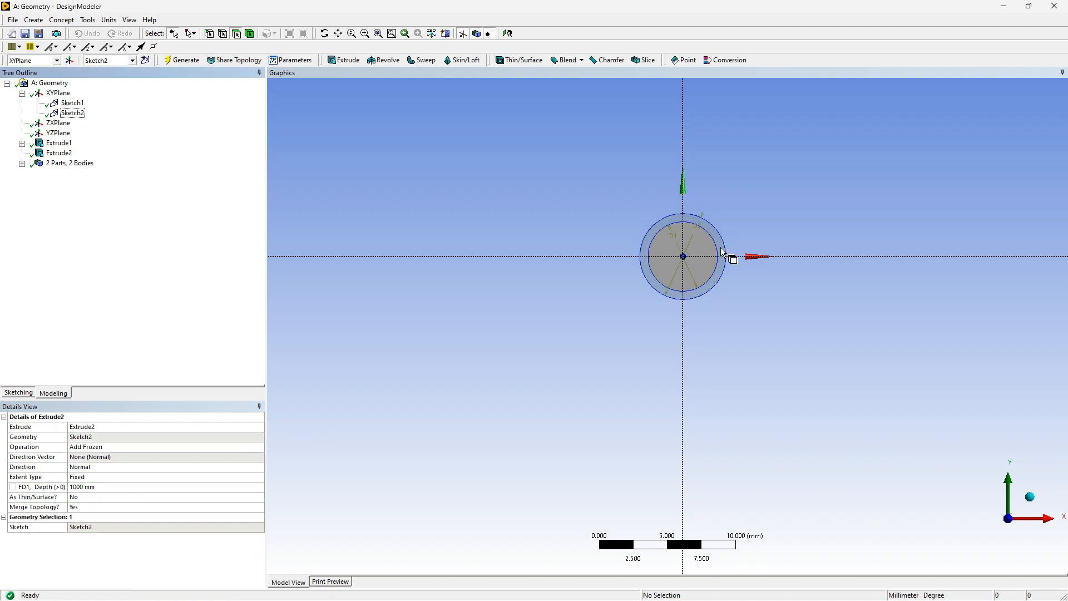
pyautogui.click(23, 163)
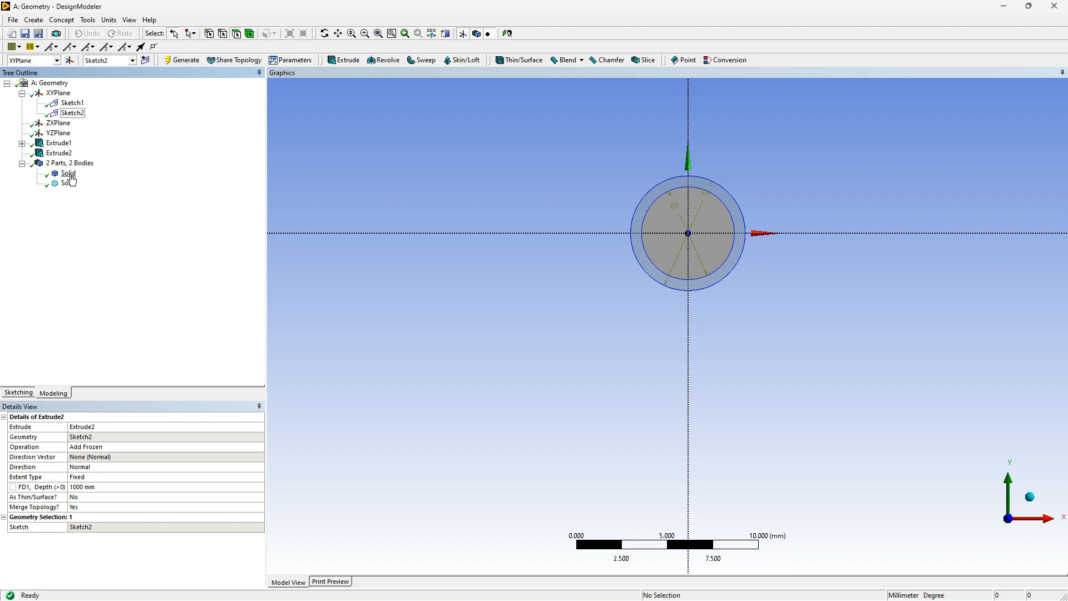
pyautogui.click(69, 174)
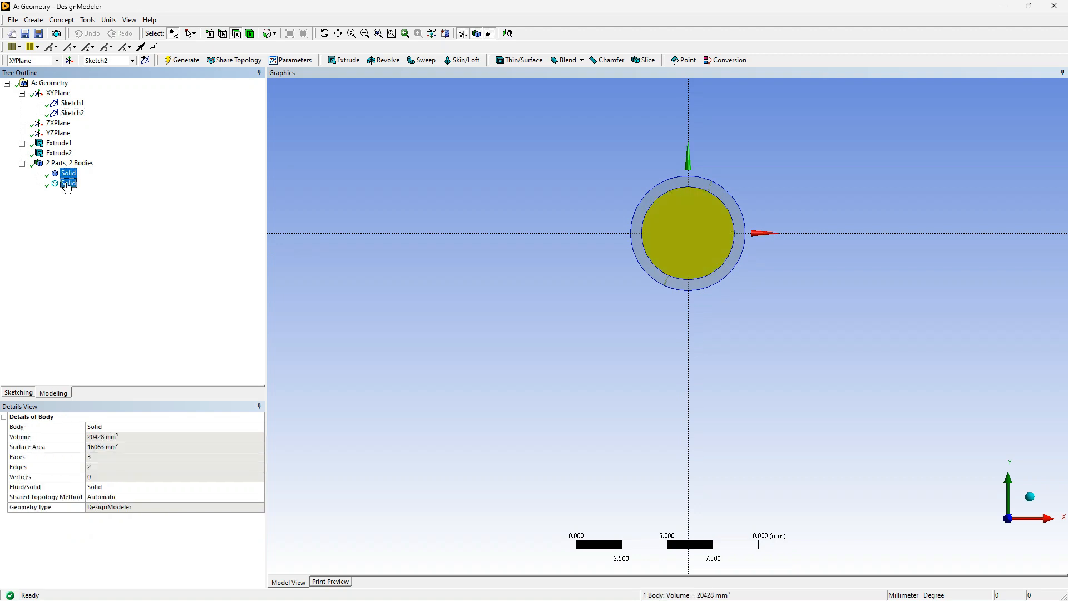
pyautogui.keyDown('ctrl'); pyautogui.click(68, 183); pyautogui.keyUp('ctrl')
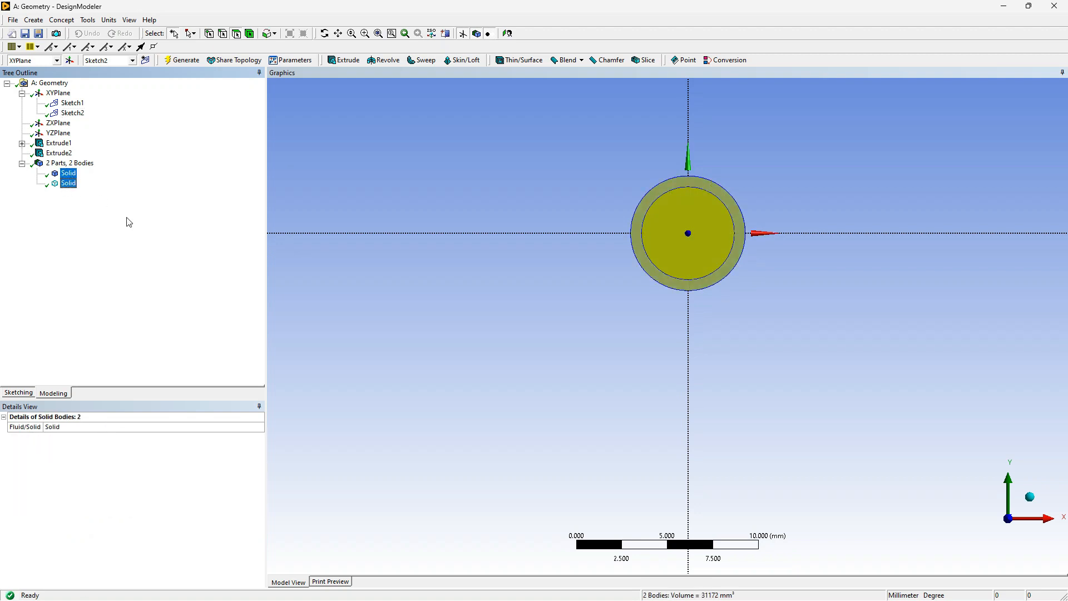
pyautogui.rightClick(65, 183)
pyautogui.click(117, 222)
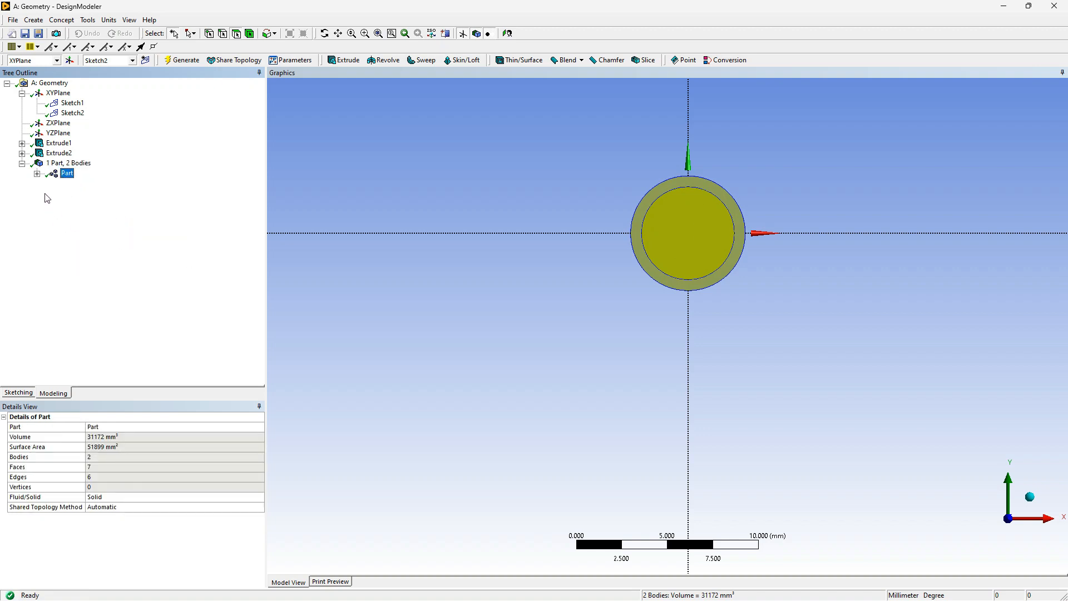
# Expand the new part and change the inner cylinder body's Fluid/Solid property to Fluid
pyautogui.click(37, 173)
pyautogui.click(84, 183)
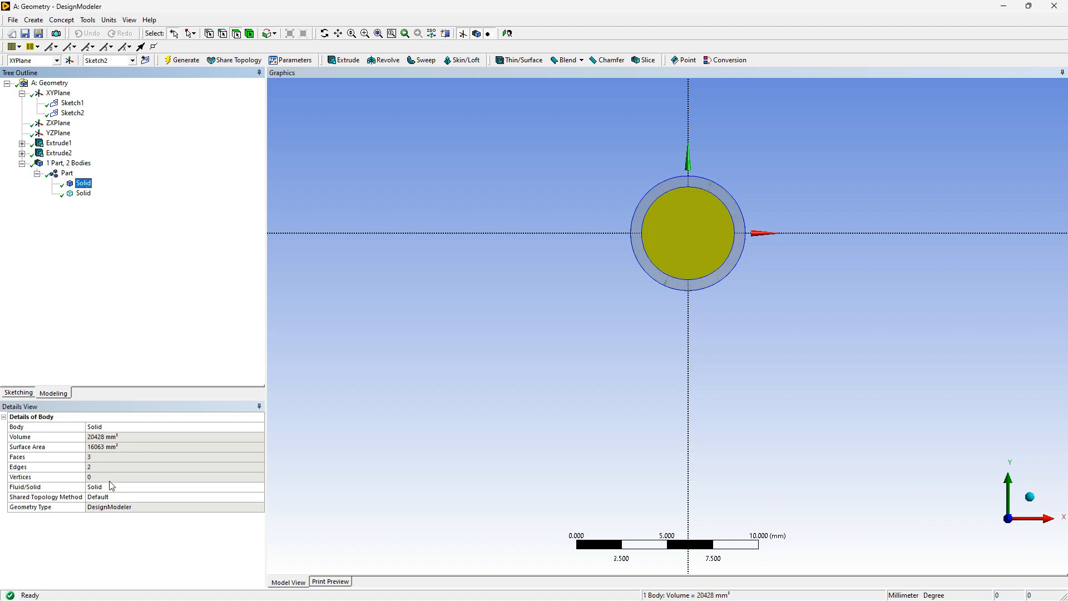
pyautogui.click(132, 487)
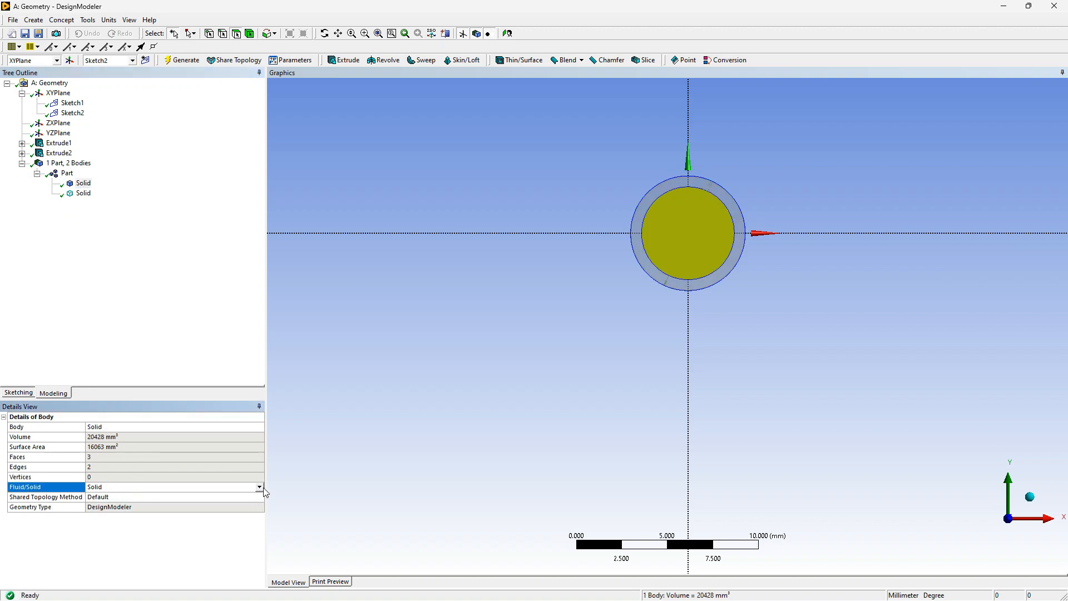
pyautogui.click(259, 487)
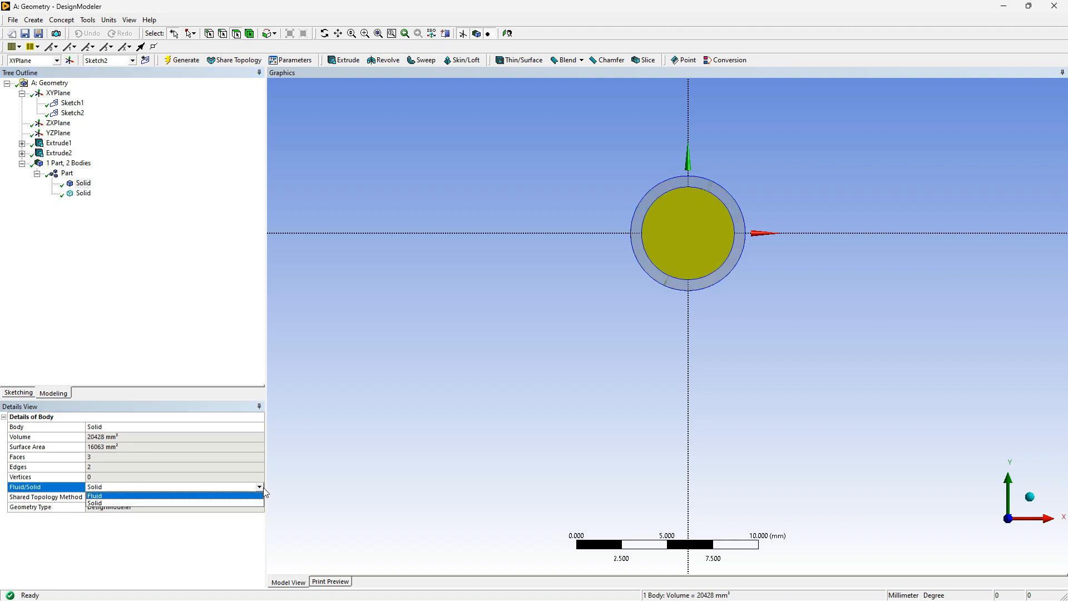
pyautogui.click(170, 478)
pyautogui.click(168, 476)
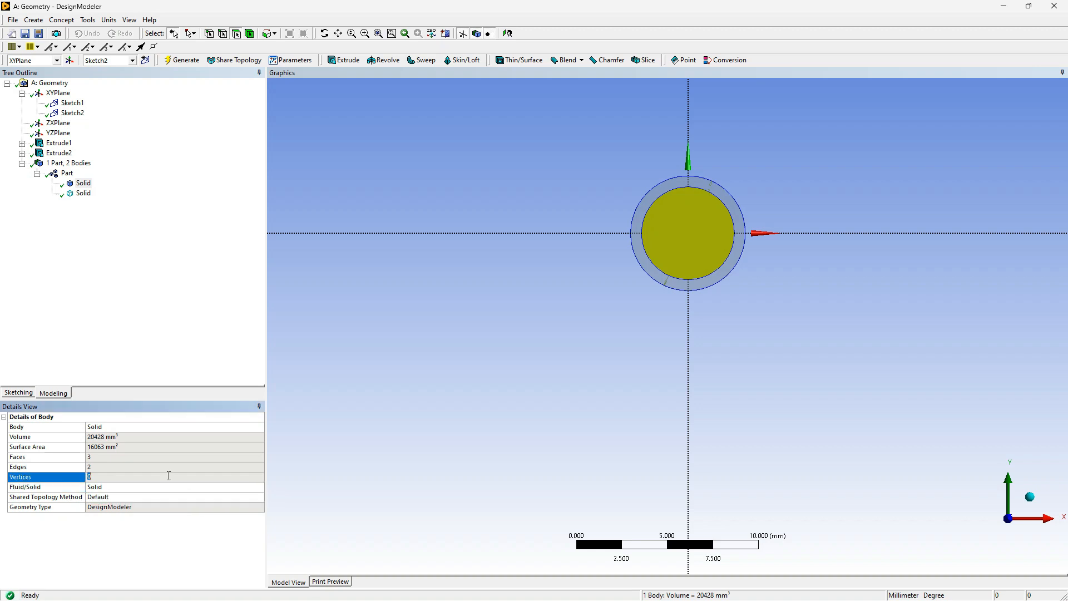
pyautogui.click(105, 489)
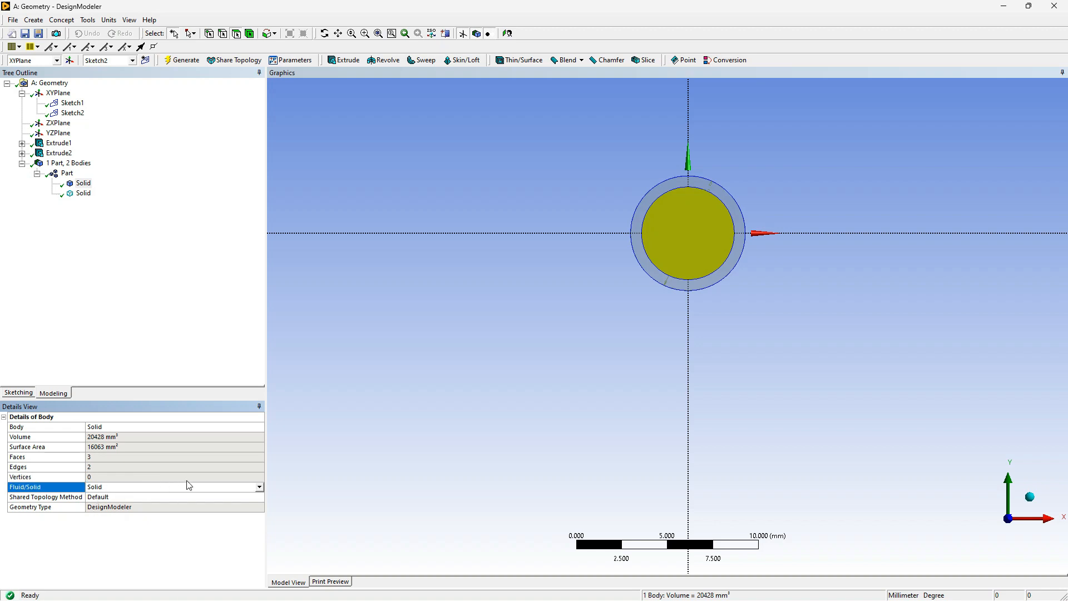
pyautogui.click(260, 487)
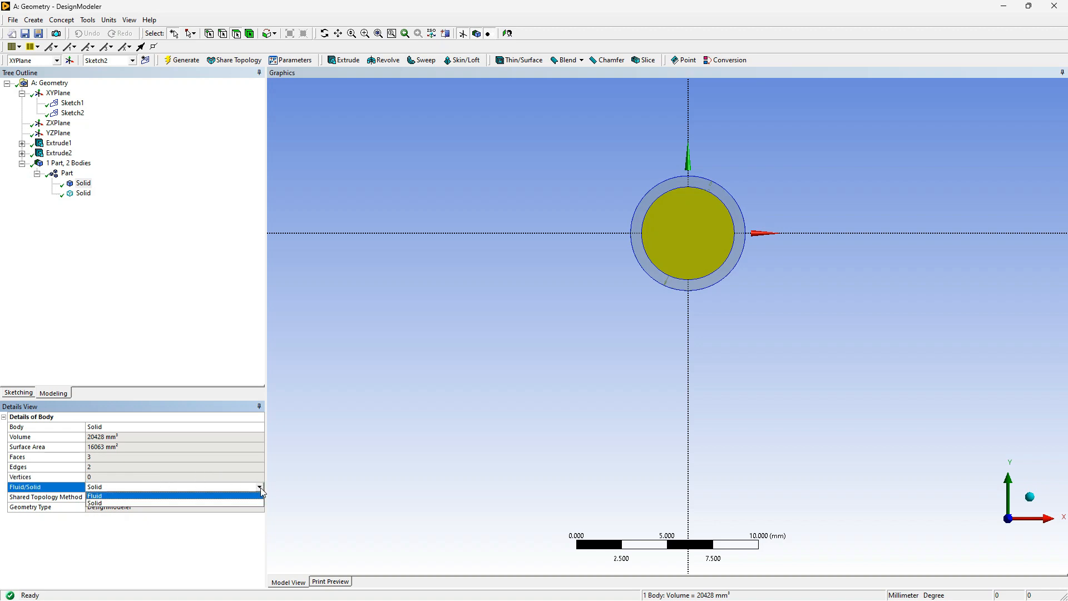
pyautogui.click(181, 496)
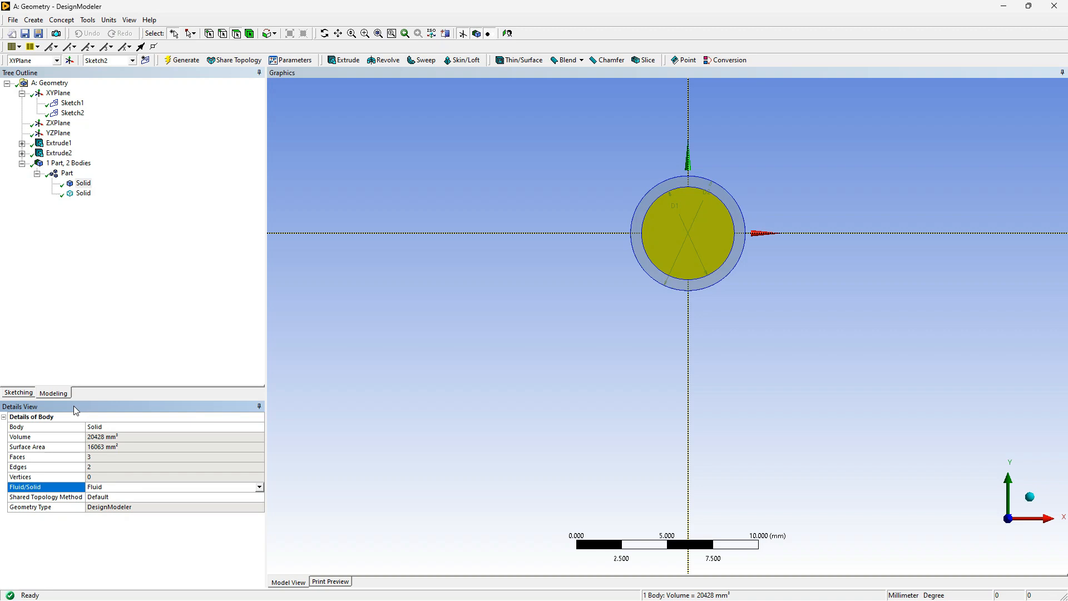
# Rename the inner cylinder body as Heat transfer Fluid
pyautogui.click(131, 424)
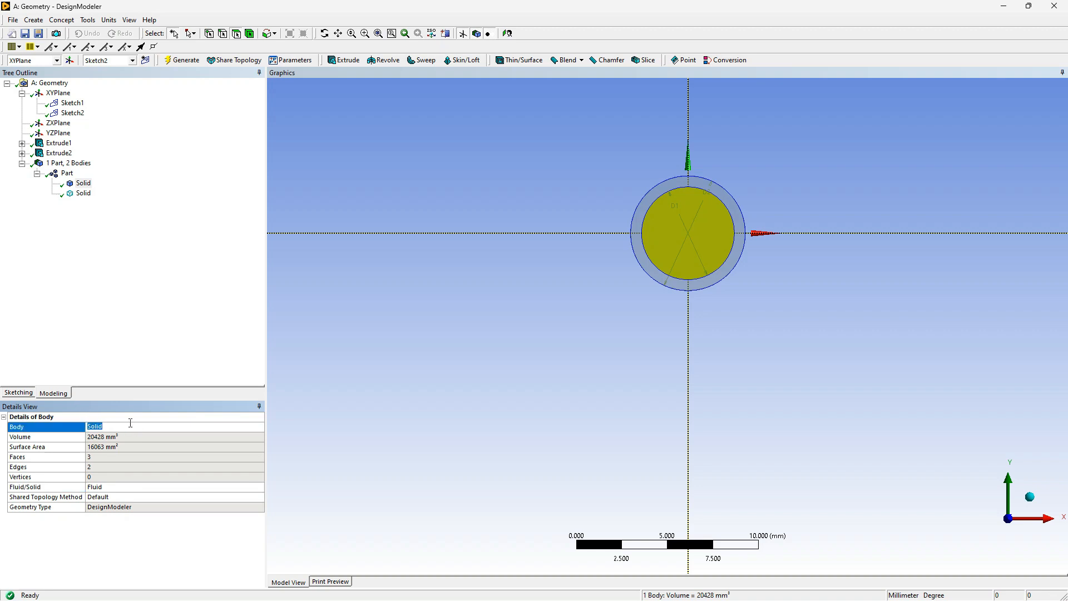
pyautogui.write('Flu')
pyautogui.moveTo(507, 2)
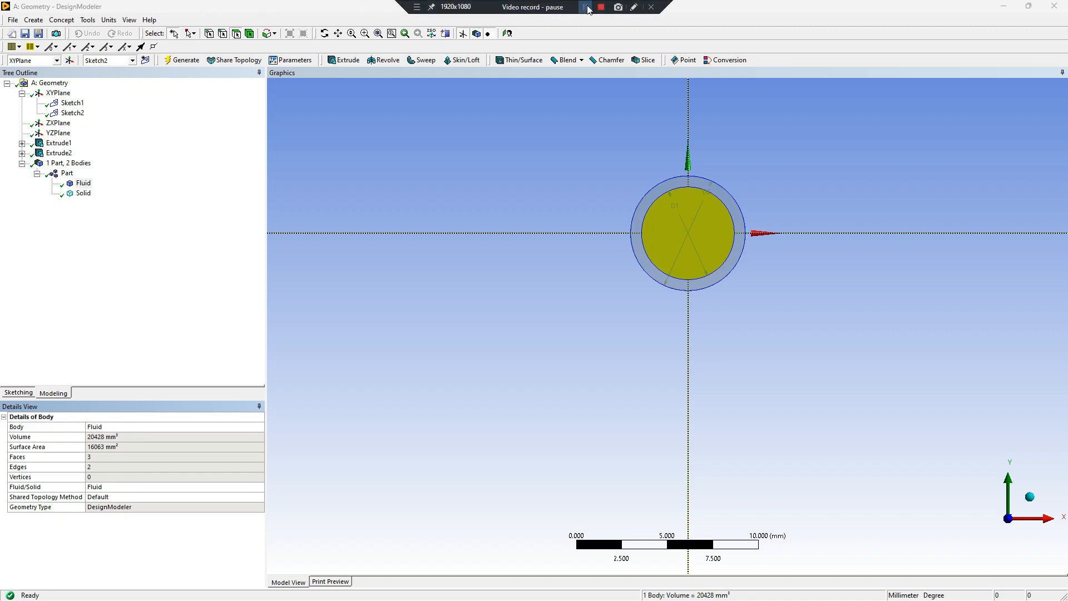
pyautogui.click(97, 426)
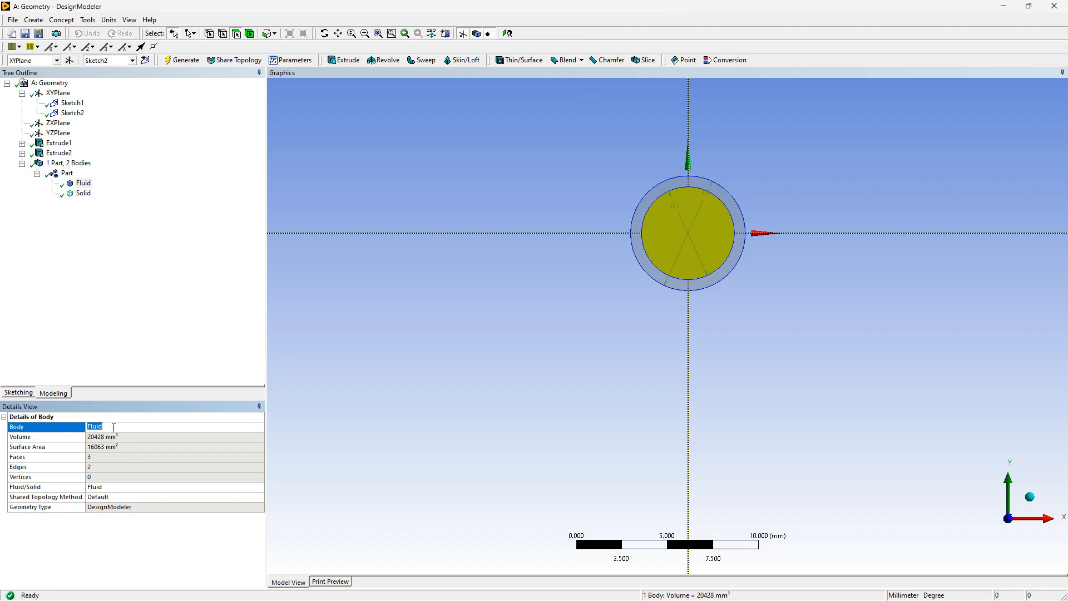
pyautogui.write('Heat transfer')
pyautogui.click(127, 349)
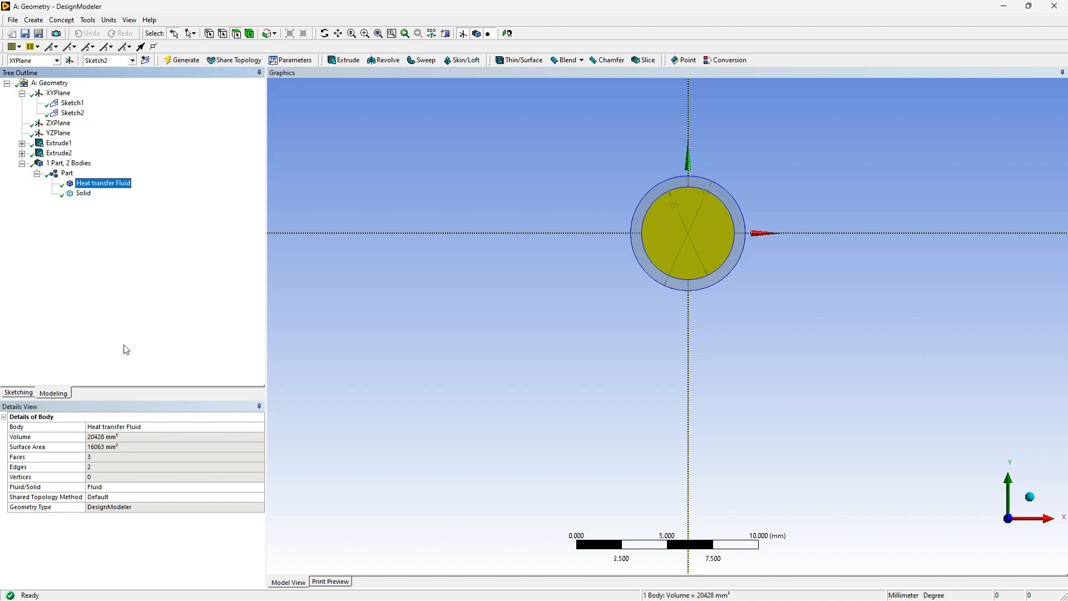
# Rename the outer ring body as Copper and minimize the DesignModeler window
pyautogui.click(83, 194)
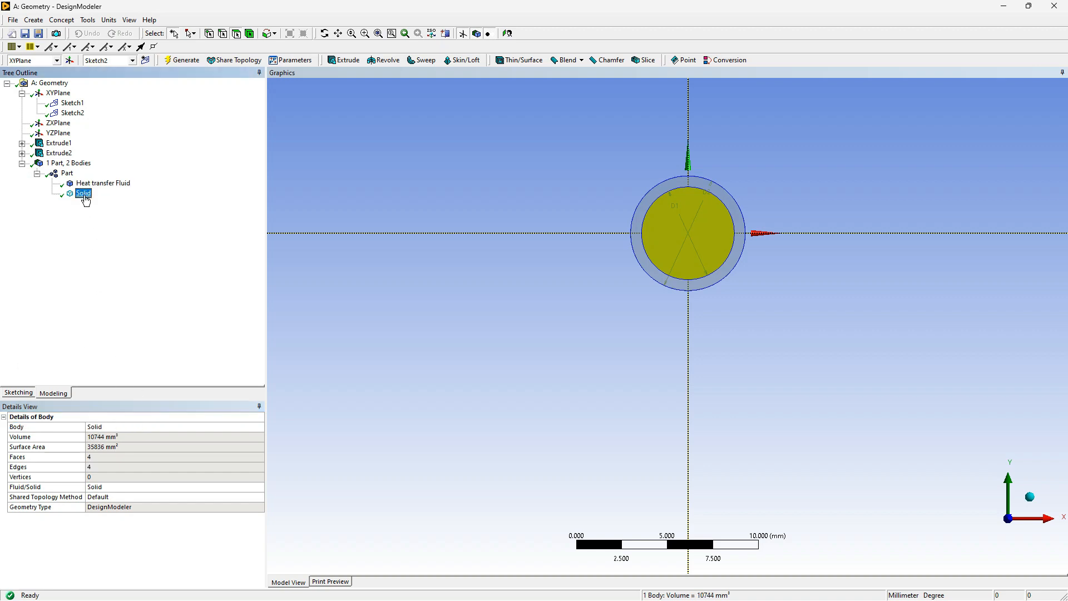
pyautogui.click(144, 427)
pyautogui.click(141, 427)
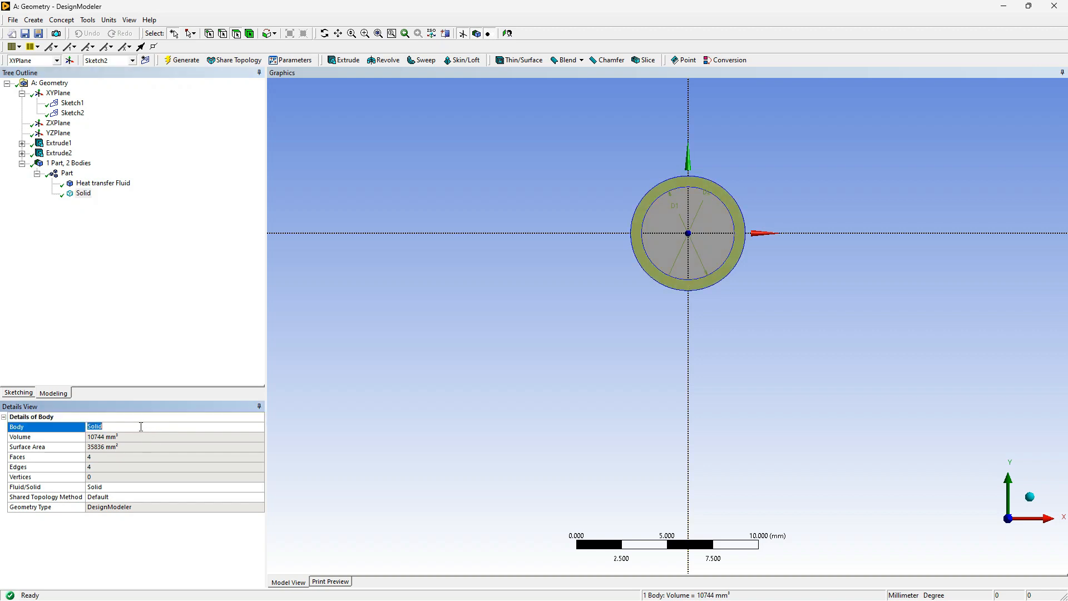
pyautogui.write('Copper')
pyautogui.click(150, 345)
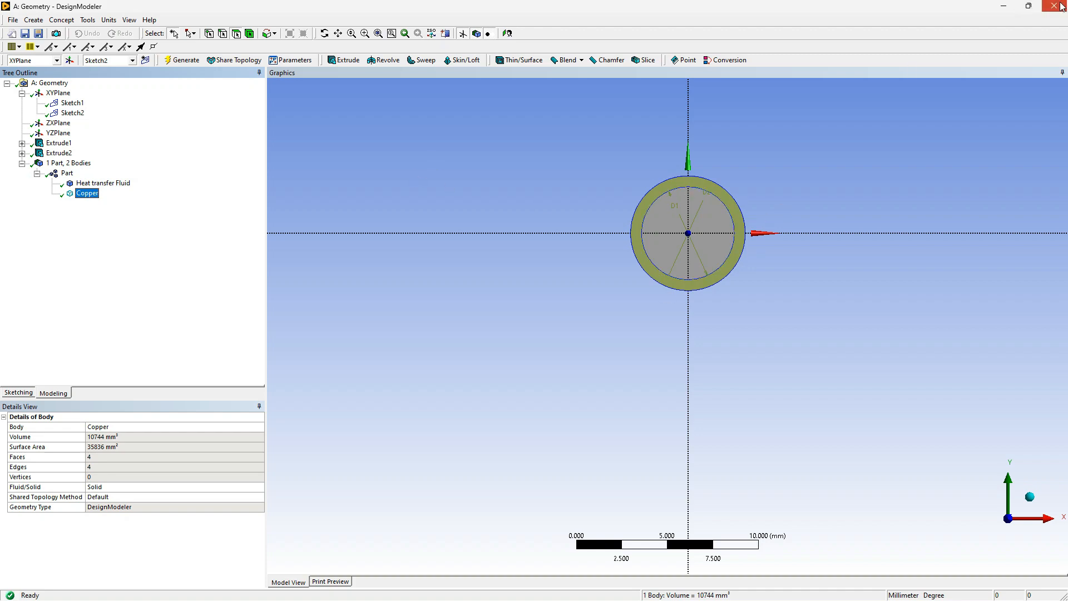
pyautogui.click(1003, 7)
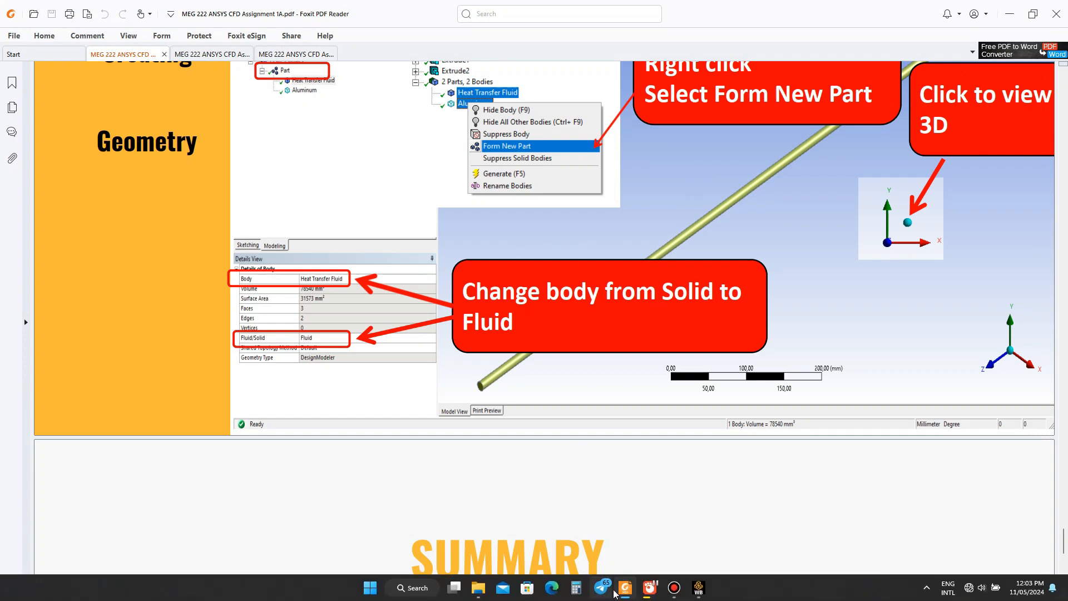
# Switch from the assignment PDF to the Workbench project
pyautogui.click(699, 588)
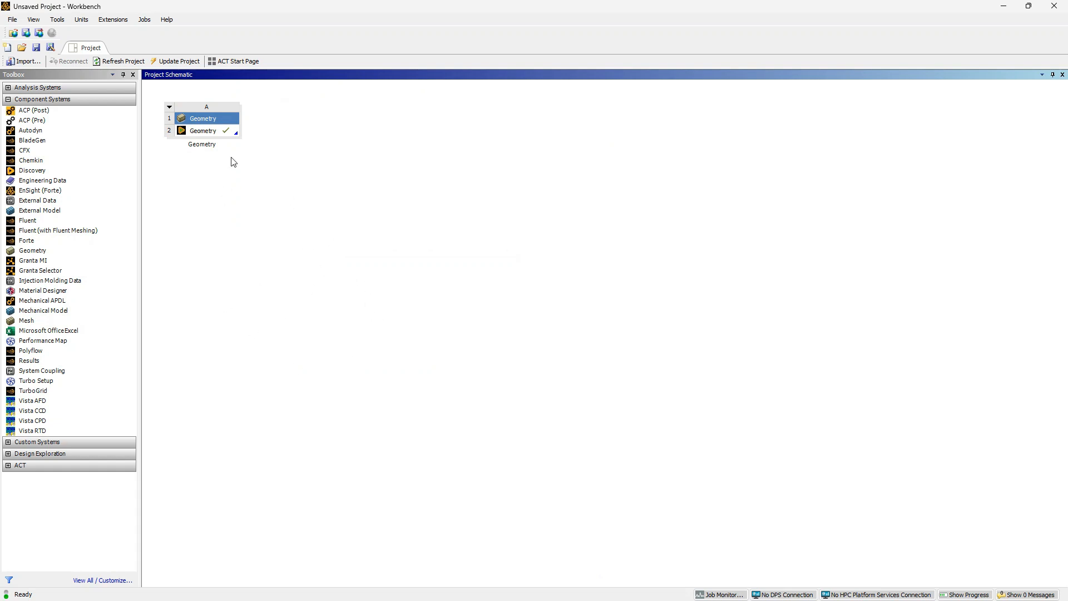
pyautogui.click(47, 325)
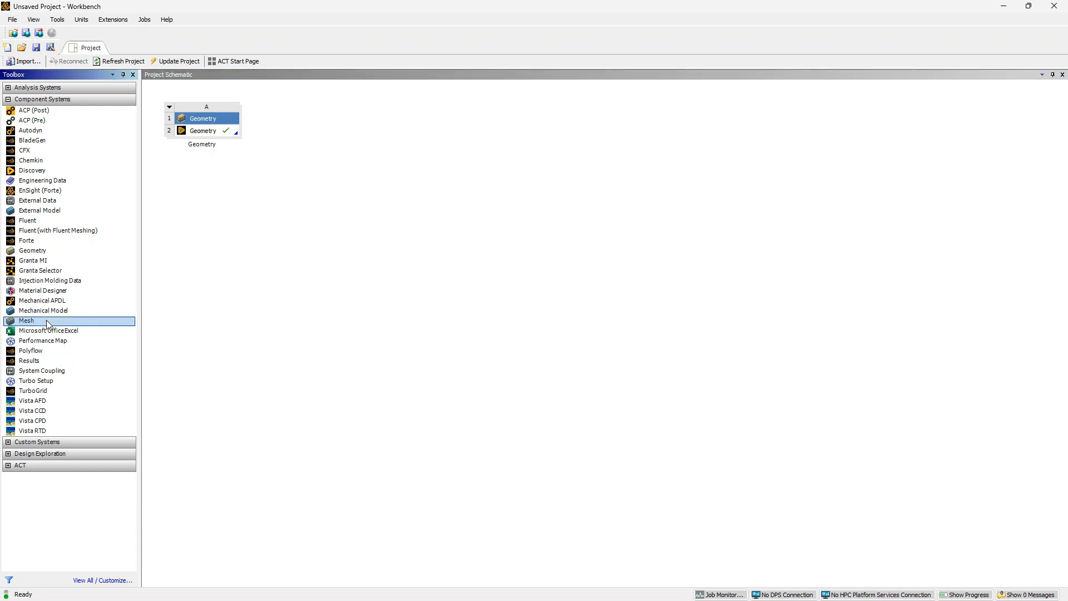
pyautogui.moveTo(48, 324); pyautogui.dragTo(218, 134)
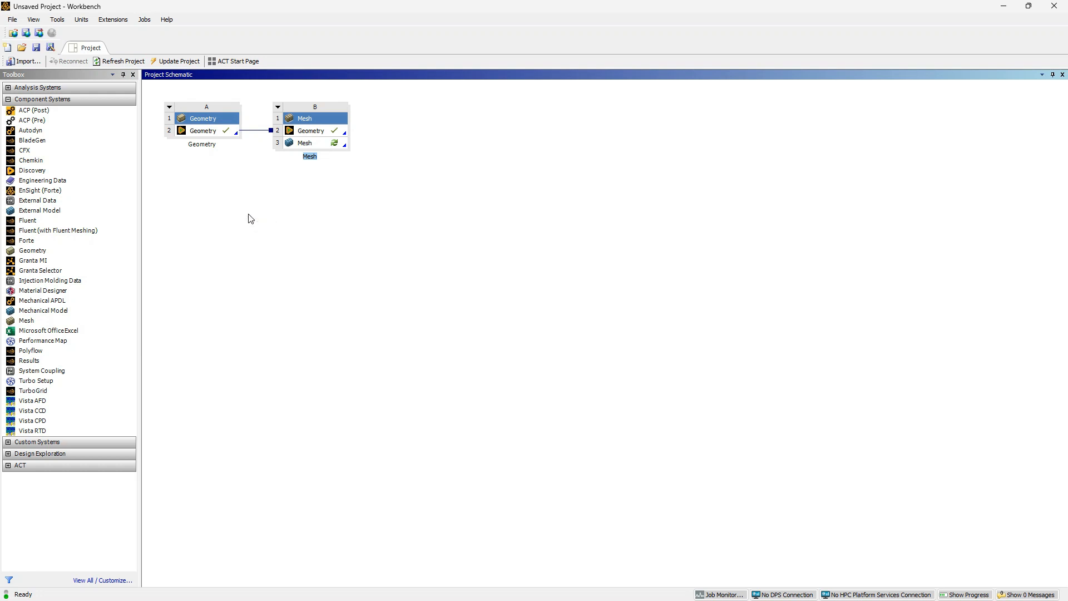
pyautogui.click(278, 106)
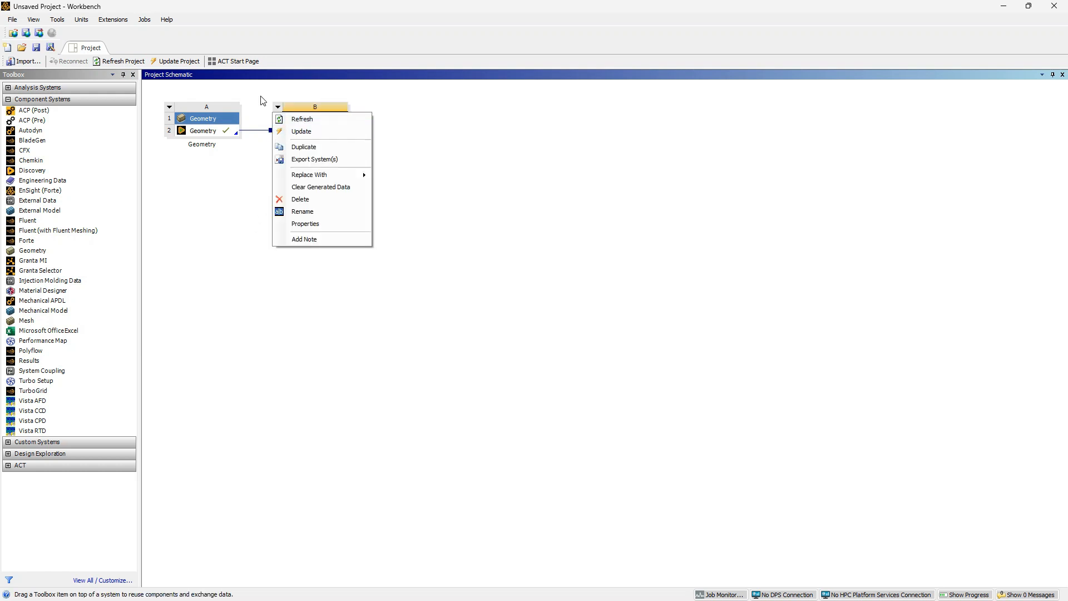
pyautogui.click(312, 187)
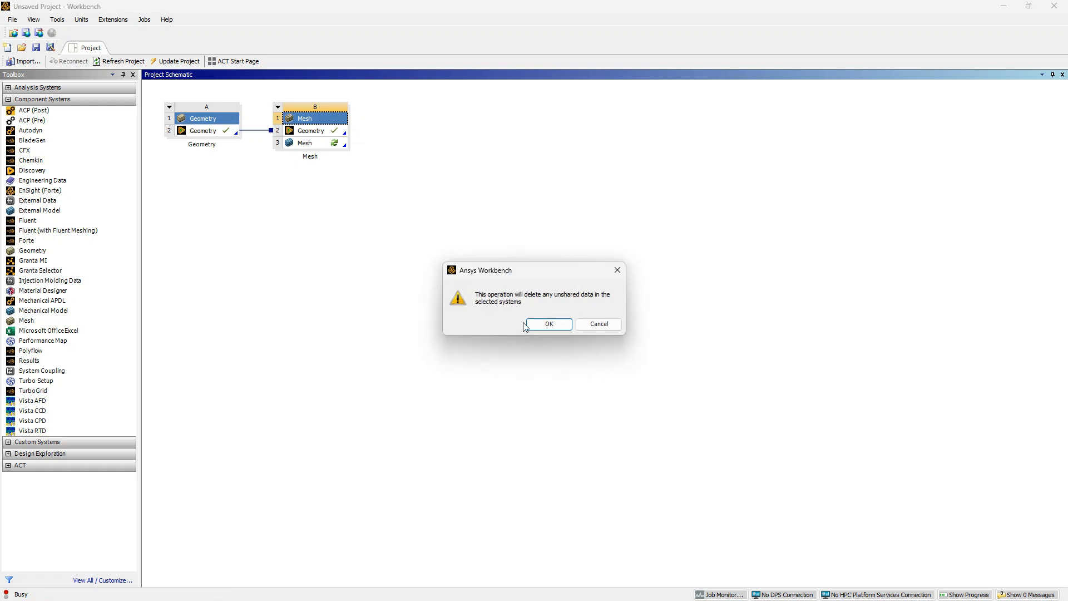
pyautogui.click(543, 324)
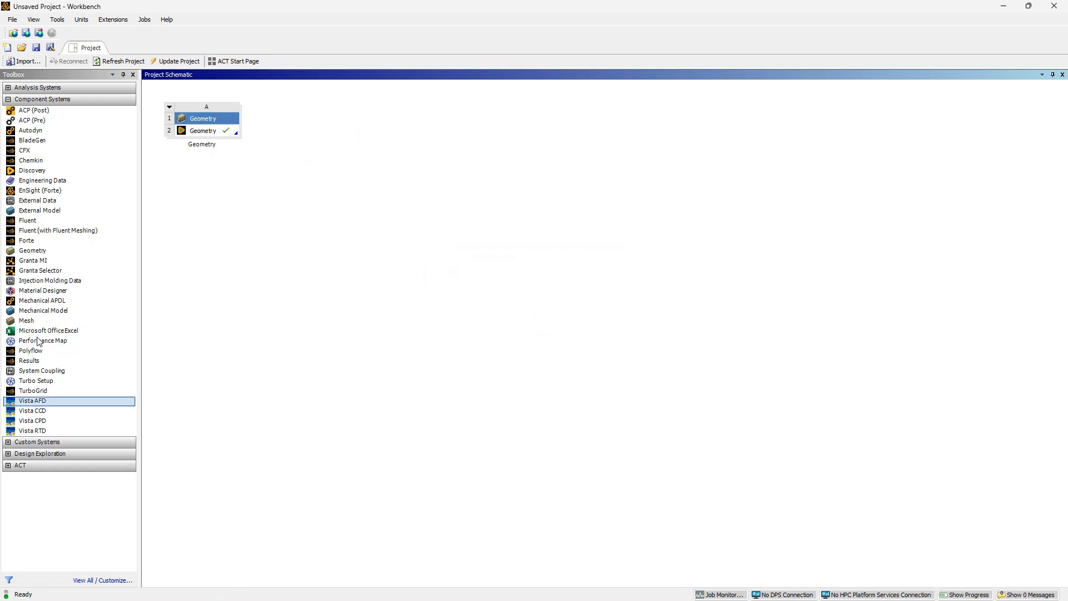
# Add a Mesh component system linked to the existing Geometry cell and open its Mesh cell for editing
pyautogui.click(38, 323)
pyautogui.moveTo(38, 323); pyautogui.dragTo(238, 134)
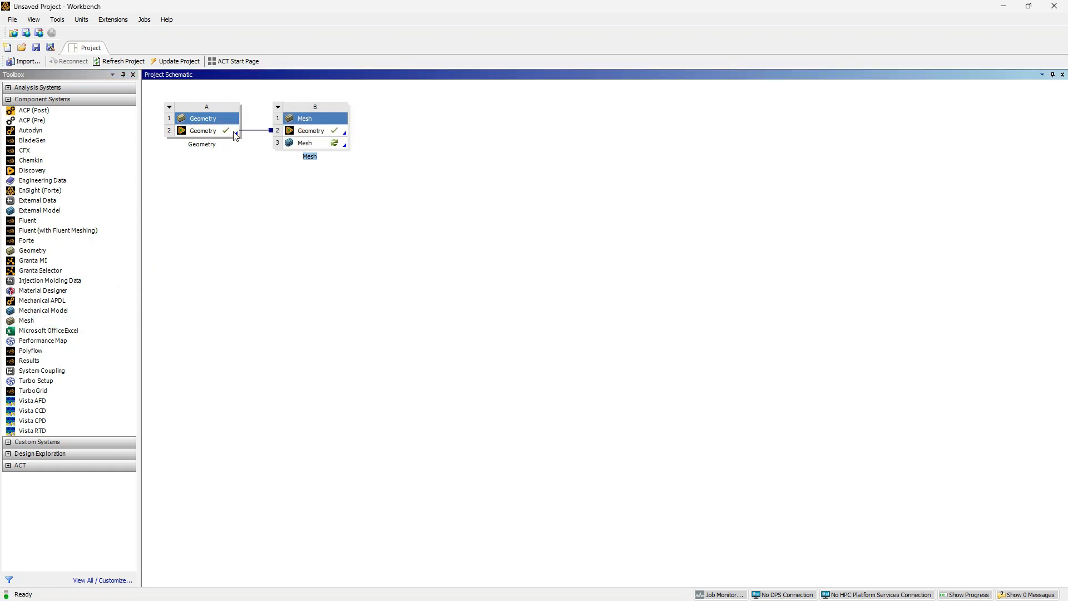
pyautogui.click(301, 144)
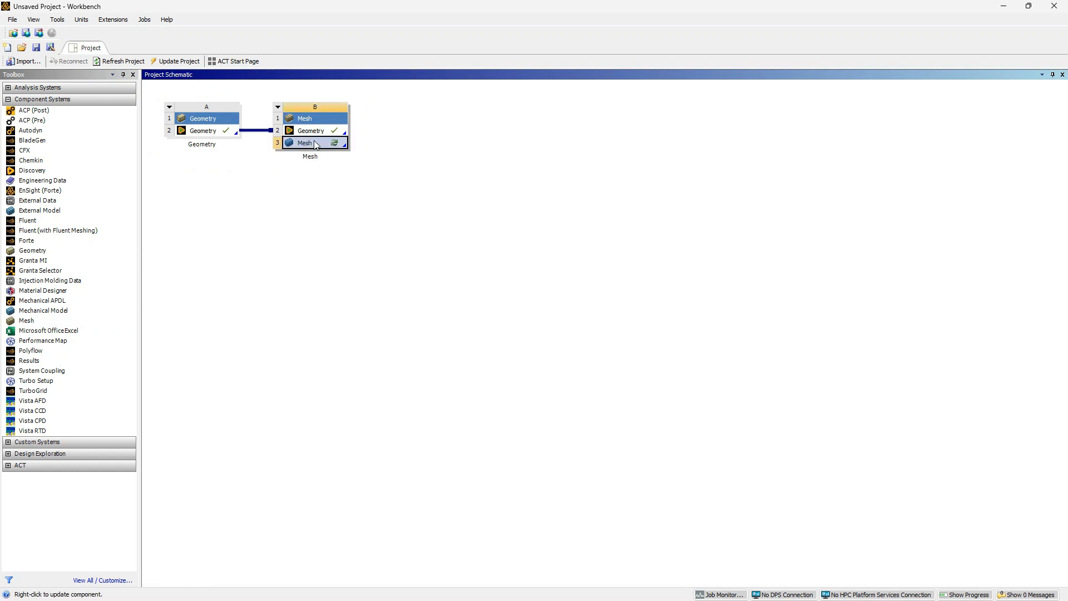
pyautogui.doubleClick(315, 145)
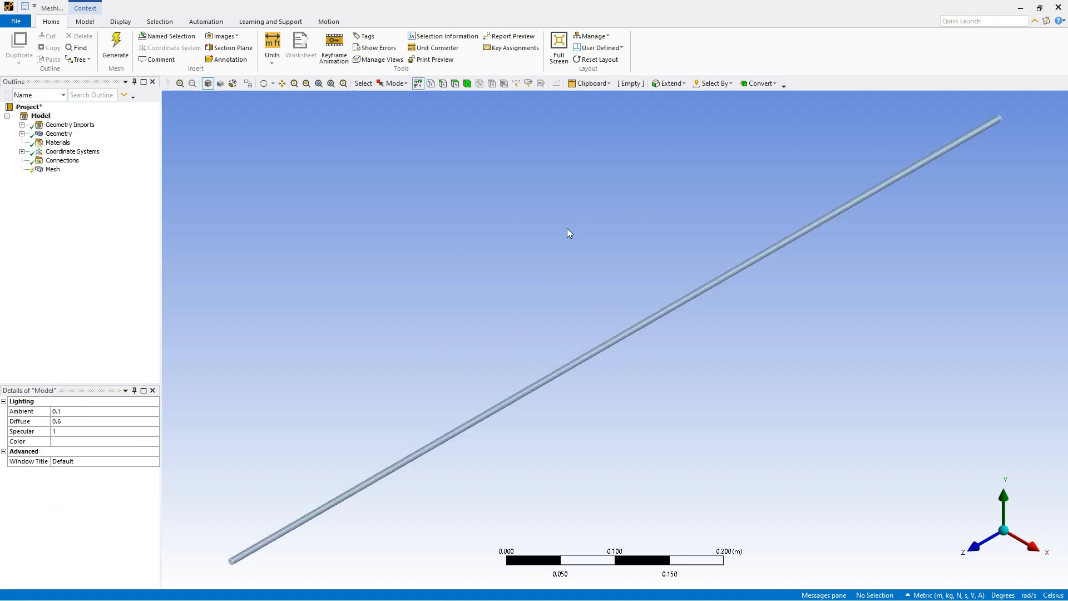
# Examine the imported pipe along its full length and the concentric bodies at its end face
pyautogui.scroll(5, 615, 266)
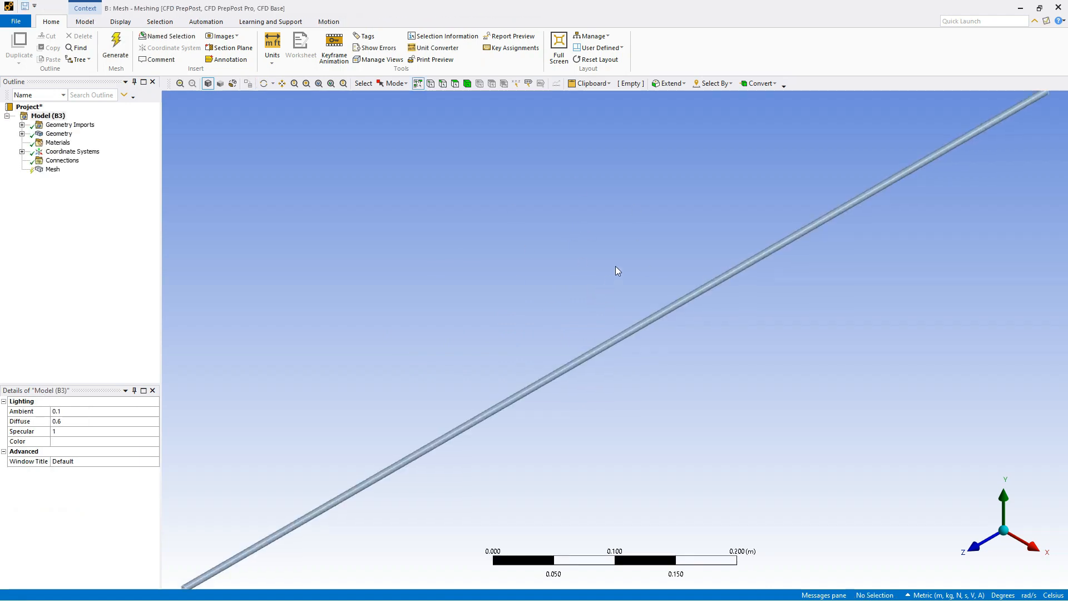
pyautogui.scroll(-5, 714, 281)
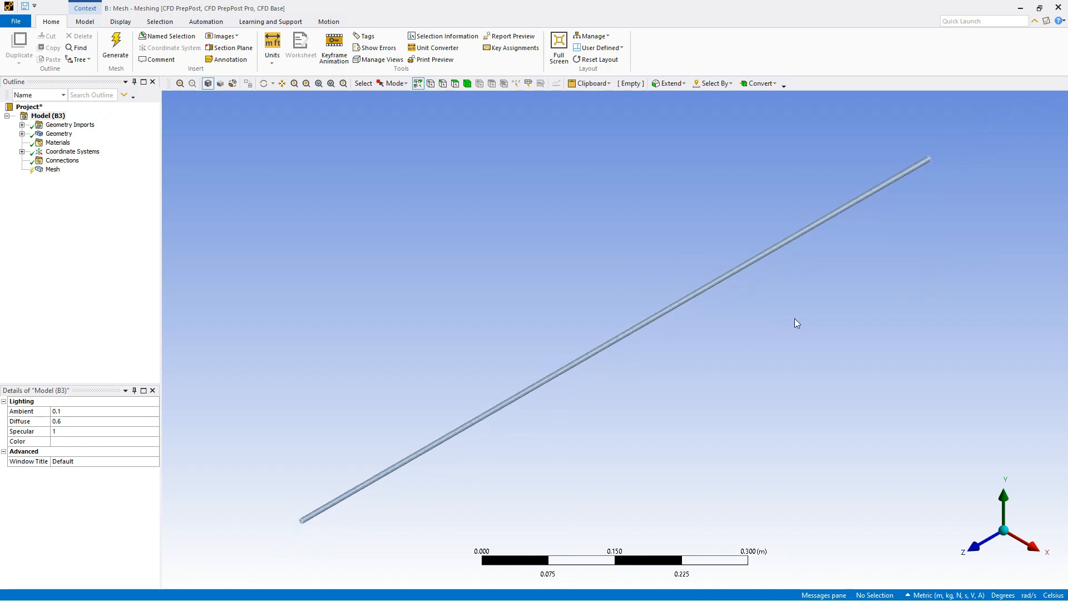
pyautogui.moveTo(846, 333); pyautogui.dragTo(653, 391, button='middle')
pyautogui.scroll(10, 795, 307)
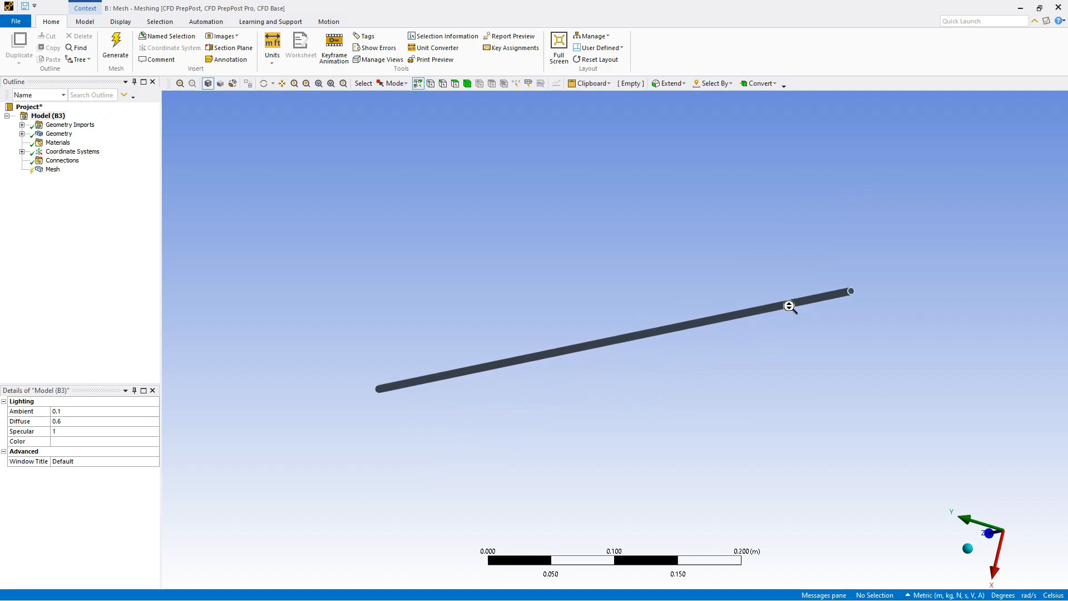
pyautogui.moveTo(984, 281); pyautogui.dragTo(934, 383, button='middle')
pyautogui.click(968, 550)
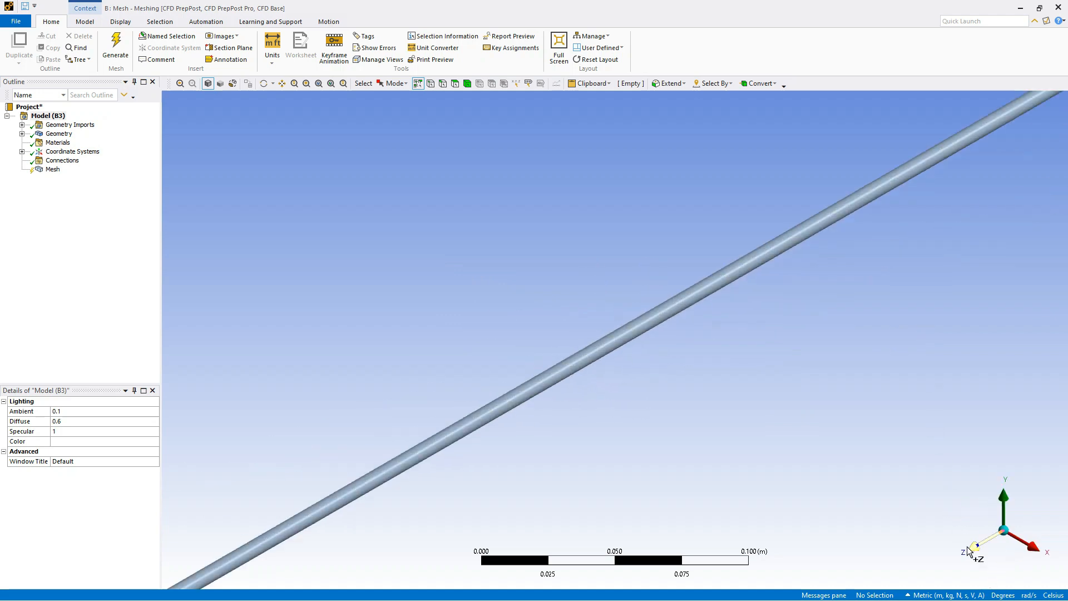
pyautogui.scroll(-5, 646, 327)
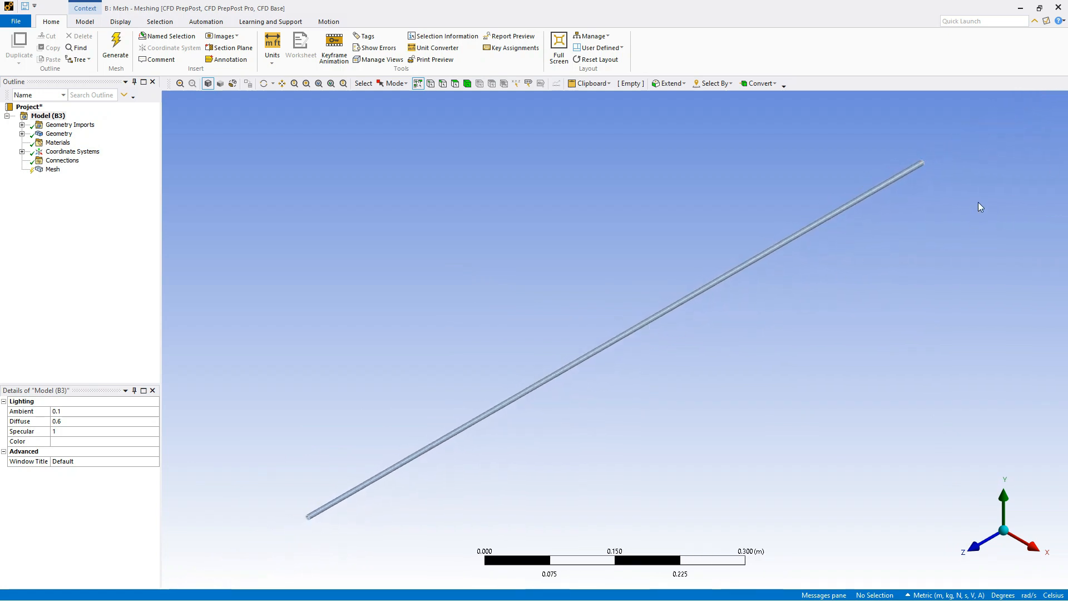
pyautogui.moveTo(980, 206); pyautogui.dragTo(766, 319, button='middle')
pyautogui.scroll(1, 743, 350)
pyautogui.scroll(-5, 745, 352)
pyautogui.scroll(14, 707, 367)
pyautogui.scroll(8, 869, 360)
pyautogui.moveTo(952, 420)
pyautogui.mouseDown(button='middle')
pyautogui.moveTo(946, 436)
pyautogui.moveTo(927, 426)
pyautogui.moveTo(953, 445)
pyautogui.moveTo(951, 432)
pyautogui.mouseUp(button='middle')
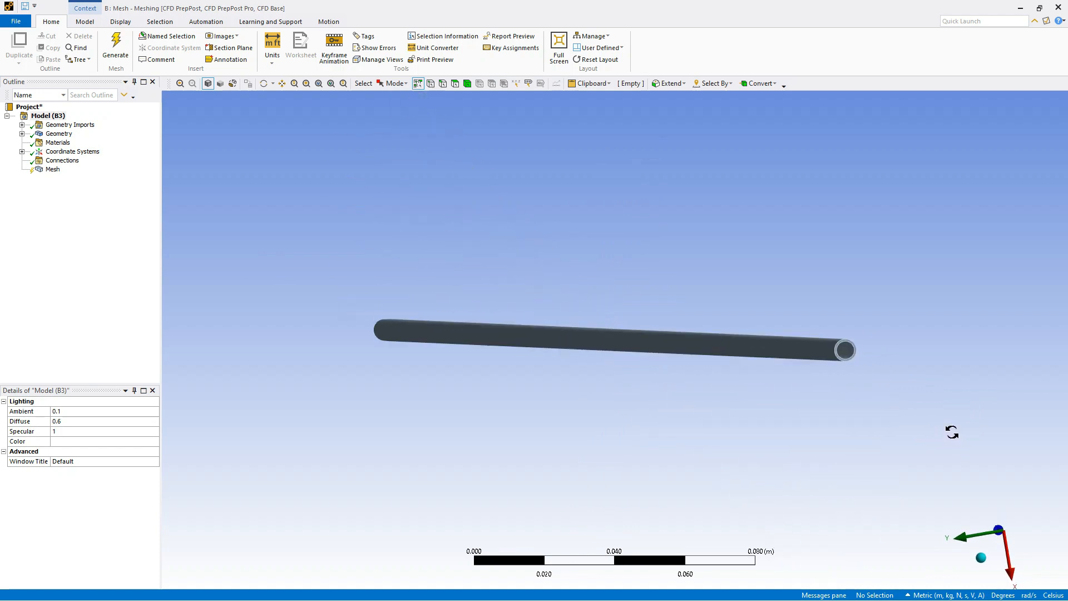
pyautogui.scroll(-2, 869, 377)
pyautogui.scroll(7, 808, 361)
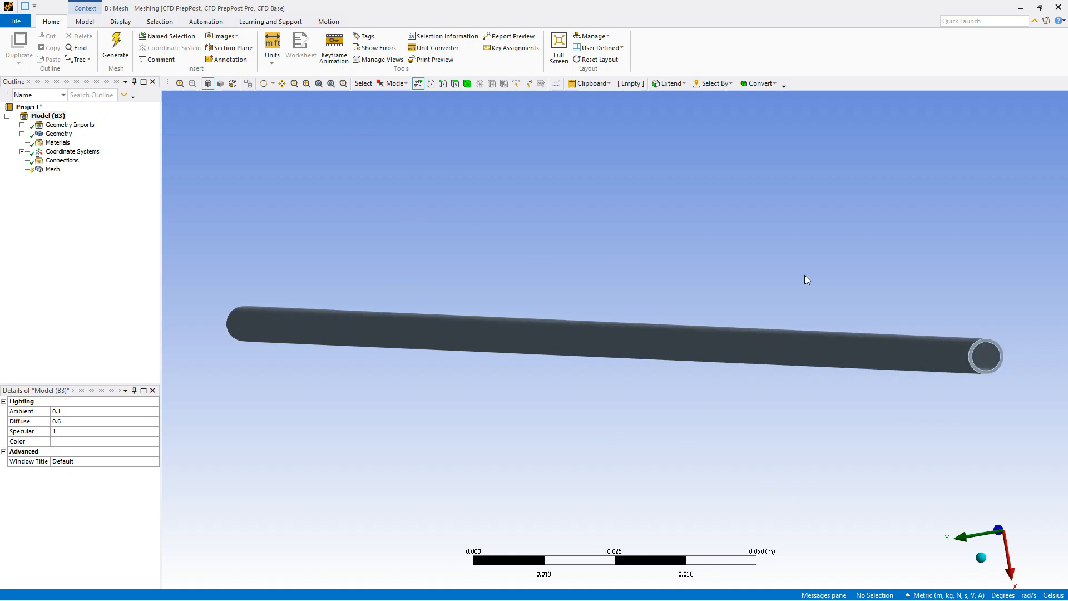
# Activate face selection, expand the Geometry and its part in the outline, and select the Heat transfer Fluid body
pyautogui.click(457, 85)
pyautogui.scroll(-2, 979, 354)
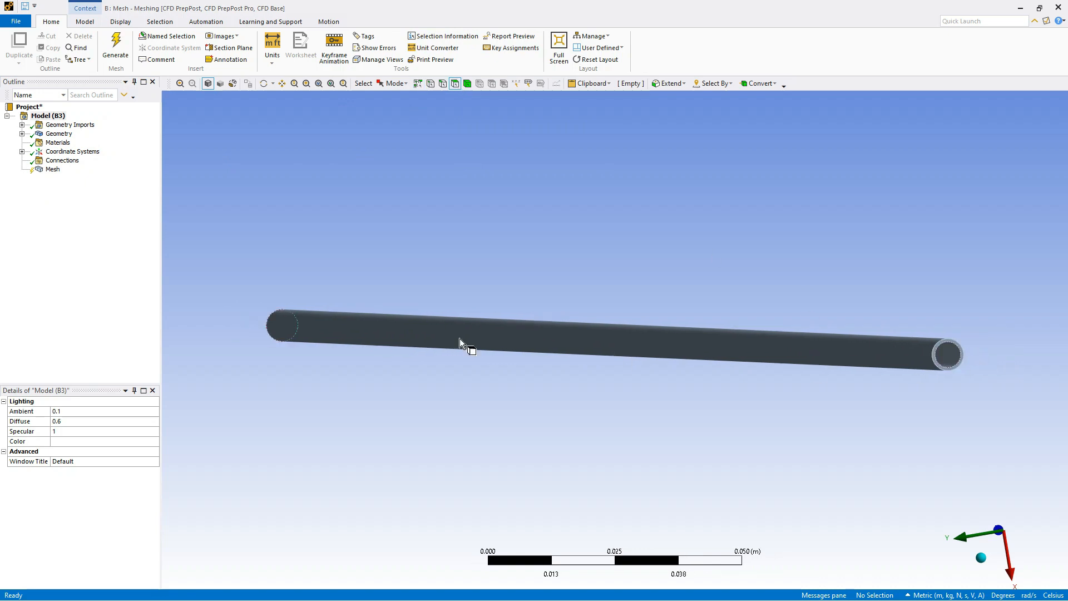
pyautogui.click(21, 134)
pyautogui.click(37, 142)
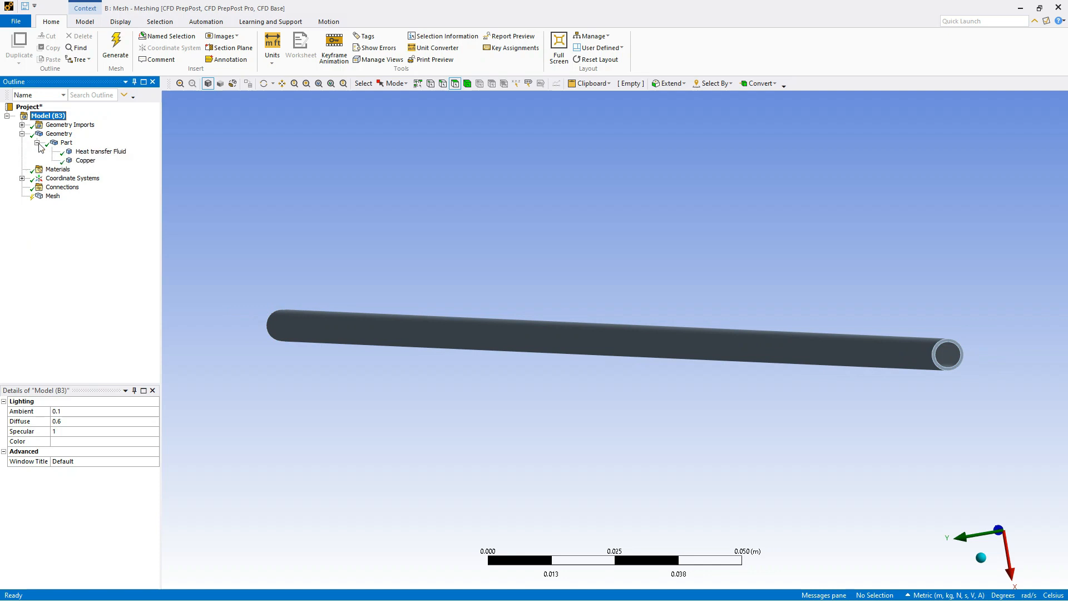
pyautogui.click(99, 154)
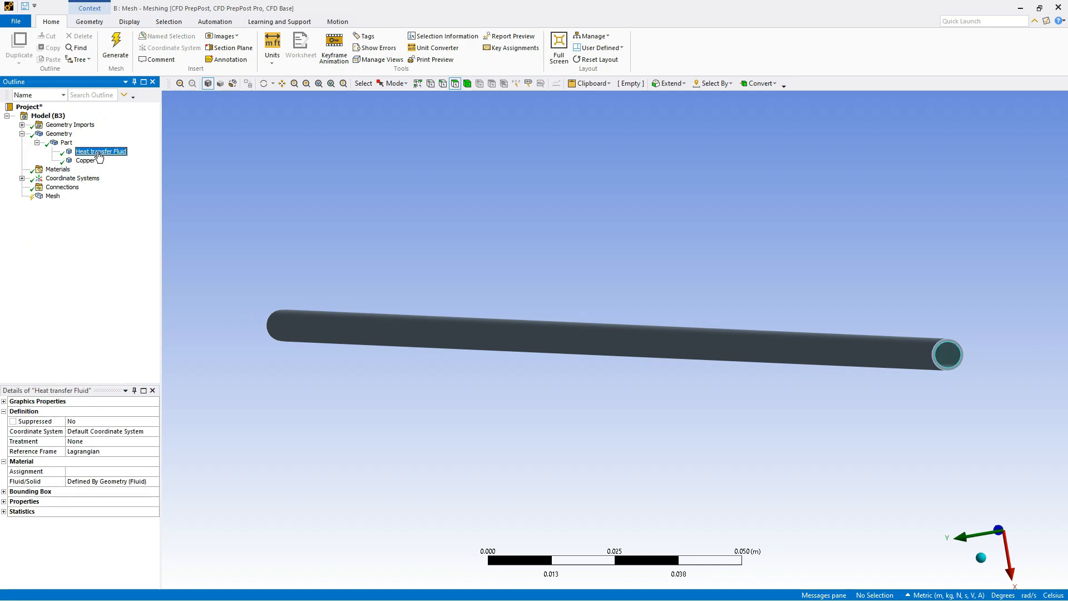
# Inspect the pipe's end up close and pick the annular end face of the copper wall
pyautogui.scroll(4, 956, 402)
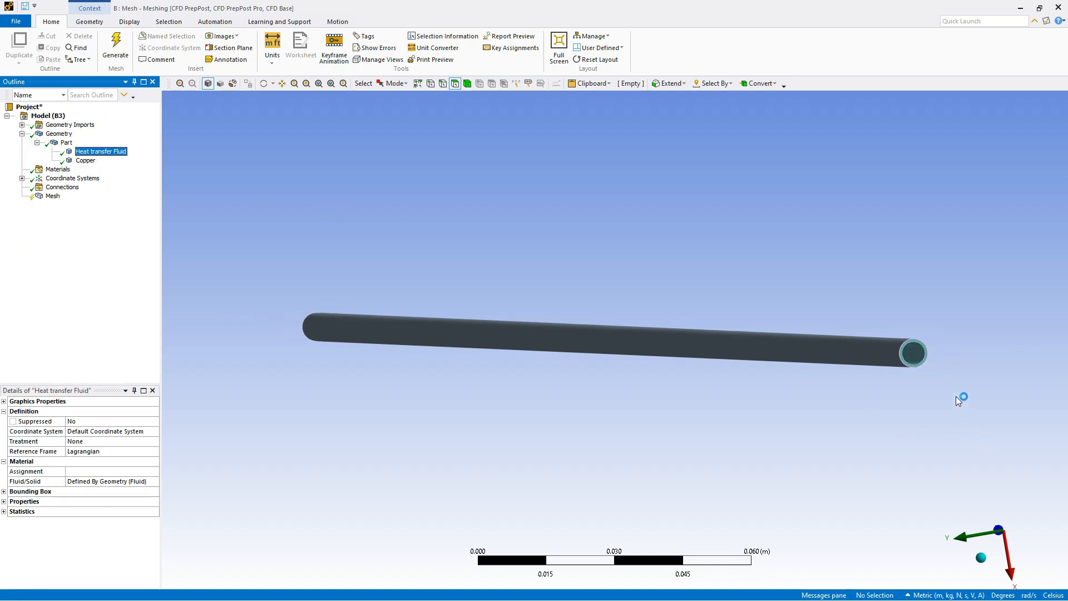
pyautogui.scroll(-3, 815, 376)
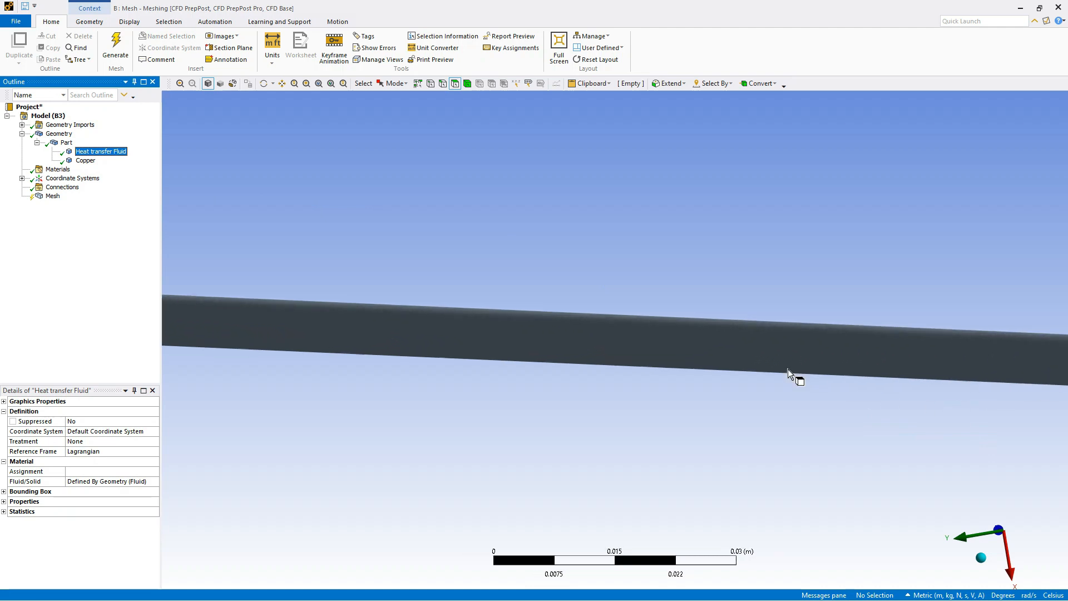
pyautogui.moveTo(980, 376)
pyautogui.mouseDown(button='middle')
pyautogui.moveTo(996, 374)
pyautogui.moveTo(973, 386)
pyautogui.moveTo(968, 372)
pyautogui.moveTo(982, 381)
pyautogui.mouseUp(button='middle')
pyautogui.scroll(5, 673, 321)
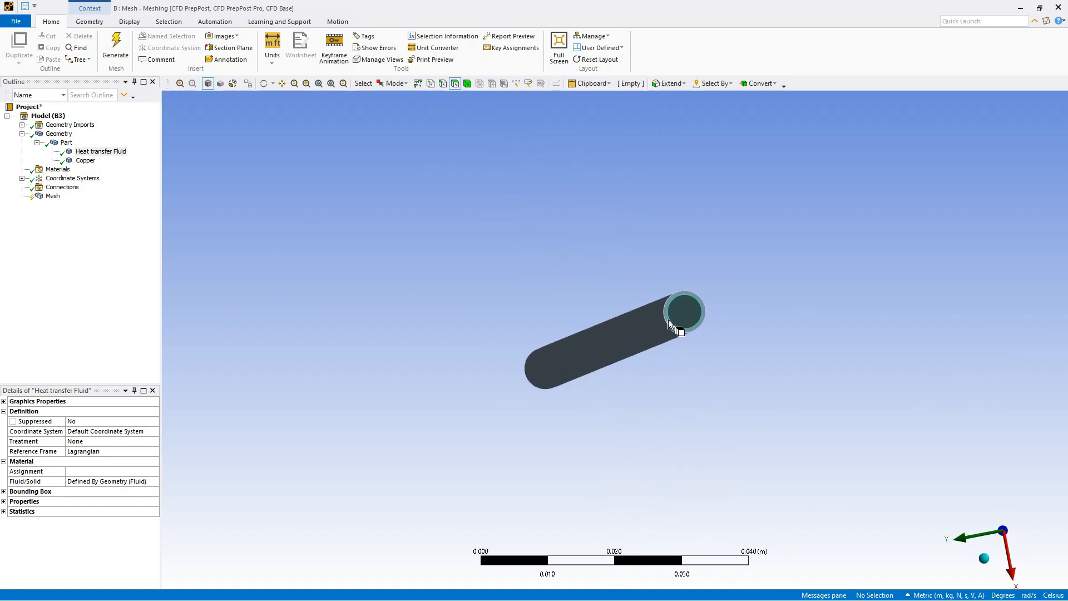
pyautogui.scroll(3, 843, 248)
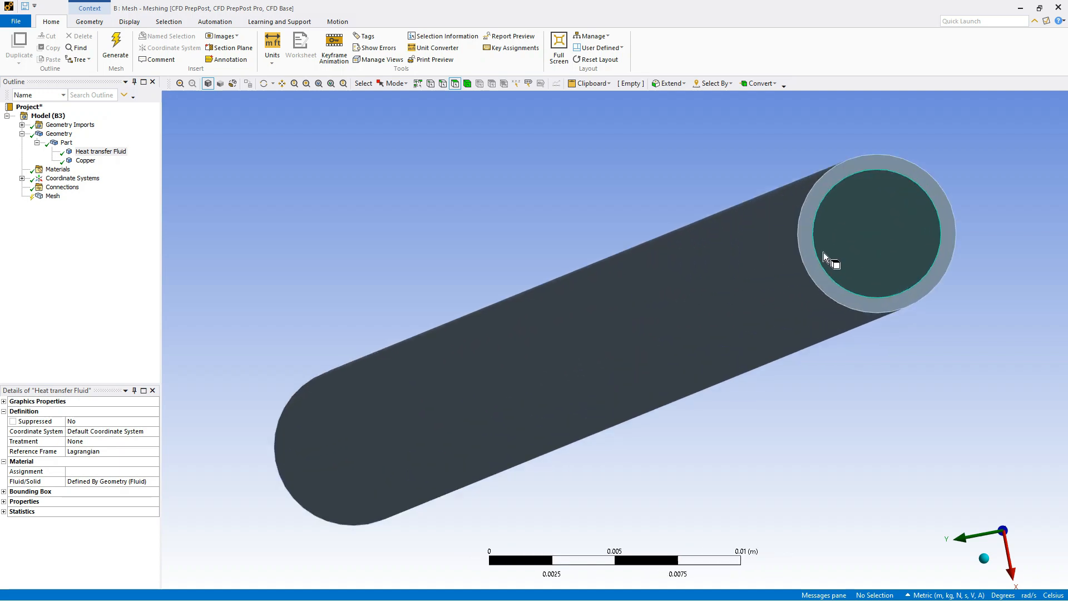
pyautogui.scroll(1, 886, 204)
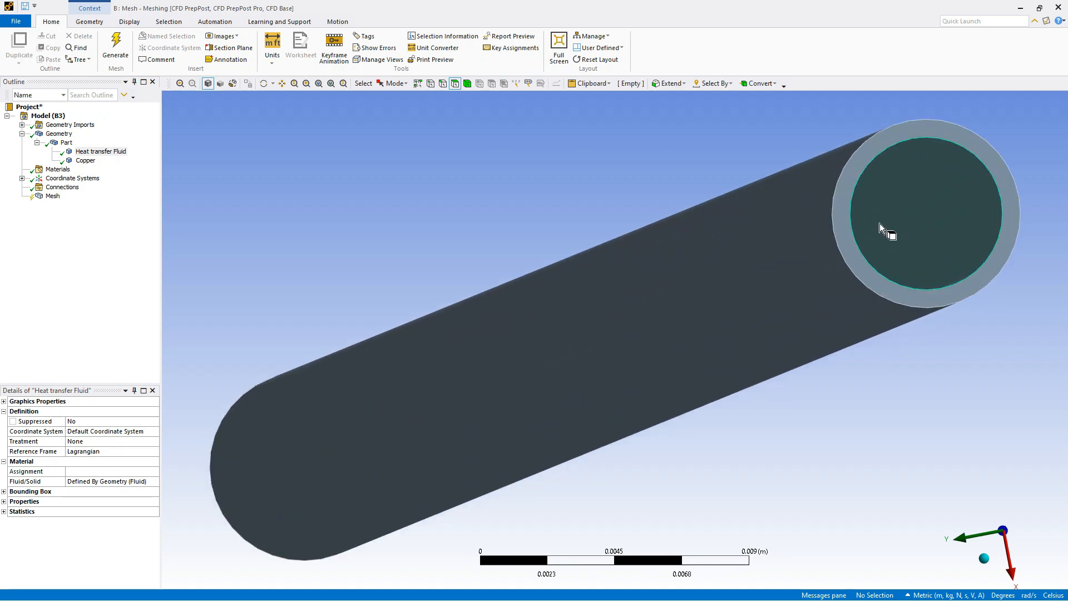
pyautogui.scroll(2, 892, 197)
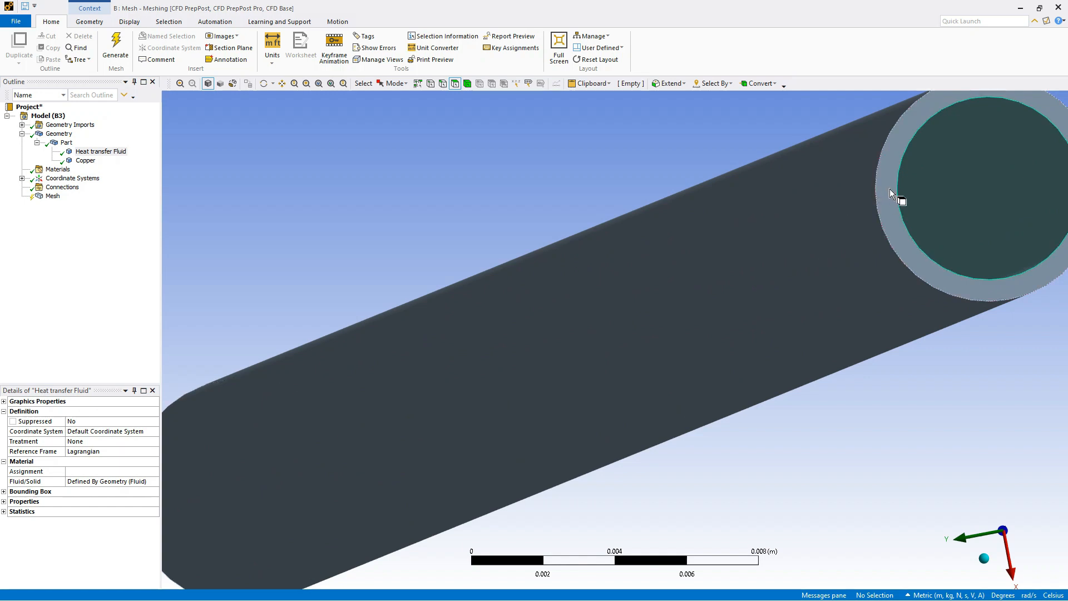
pyautogui.click(890, 190)
pyautogui.scroll(2, 862, 202)
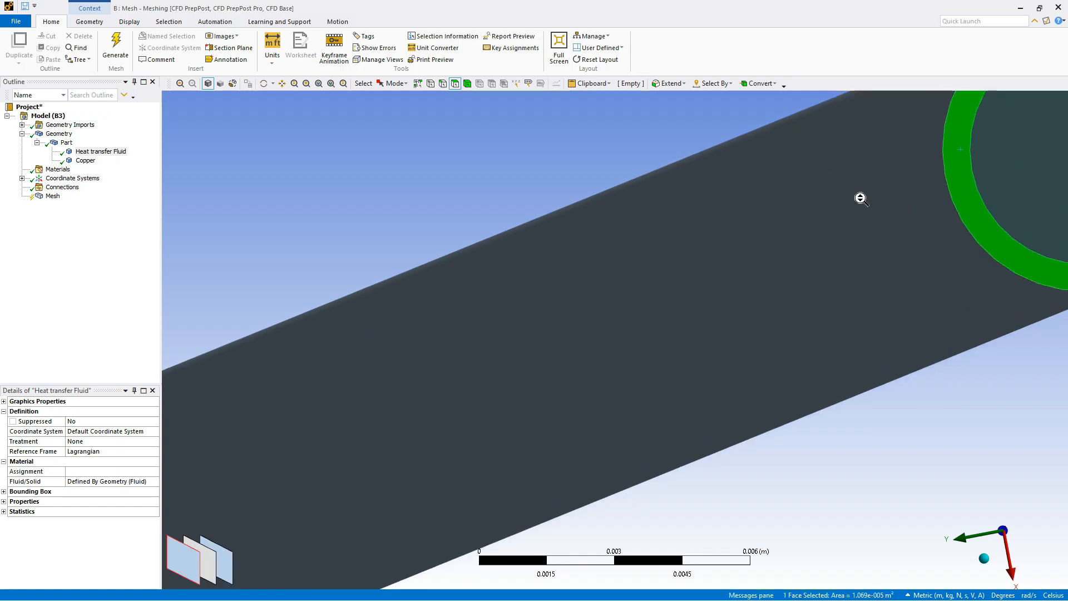
# Select the circular end face of the fluid core and create a named selection from it
pyautogui.scroll(-1, 861, 198)
pyautogui.click(977, 196)
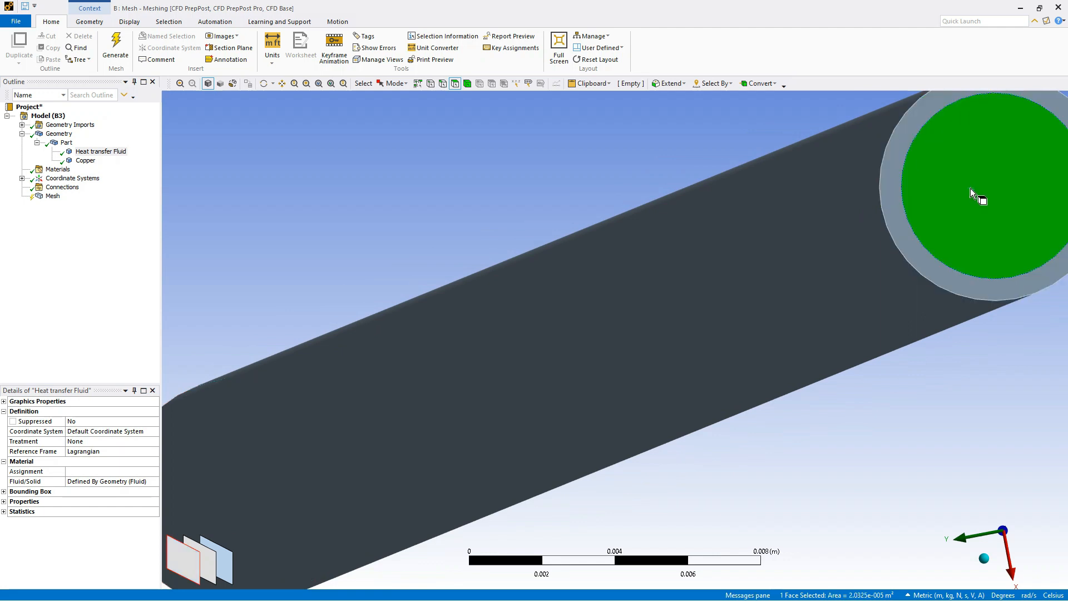
pyautogui.scroll(3, 826, 239)
pyautogui.scroll(-3, 830, 225)
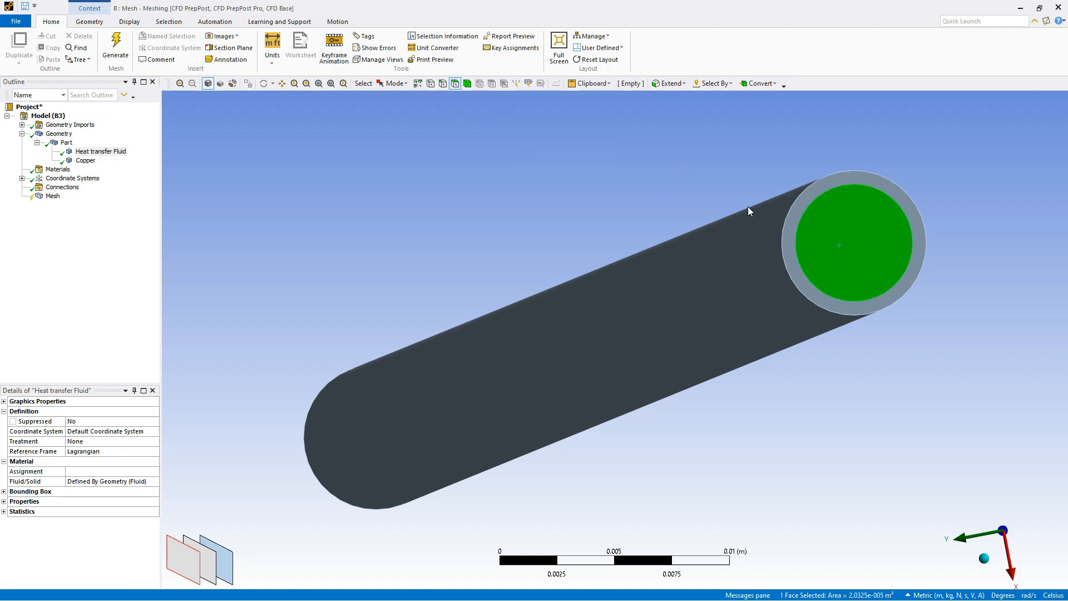
pyautogui.rightClick(846, 223)
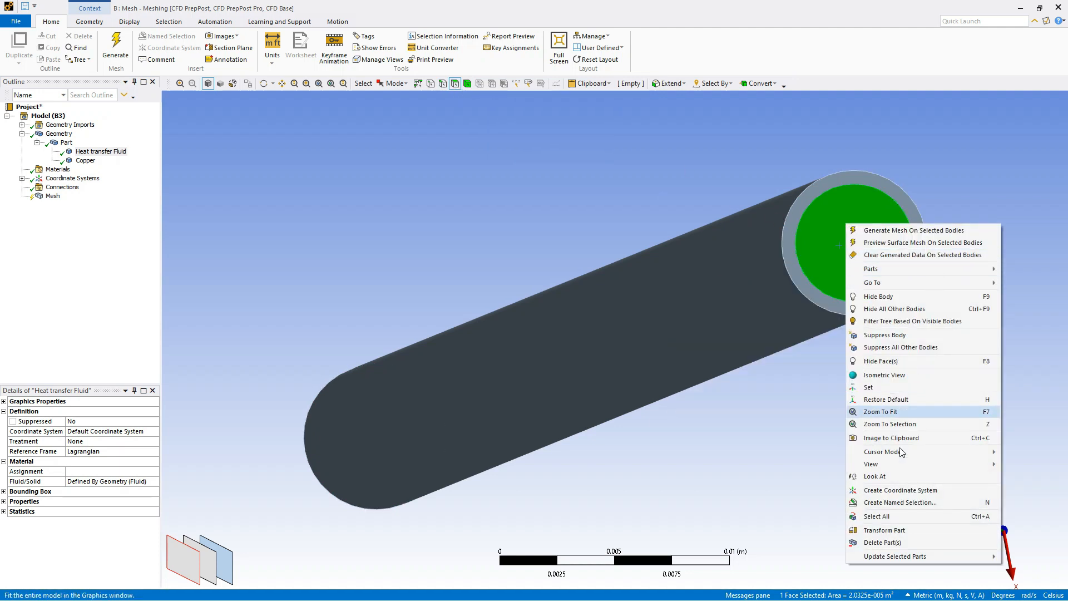
pyautogui.click(930, 503)
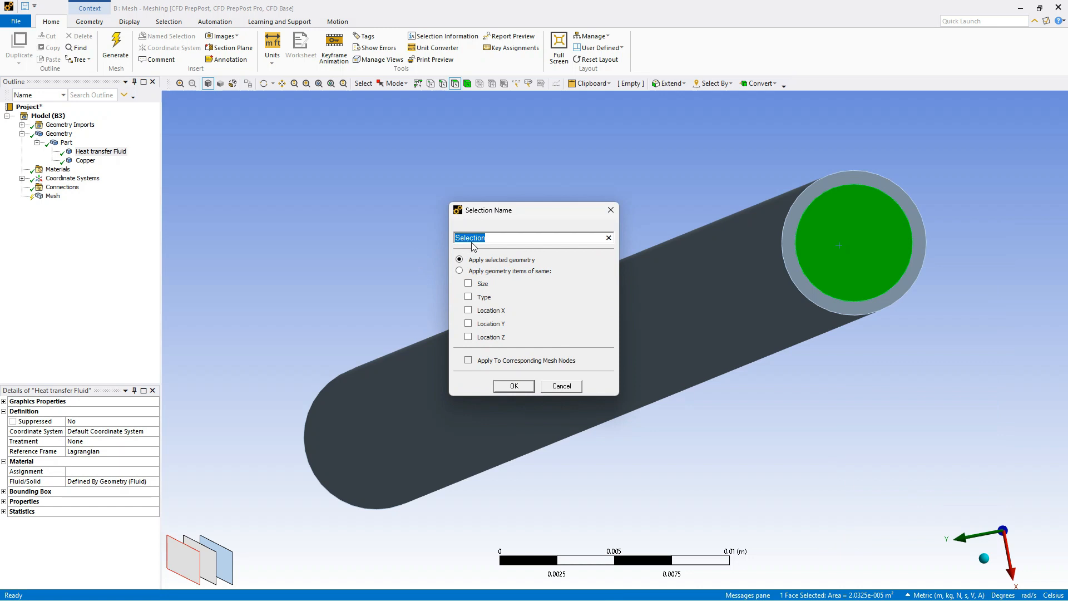
pyautogui.press('BackSpace')
pyautogui.click(524, 391)
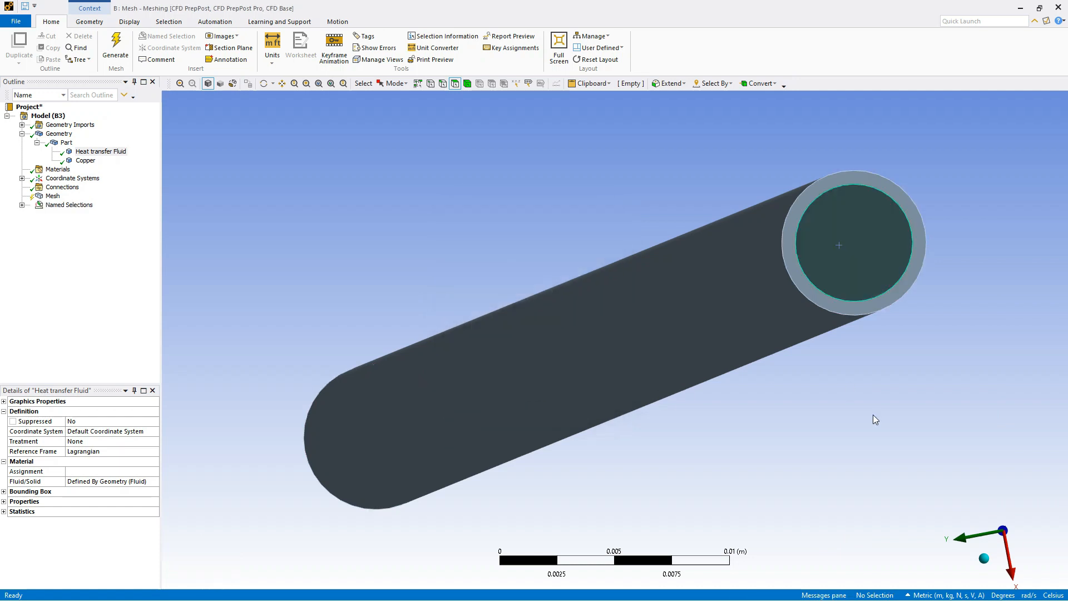
# Select the fluid core's circular face at the opposite end of the pipe and create a named selection from it
pyautogui.click(983, 559)
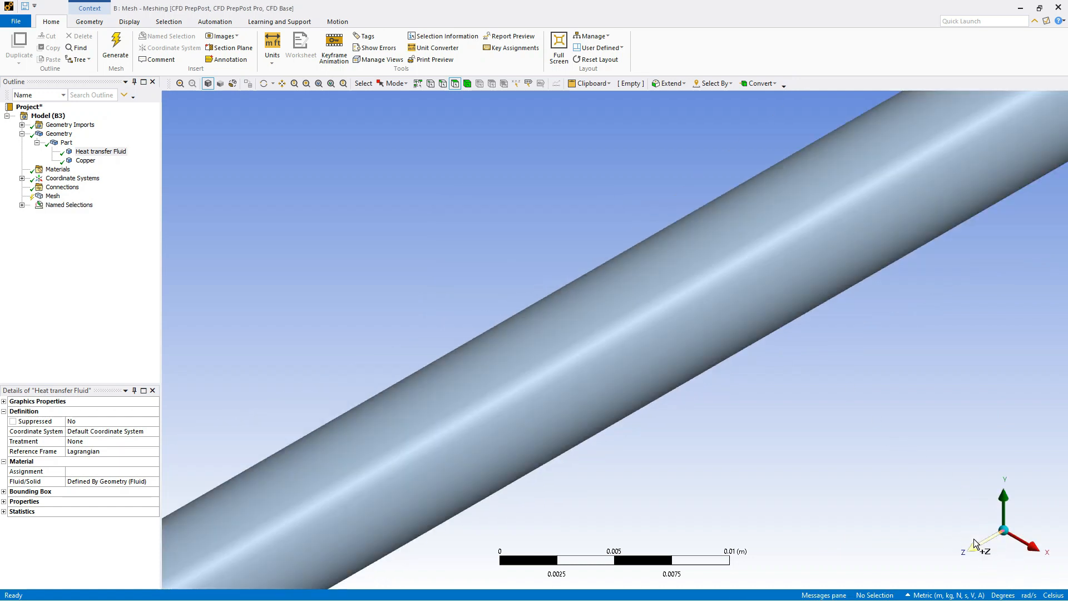
pyautogui.scroll(3, 913, 364)
pyautogui.scroll(-5, 918, 358)
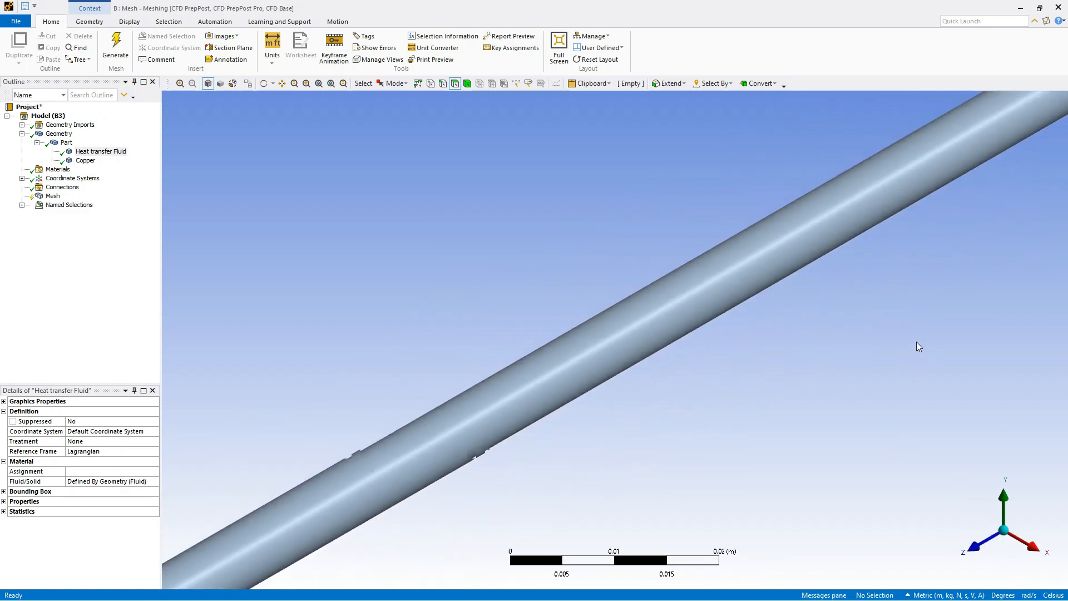
pyautogui.scroll(-4, 920, 340)
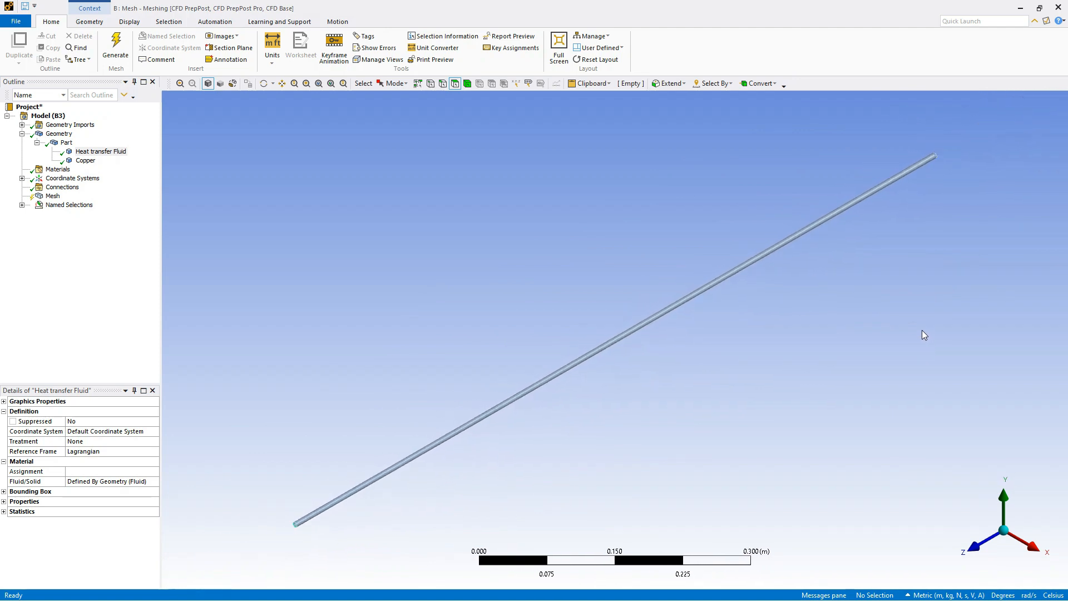
pyautogui.moveTo(461, 417); pyautogui.dragTo(543, 384, button='middle')
pyautogui.scroll(-2, 562, 341)
pyautogui.scroll(9, 508, 365)
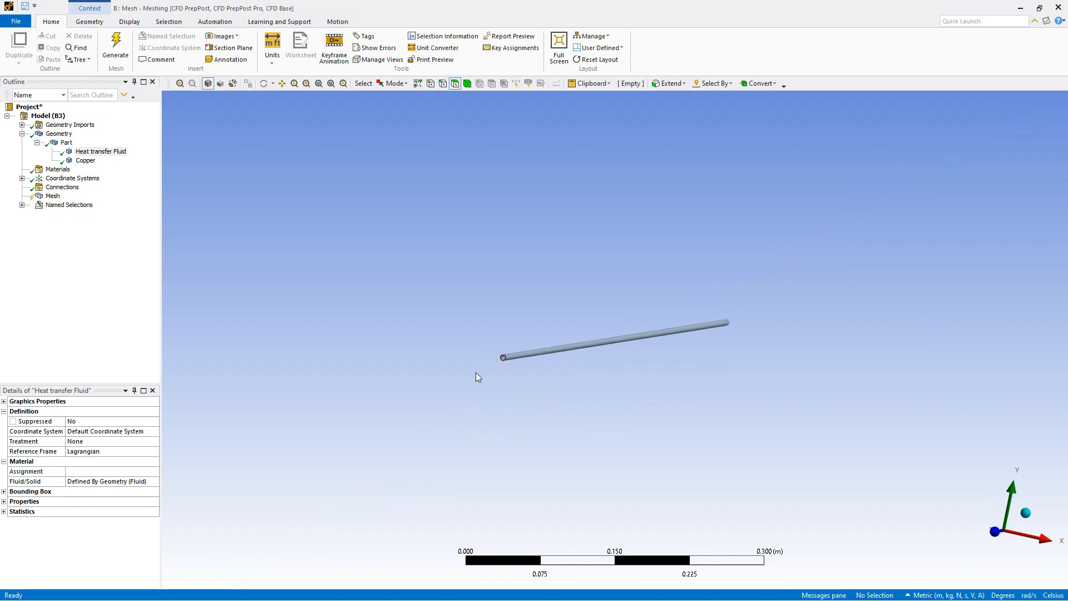
pyautogui.moveTo(300, 375); pyautogui.dragTo(319, 321, button='middle')
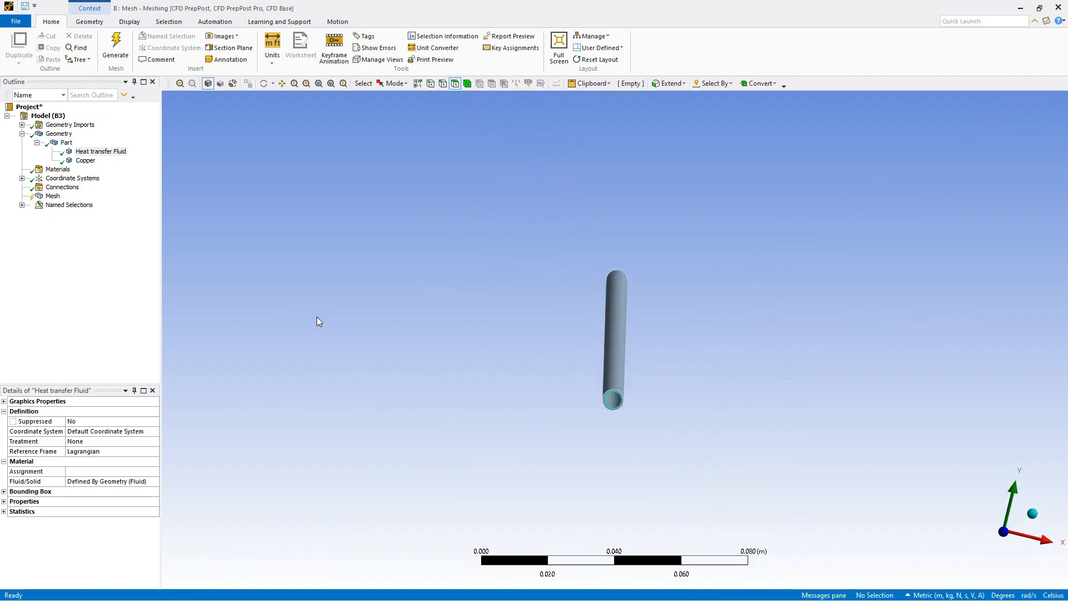
pyautogui.scroll(5, 621, 397)
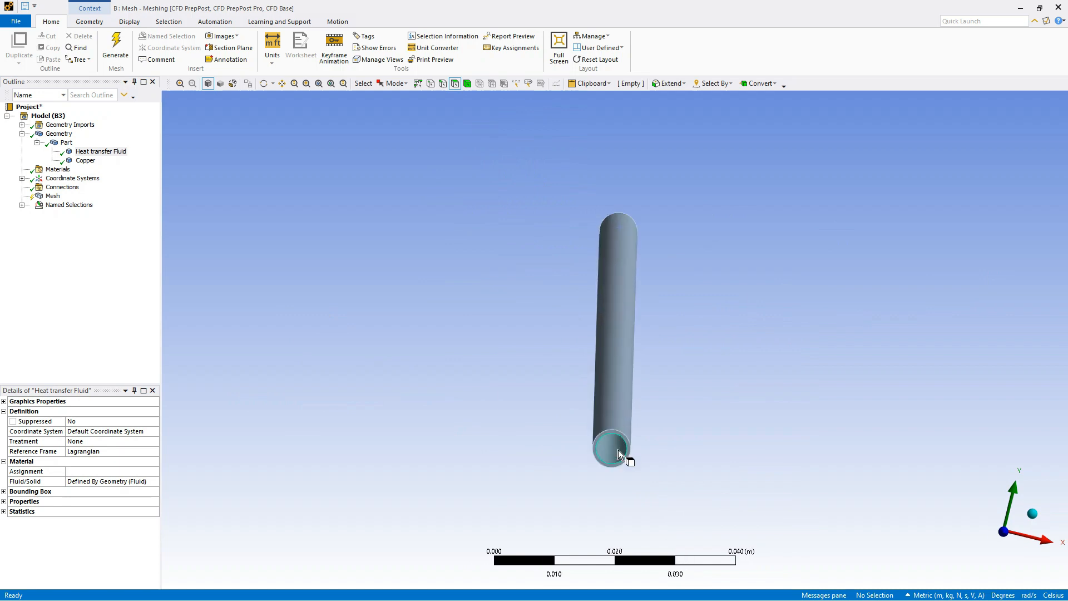
pyautogui.moveTo(608, 471)
pyautogui.mouseDown(button='middle')
pyautogui.moveTo(604, 459)
pyautogui.moveTo(605, 481)
pyautogui.mouseUp(button='middle')
pyautogui.scroll(1, 605, 480)
pyautogui.click(599, 485)
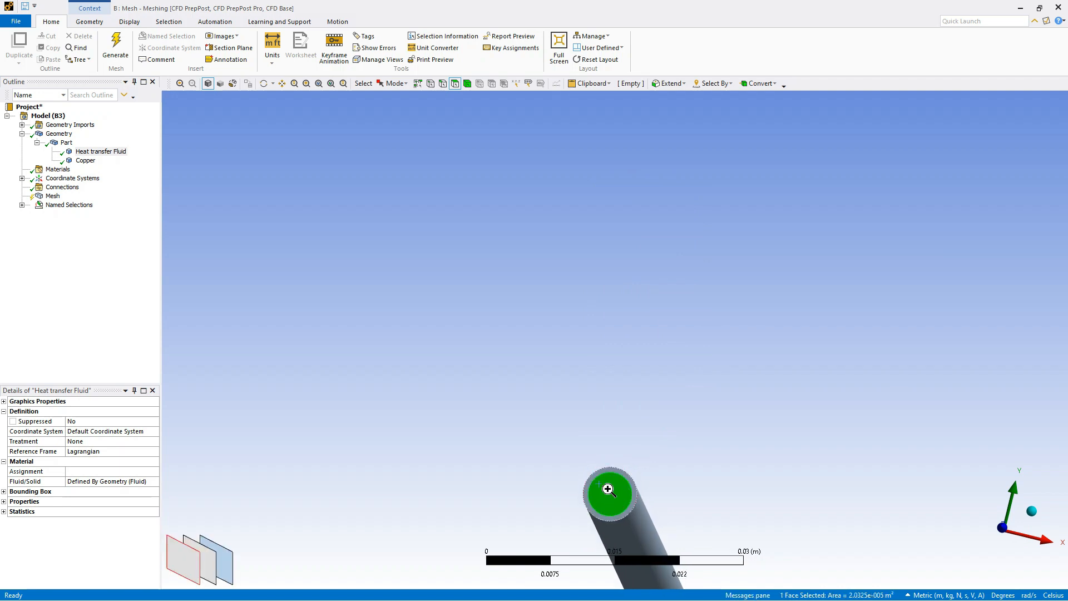
pyautogui.rightClick(607, 488)
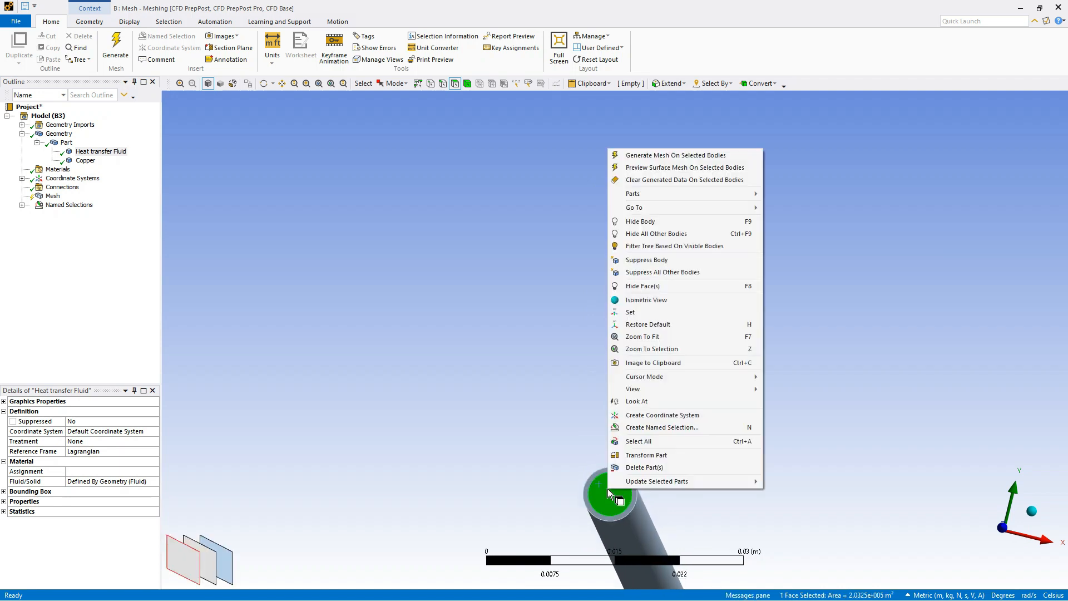
pyautogui.click(671, 428)
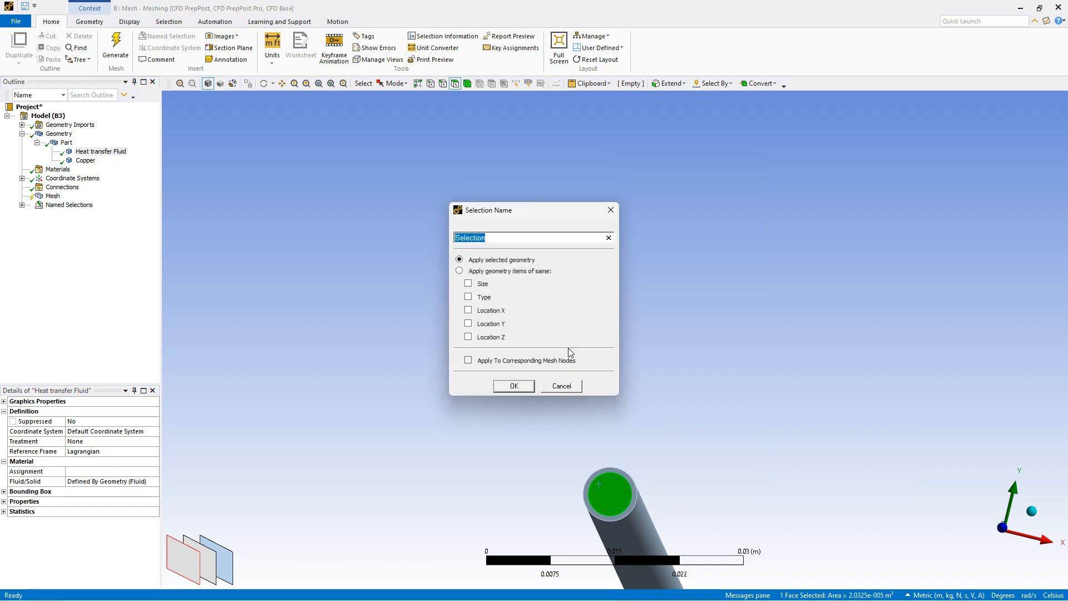
pyautogui.write('Outlet')
pyautogui.click(511, 386)
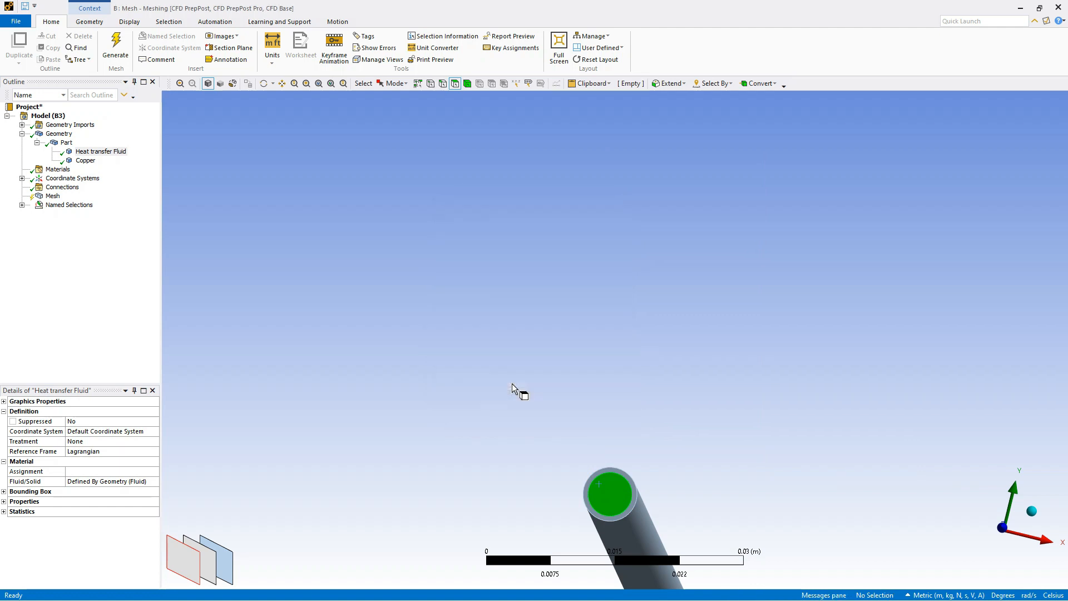
# Select the pipe's outer cylindrical face and create the named selection "Outer Surface" from it
pyautogui.click(1032, 510)
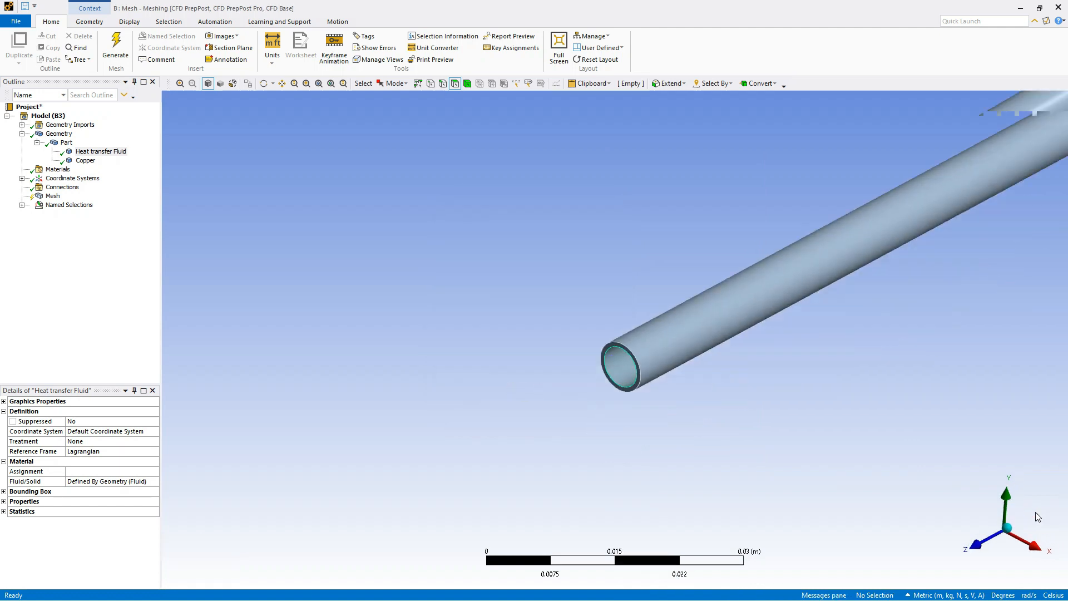
pyautogui.scroll(-9, 580, 433)
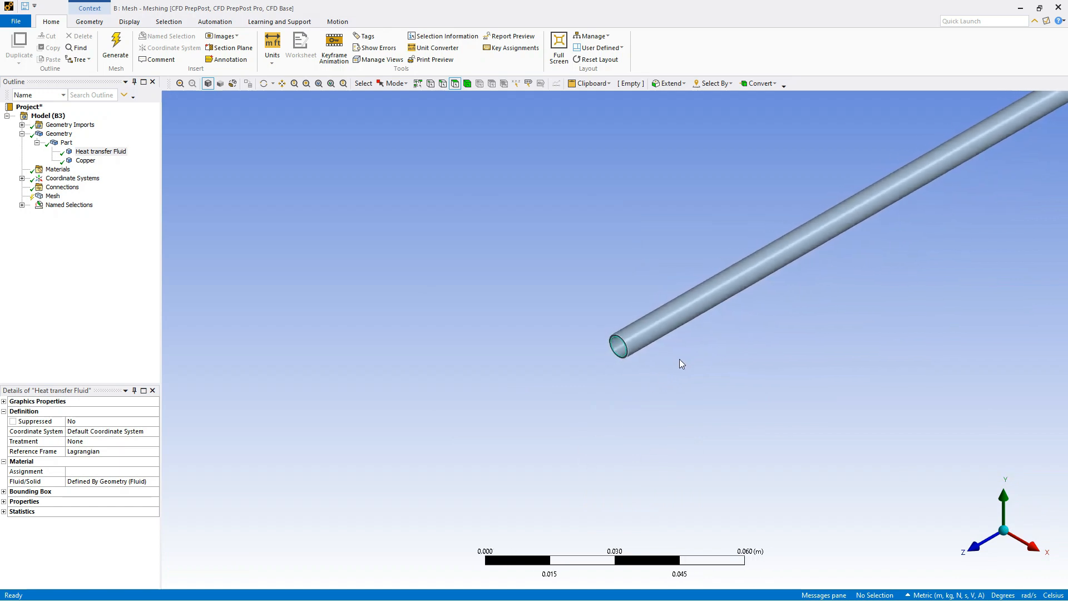
pyautogui.keyDown('ctrl'); pyautogui.moveTo(859, 293); pyautogui.dragTo(453, 493, button='middle'); pyautogui.keyUp('ctrl')
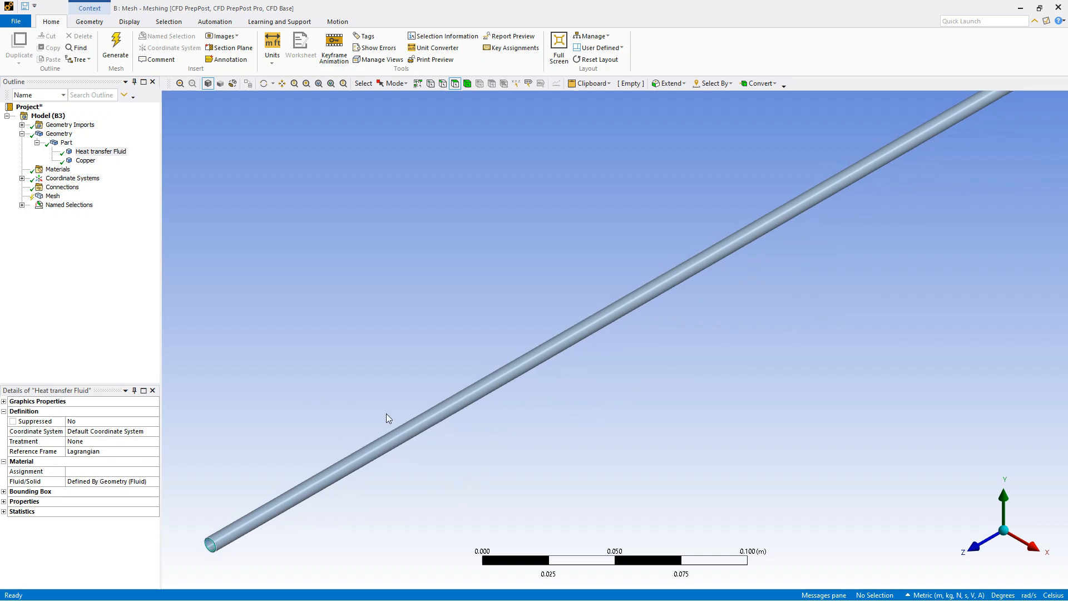
pyautogui.click(568, 342)
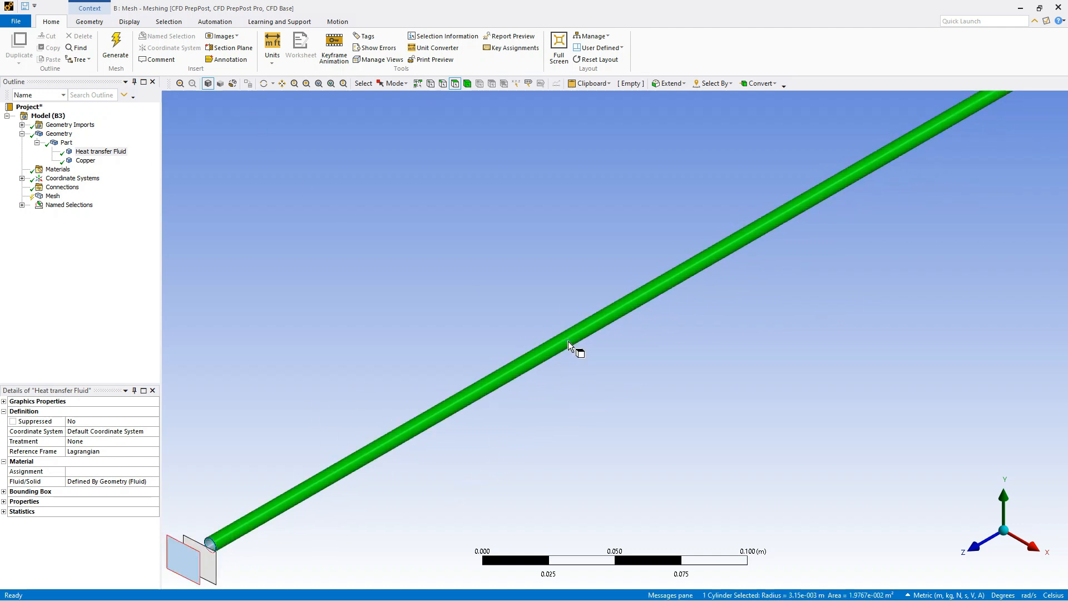
pyautogui.rightClick(535, 359)
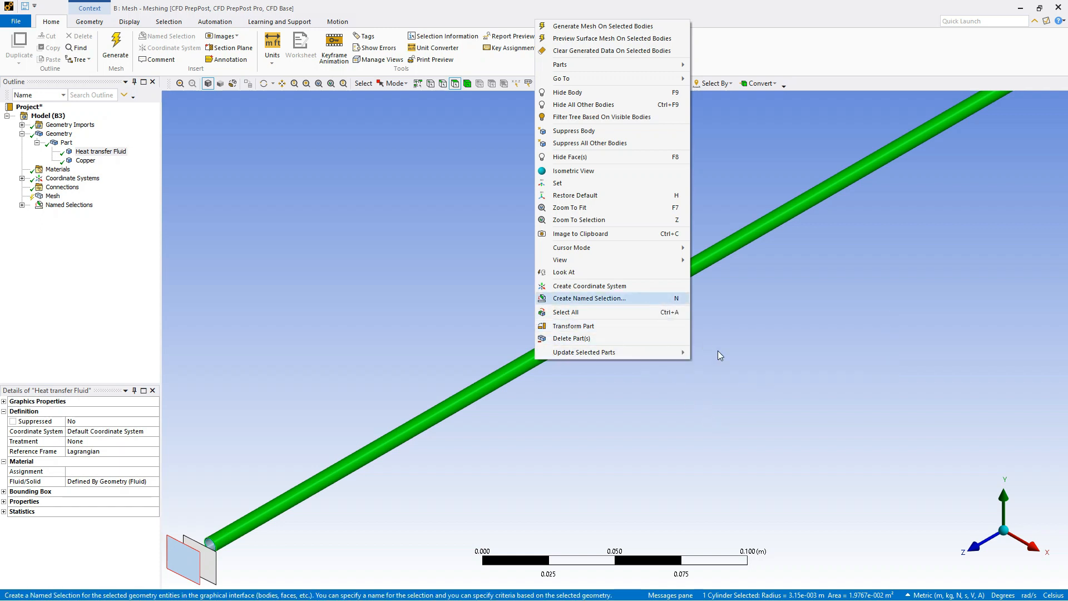
pyautogui.click(643, 298)
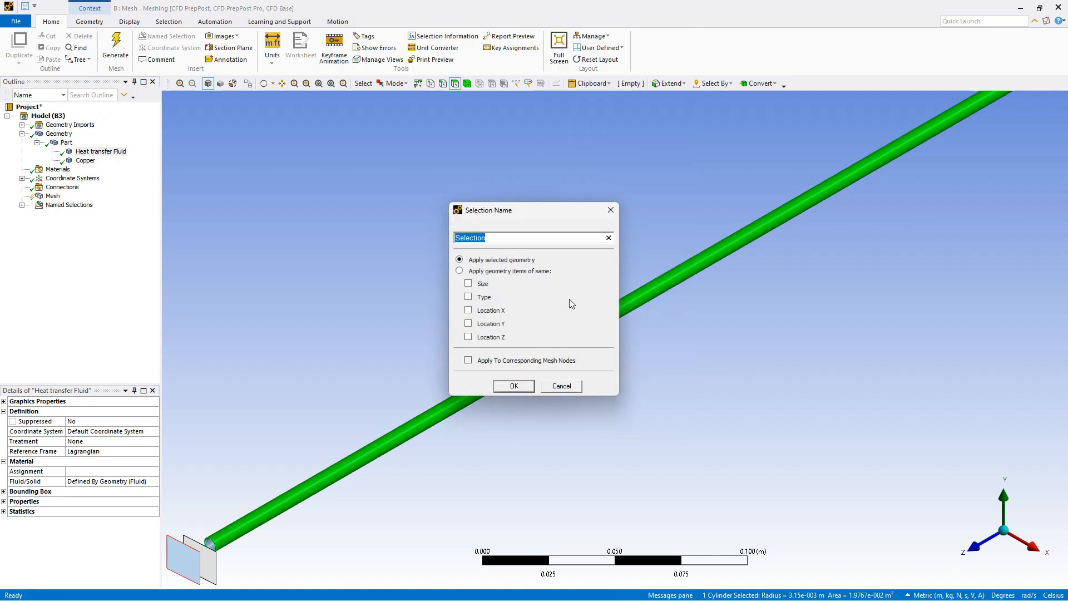
pyautogui.write('Outer Surfac')
pyautogui.click(513, 386)
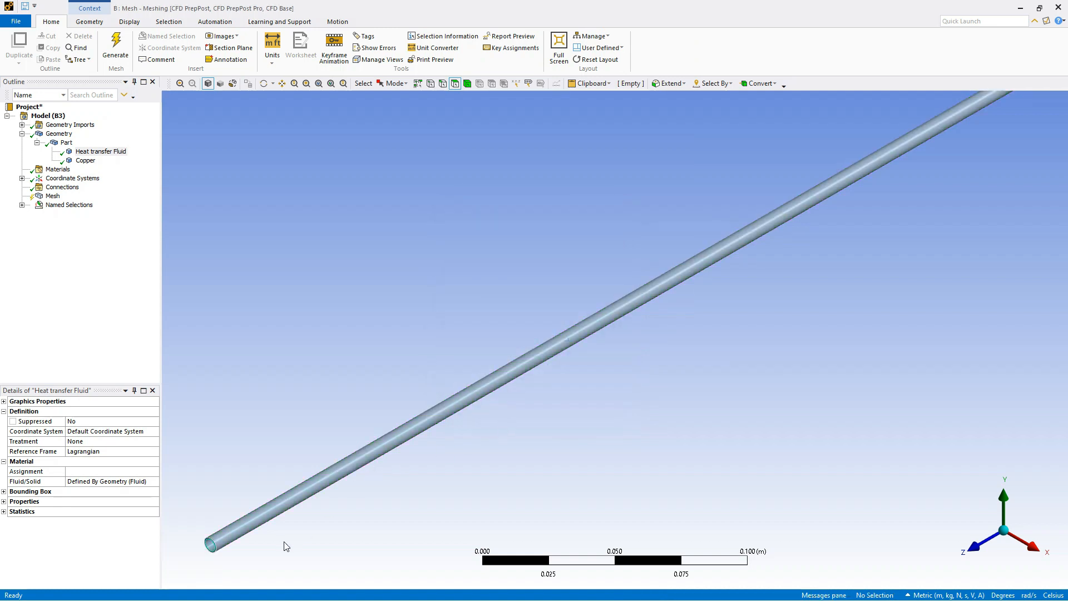
# Bring the pipe's end into close view and pick the annular end face of the copper wall
pyautogui.scroll(-3, 194, 575)
pyautogui.scroll(2, 283, 522)
pyautogui.moveTo(261, 534); pyautogui.dragTo(312, 511, button='middle')
pyautogui.scroll(1, 312, 510)
pyautogui.scroll(-3, 573, 292)
pyautogui.scroll(5, 578, 289)
pyautogui.moveTo(452, 195); pyautogui.dragTo(514, 236, button='middle')
pyautogui.scroll(4, 748, 326)
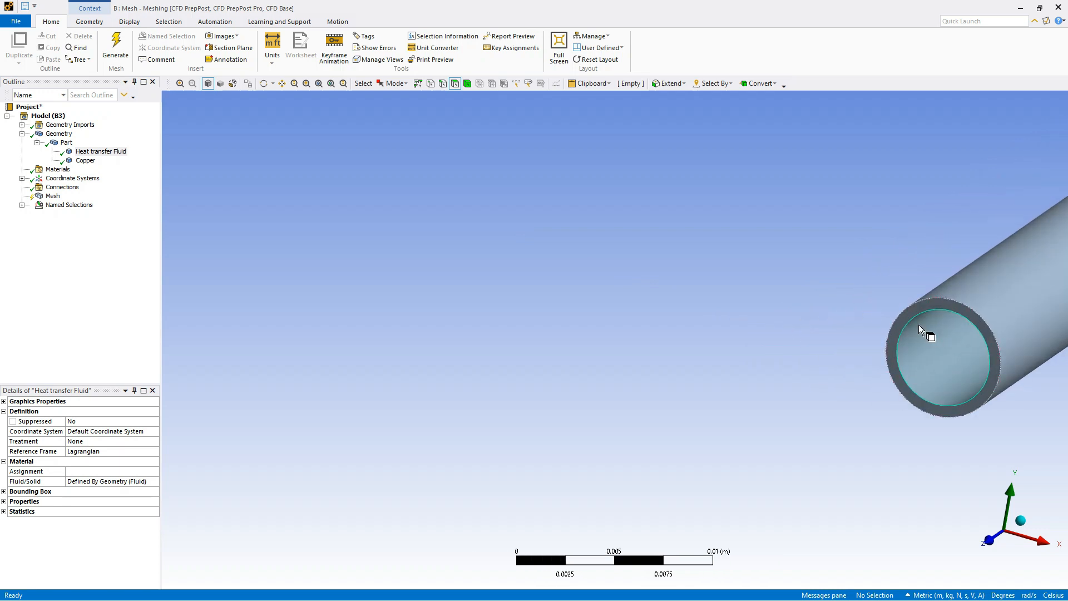
pyautogui.scroll(1, 905, 312)
pyautogui.click(992, 315)
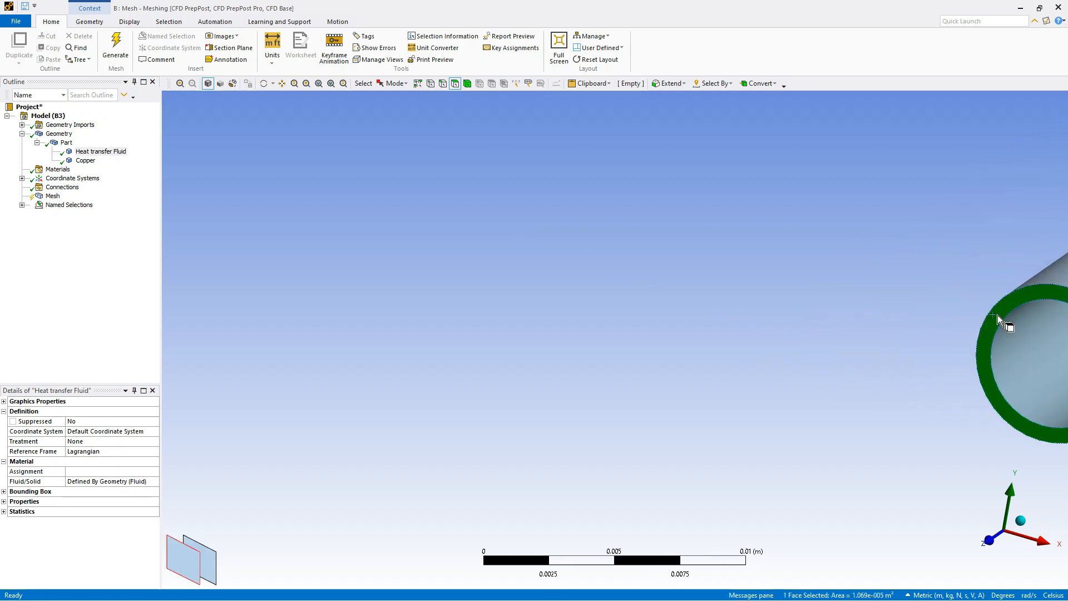
pyautogui.scroll(-2, 594, 194)
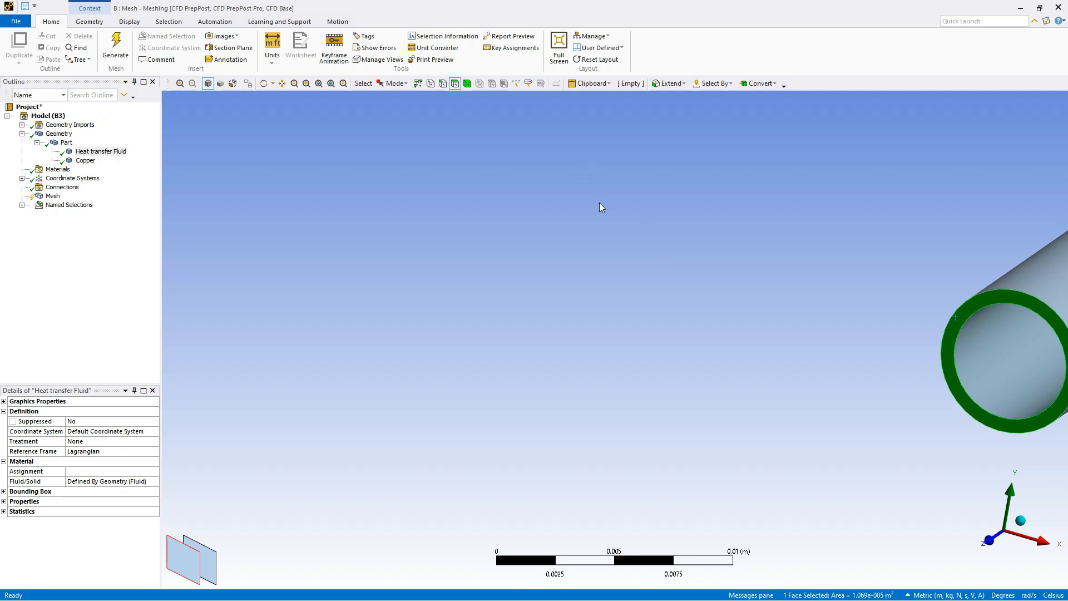
pyautogui.click(467, 83)
pyautogui.click(952, 329)
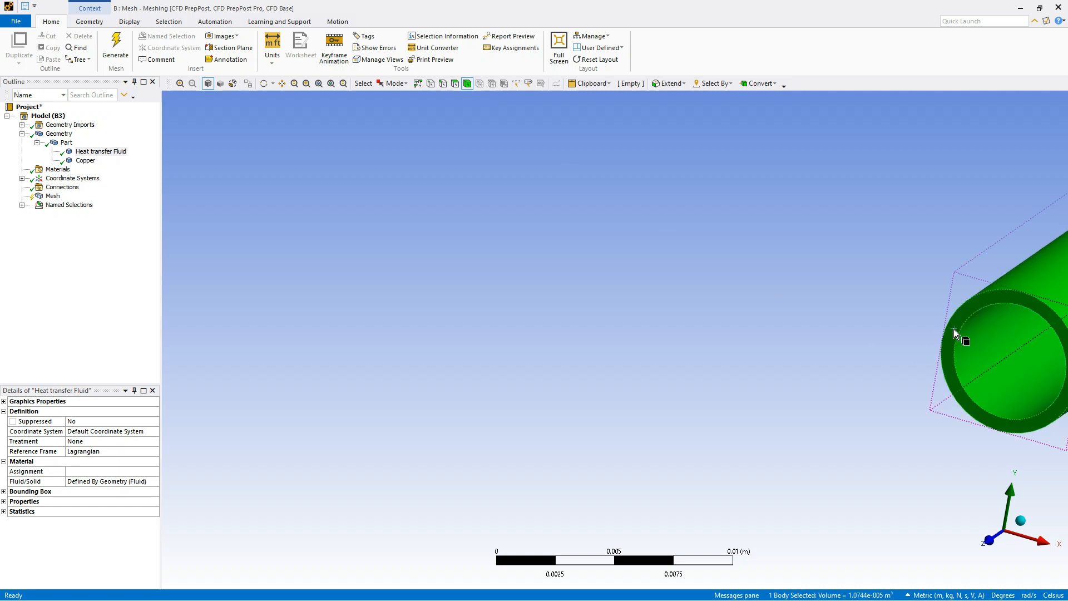
pyautogui.click(455, 83)
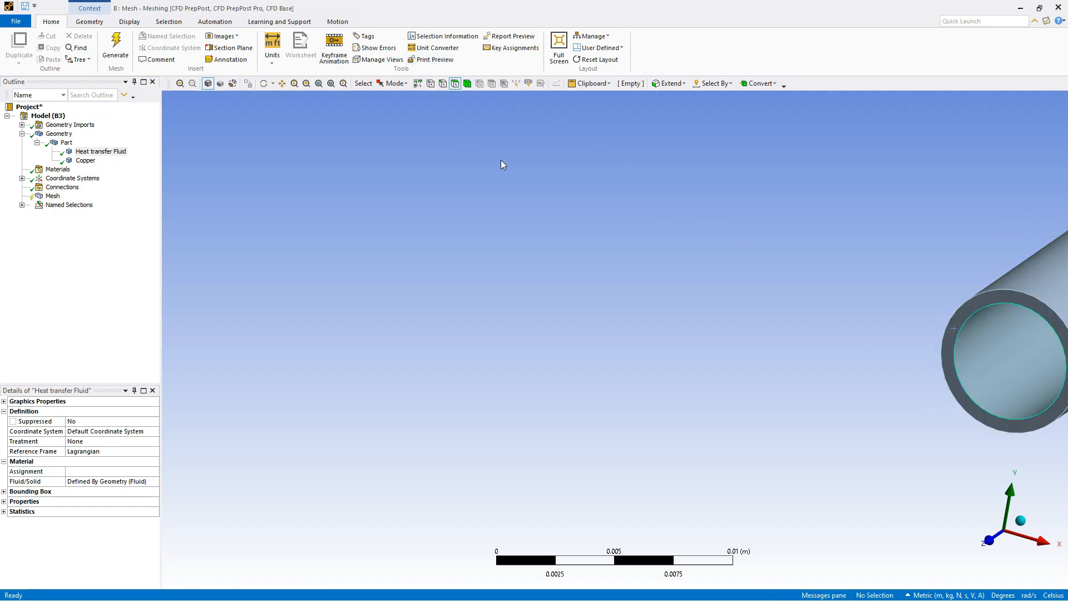
# Select the copper wall's annular end face and create the named selection "Tube wall" from it
pyautogui.click(949, 335)
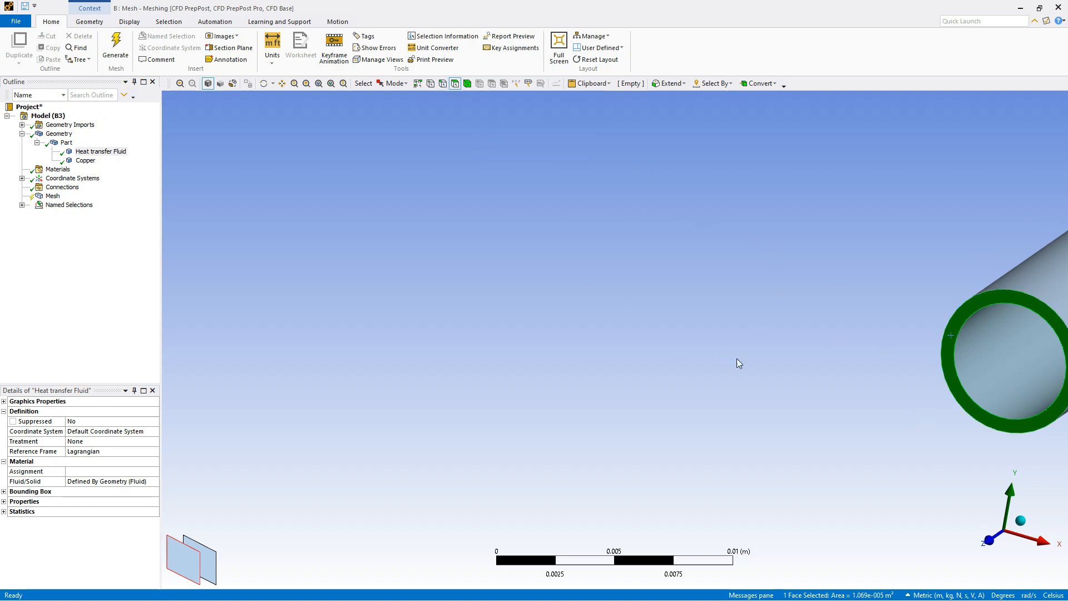
pyautogui.rightClick(951, 338)
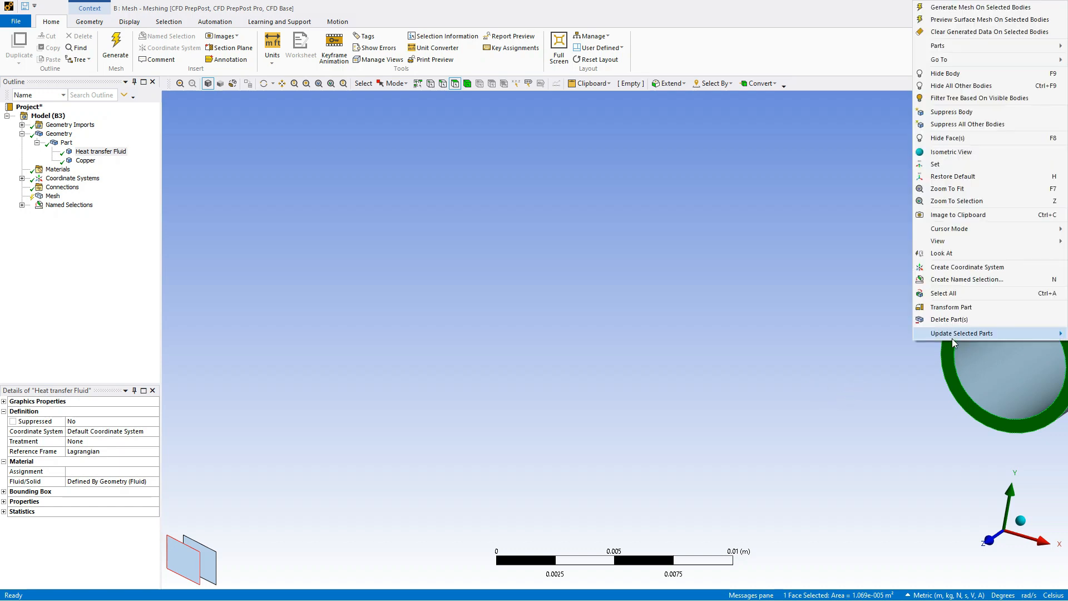
pyautogui.click(966, 280)
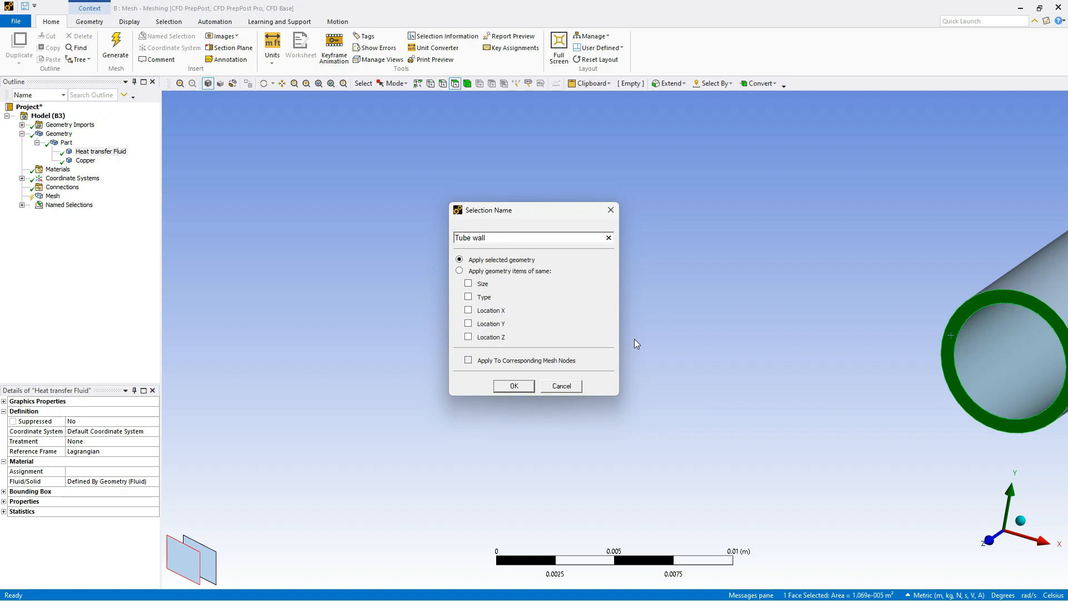
pyautogui.click(514, 386)
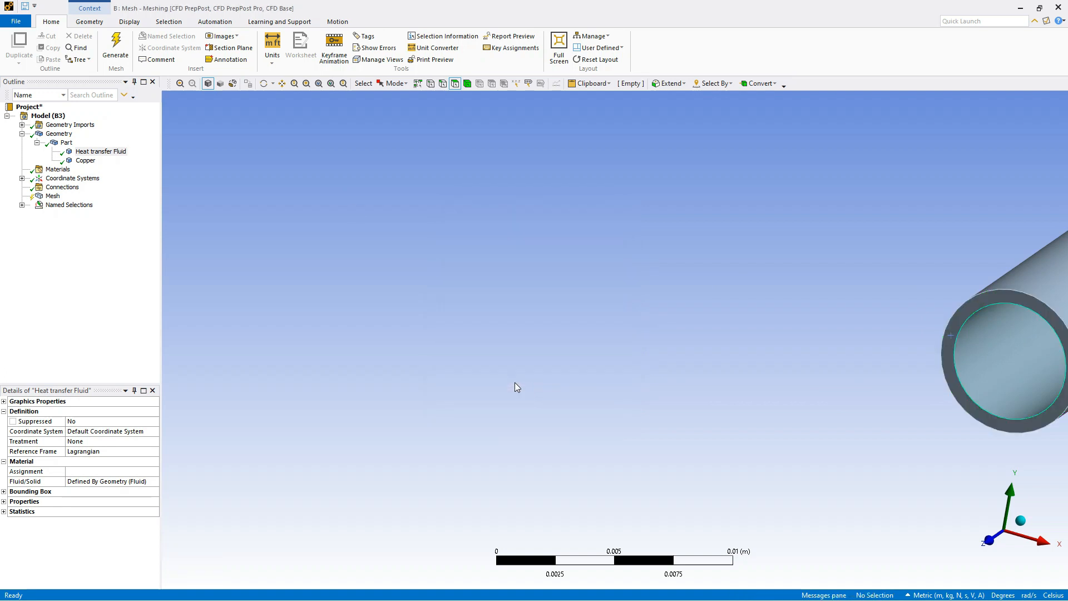
# Restore the isometric view of the full pipe and insert a Sizing control under Mesh
pyautogui.click(1025, 523)
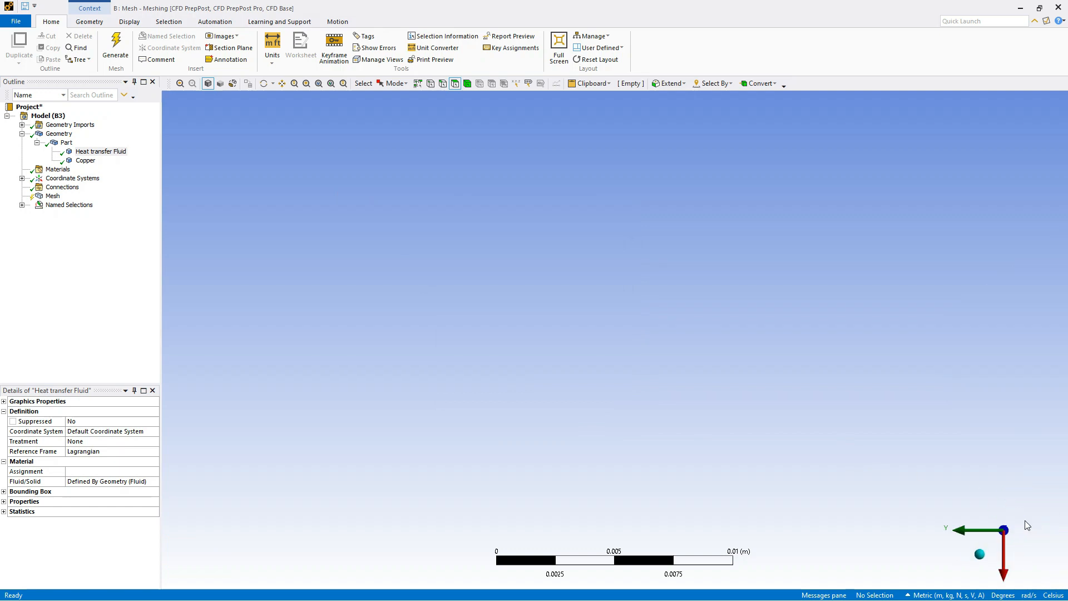
pyautogui.click(985, 552)
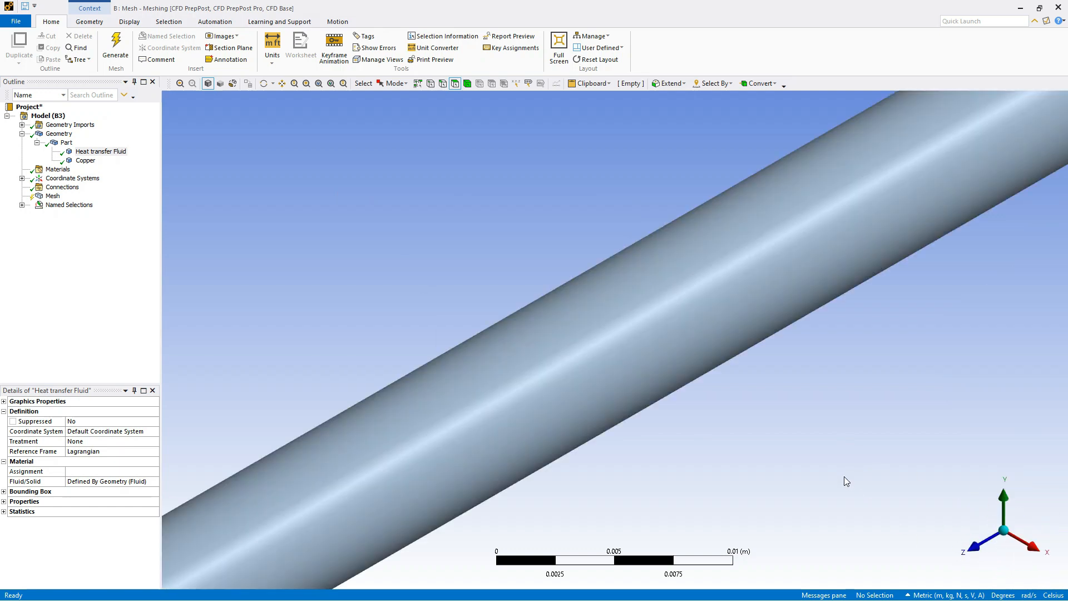
pyautogui.scroll(-10, 857, 423)
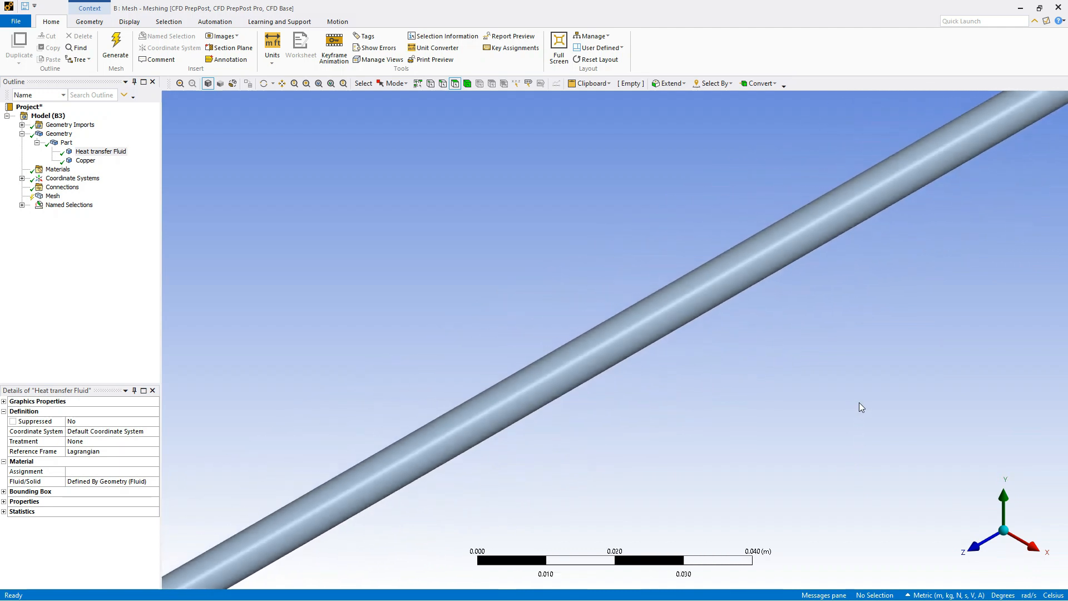
pyautogui.scroll(-5, 861, 402)
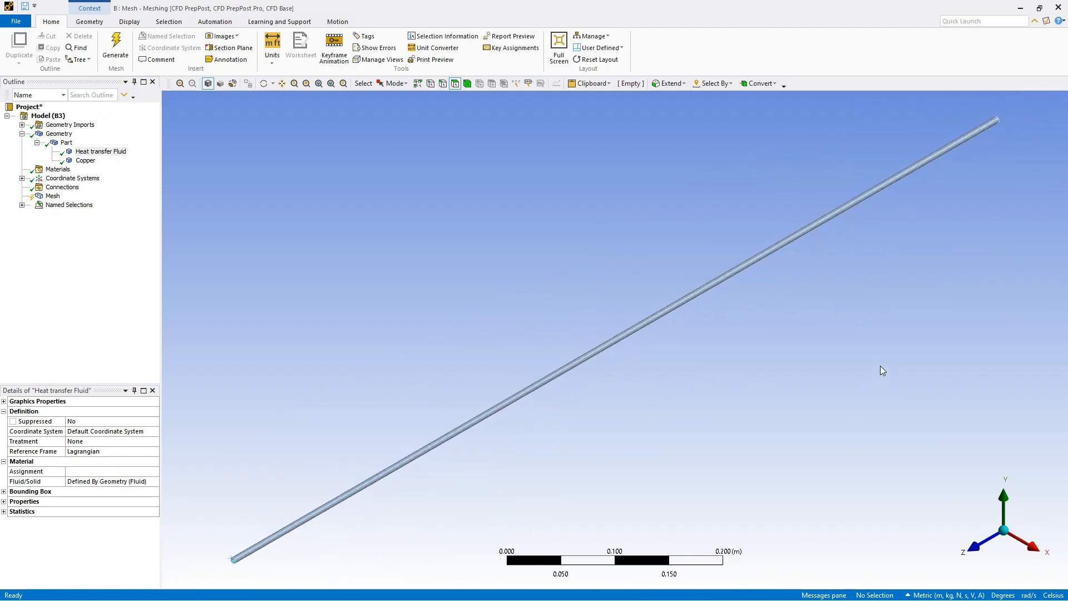
pyautogui.scroll(1, 881, 369)
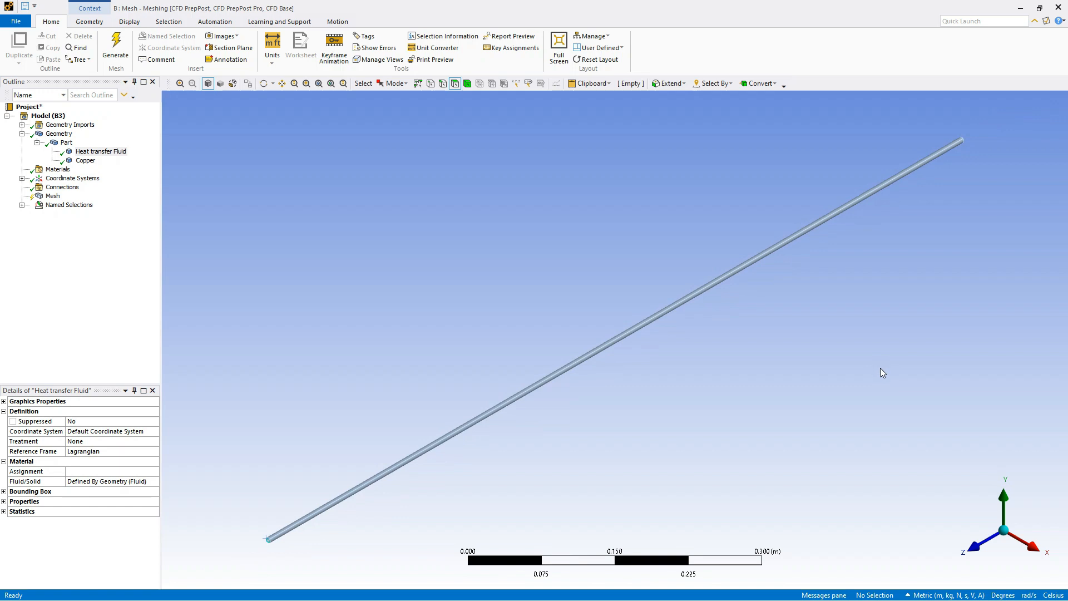
pyautogui.rightClick(51, 199)
pyautogui.moveTo(103, 205)
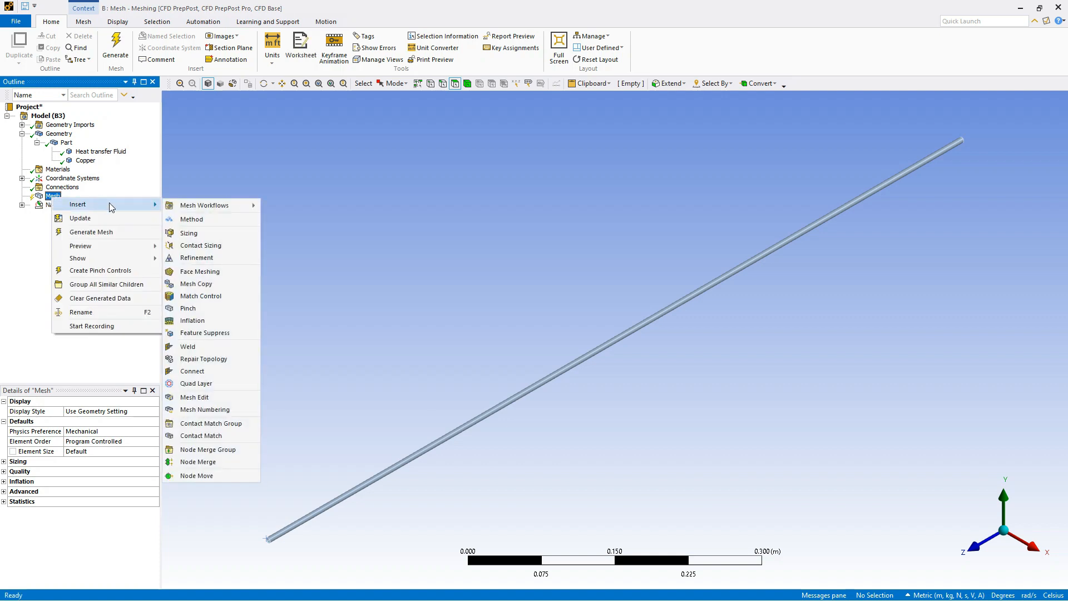
pyautogui.click(205, 233)
# Select the outer and inner circular edges of the copper wall at one end of the pipe for the Sizing control
pyautogui.scroll(-3, 272, 548)
pyautogui.scroll(1, 305, 530)
pyautogui.scroll(-2, 308, 528)
pyautogui.scroll(3, 312, 528)
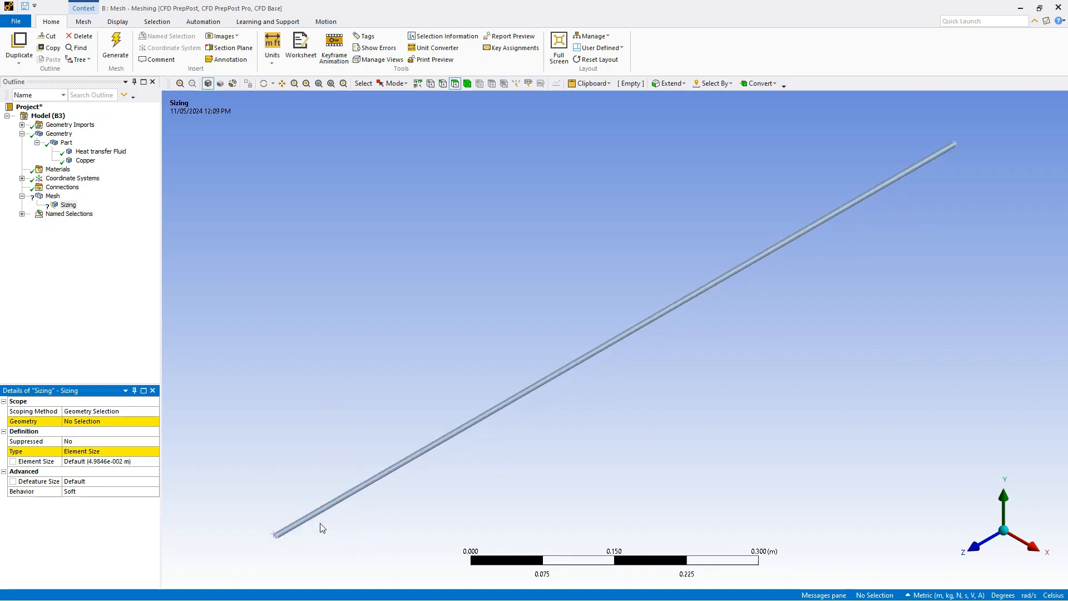
pyautogui.moveTo(320, 524); pyautogui.dragTo(441, 476, button='middle')
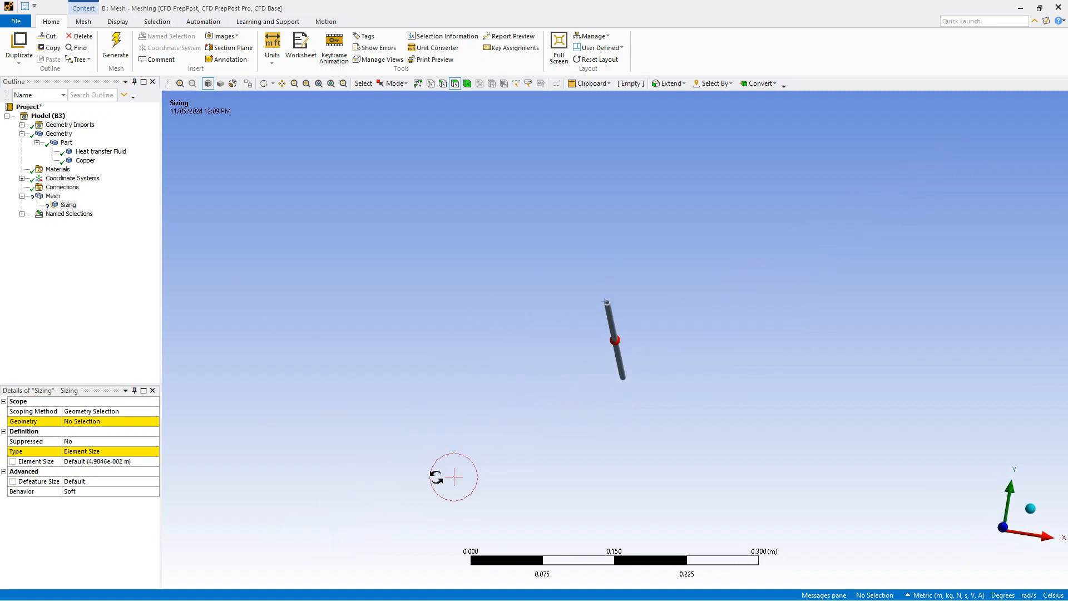
pyautogui.scroll(5, 608, 291)
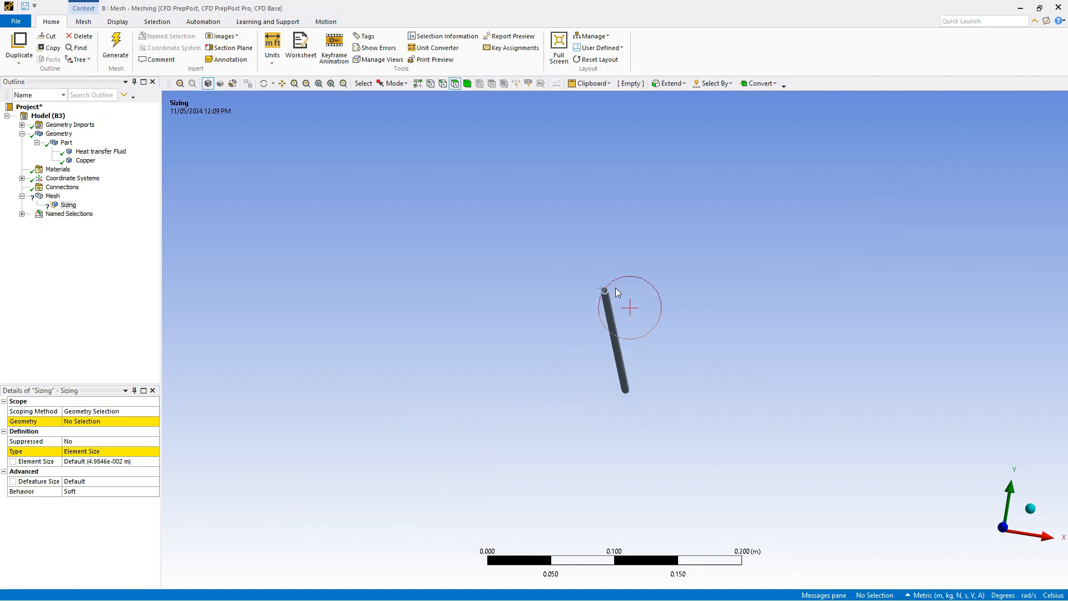
pyautogui.scroll(6, 607, 282)
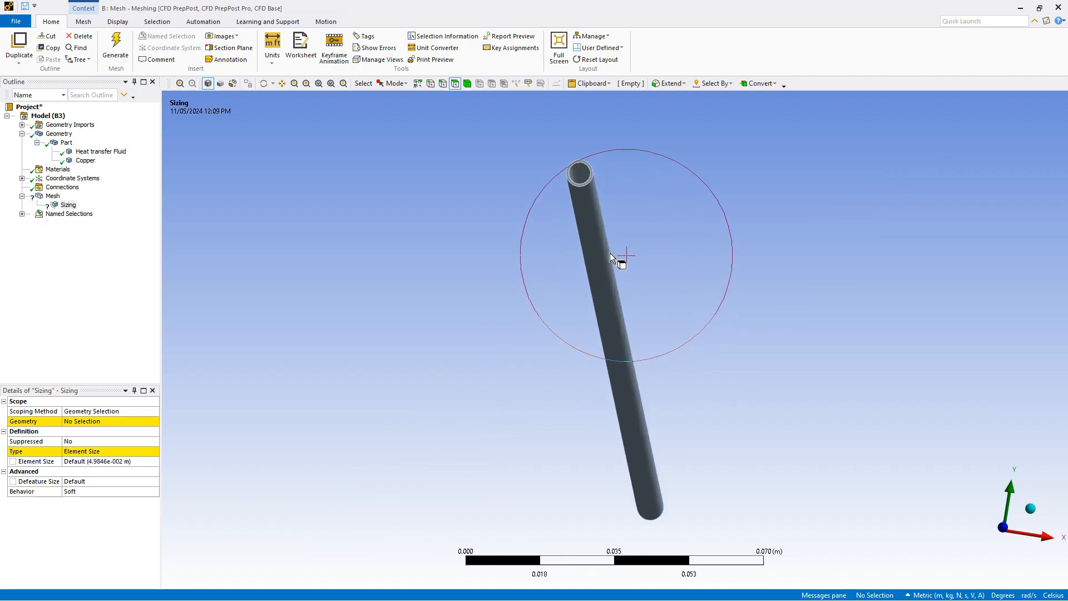
pyautogui.moveTo(612, 255)
pyautogui.mouseDown(button='middle')
pyautogui.moveTo(615, 246)
pyautogui.moveTo(624, 262)
pyautogui.moveTo(626, 252)
pyautogui.moveTo(617, 256)
pyautogui.moveTo(630, 249)
pyautogui.moveTo(611, 257)
pyautogui.mouseUp(button='middle')
pyautogui.scroll(5, 611, 257)
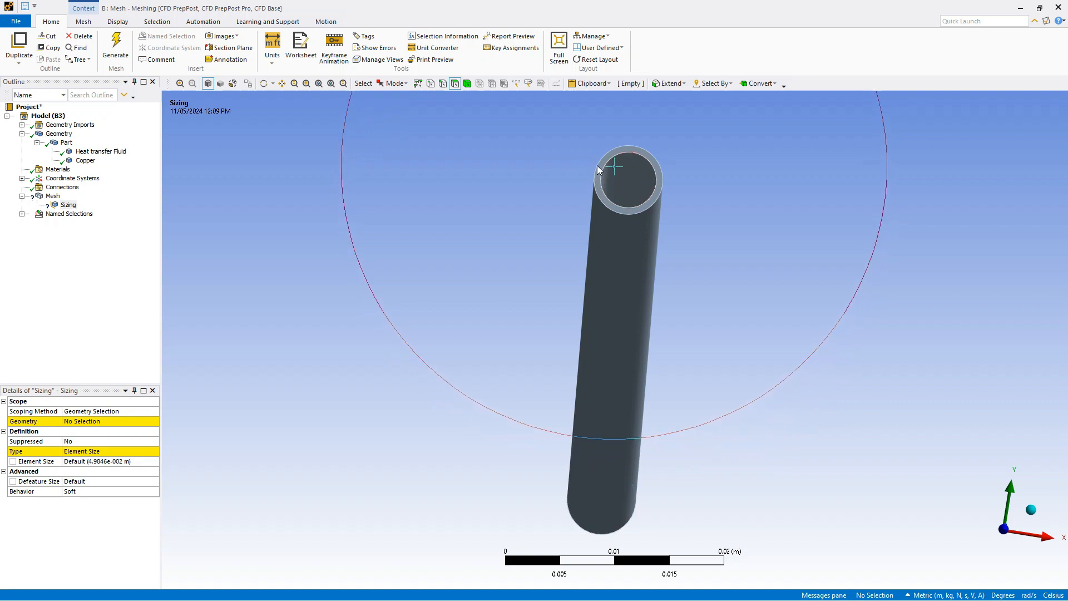
pyautogui.scroll(2, 612, 184)
pyautogui.scroll(3, 612, 178)
pyautogui.moveTo(644, 163); pyautogui.dragTo(644, 169, button='middle')
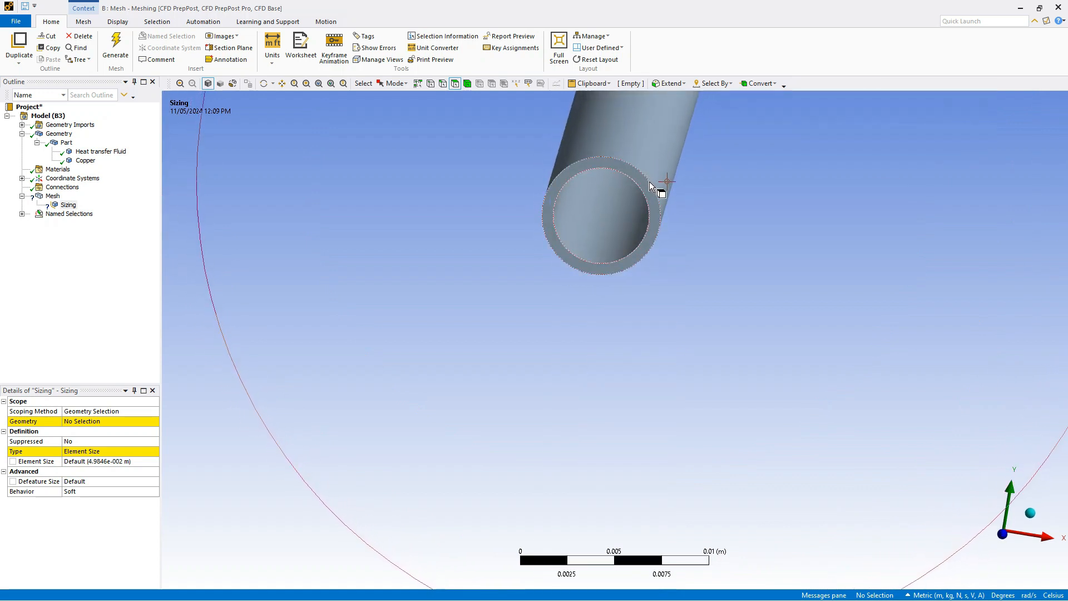
pyautogui.click(650, 181)
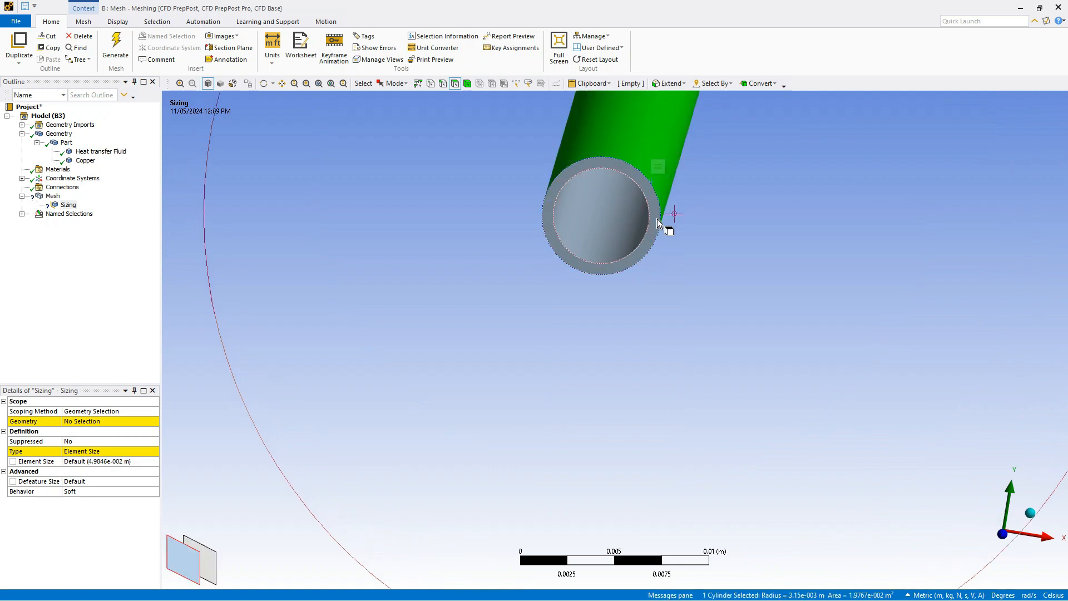
pyautogui.click(442, 83)
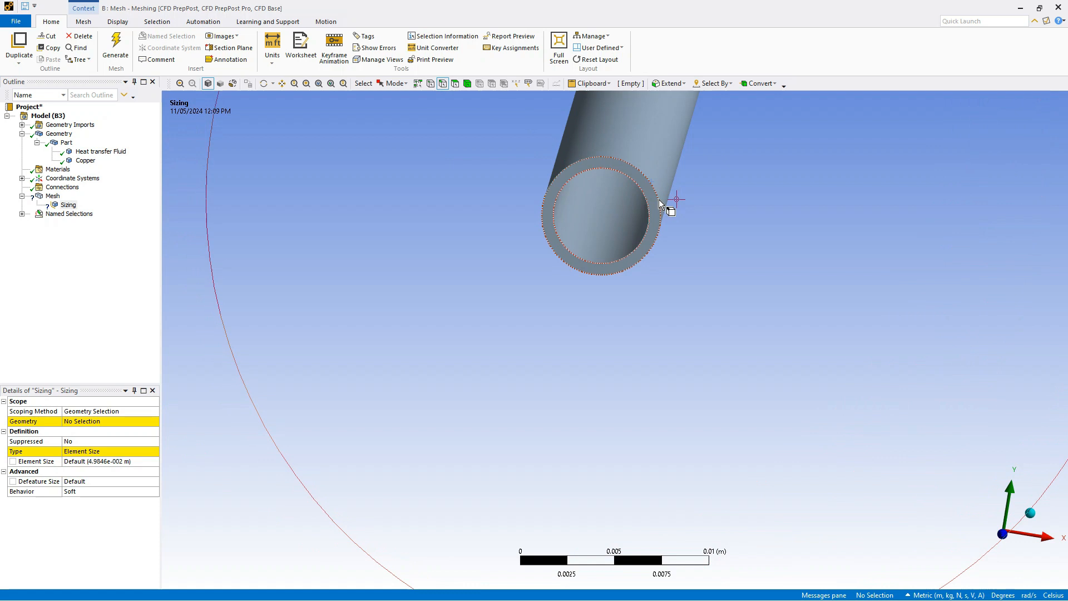
pyautogui.click(652, 245)
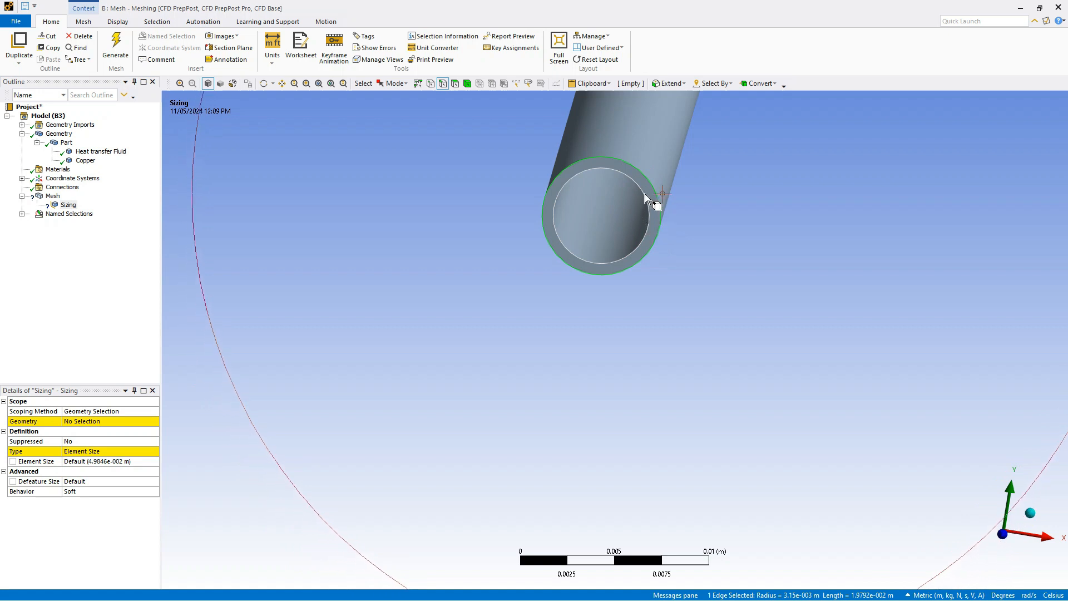
pyautogui.keyDown('ctrl'); pyautogui.click(566, 246); pyautogui.keyUp('ctrl')
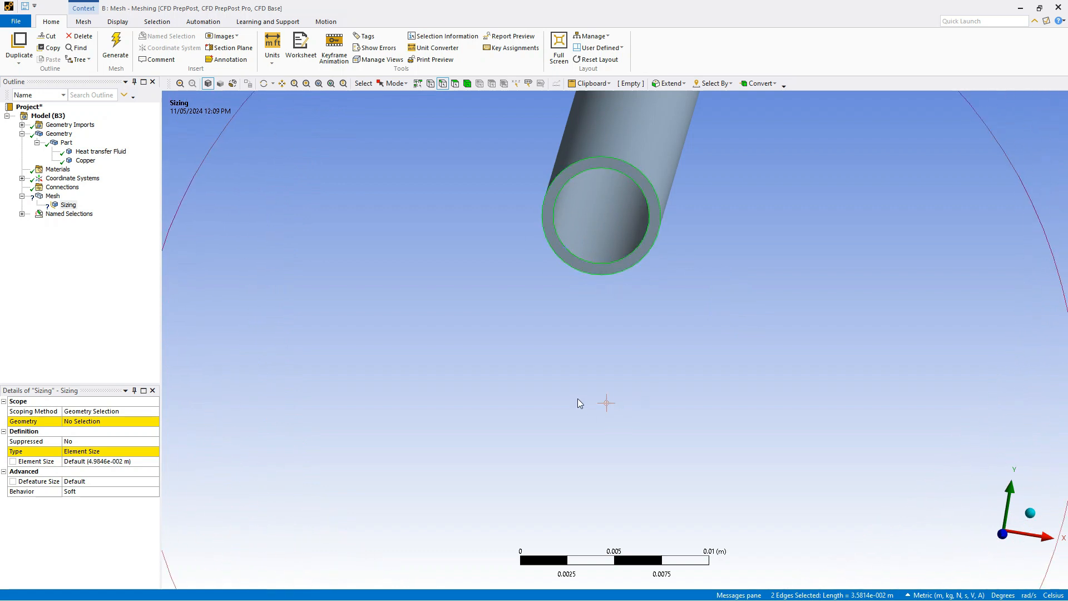
pyautogui.scroll(3, 581, 400)
pyautogui.moveTo(733, 419); pyautogui.dragTo(1030, 510, button='middle')
pyautogui.click(1009, 527)
pyautogui.scroll(4, 616, 378)
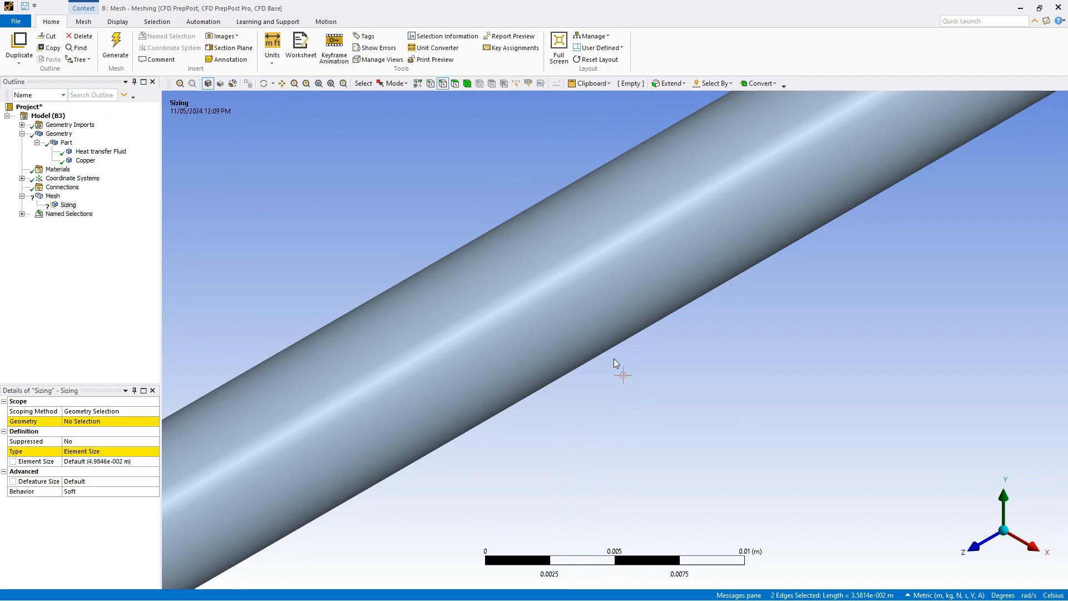
pyautogui.scroll(-4, 628, 341)
pyautogui.scroll(-5, 656, 323)
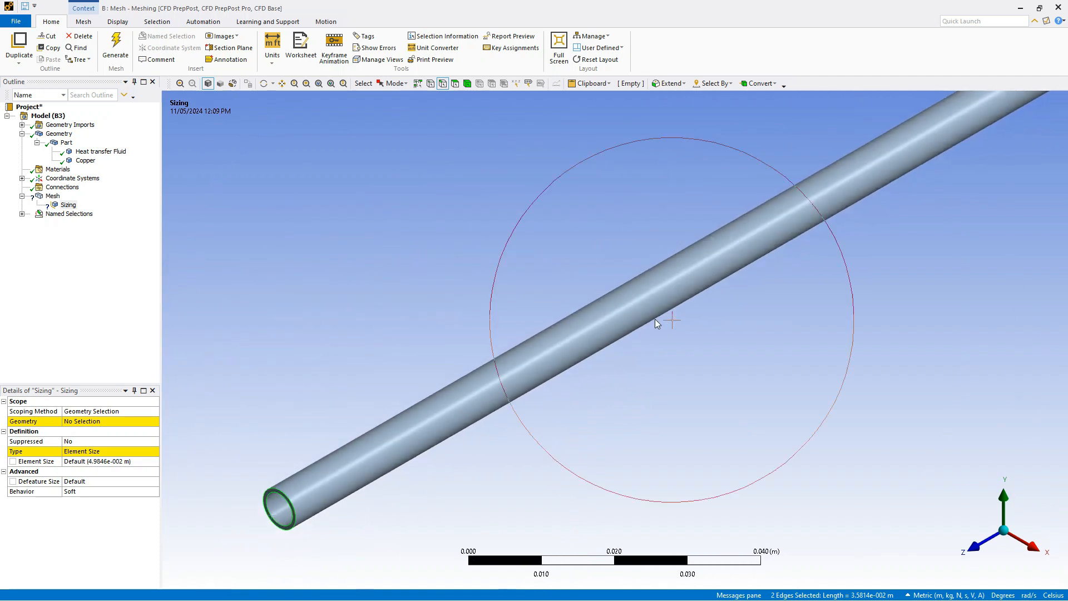
pyautogui.moveTo(922, 313); pyautogui.dragTo(694, 373, button='middle')
pyautogui.scroll(3, 732, 357)
pyautogui.scroll(-2, 792, 339)
pyautogui.scroll(1, 801, 331)
pyautogui.scroll(-4, 802, 328)
pyautogui.scroll(-6, 803, 318)
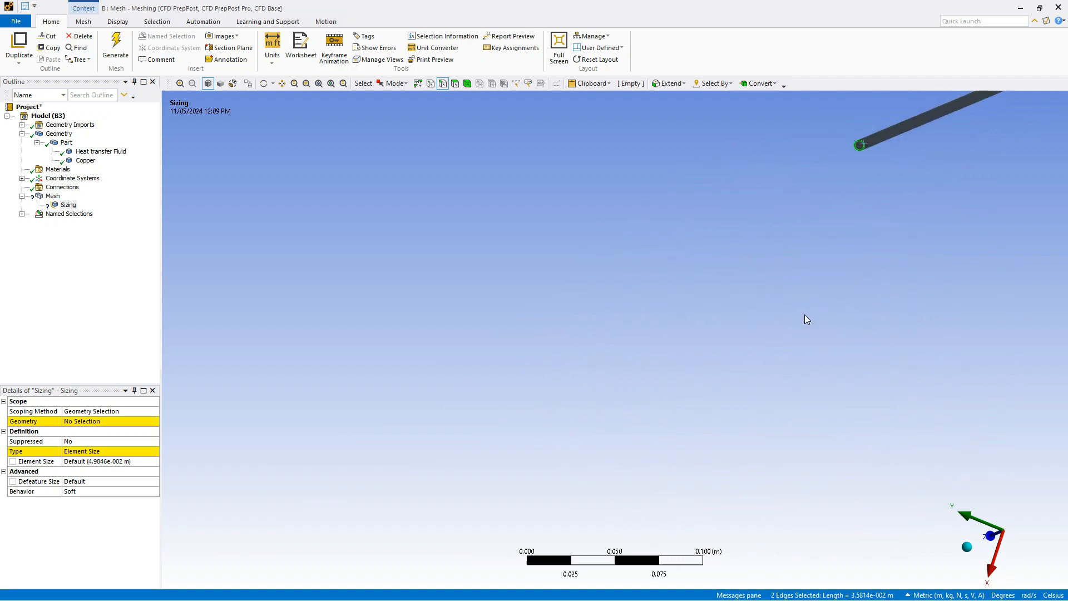
pyautogui.moveTo(804, 318); pyautogui.dragTo(825, 259, button='middle')
pyautogui.scroll(-3, 784, 249)
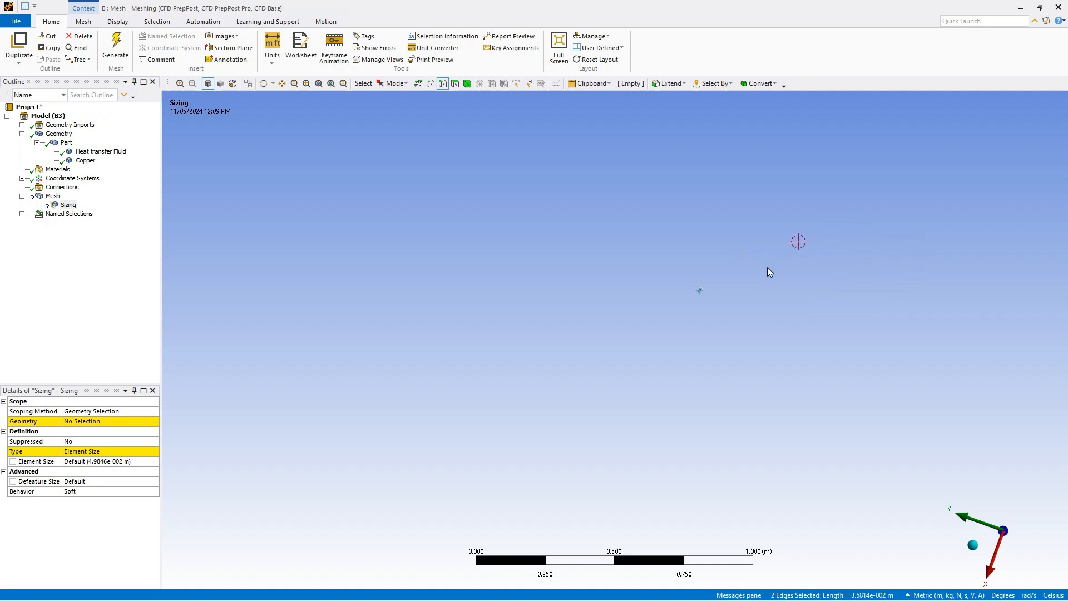
pyautogui.scroll(3, 782, 231)
pyautogui.scroll(1, 856, 184)
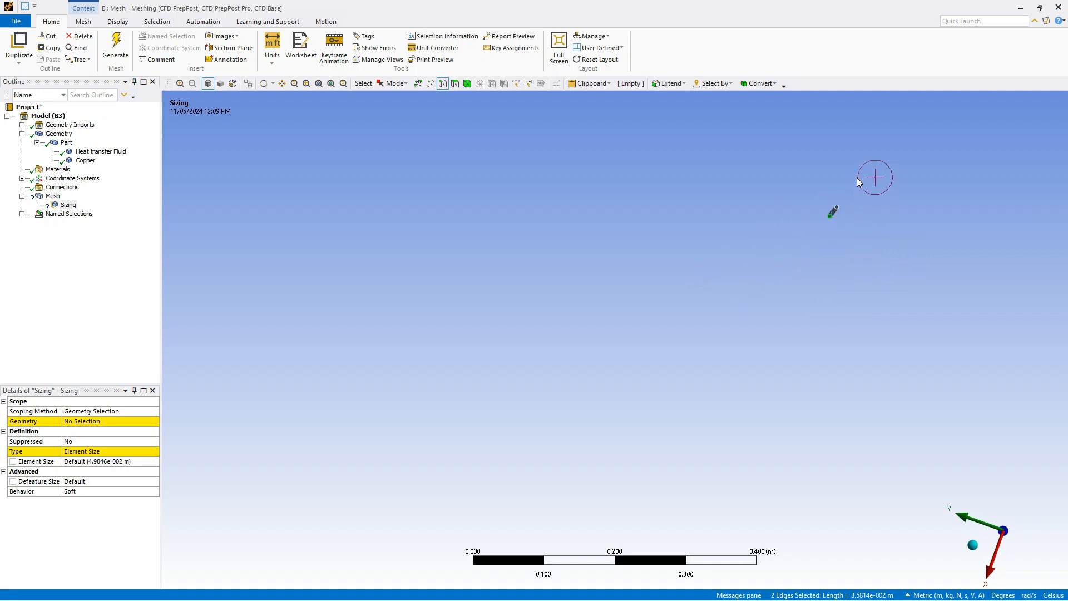
pyautogui.scroll(1, 848, 252)
pyautogui.moveTo(780, 250)
pyautogui.mouseDown(button='middle')
pyautogui.moveTo(773, 255)
pyautogui.moveTo(787, 248)
pyautogui.mouseUp(button='middle')
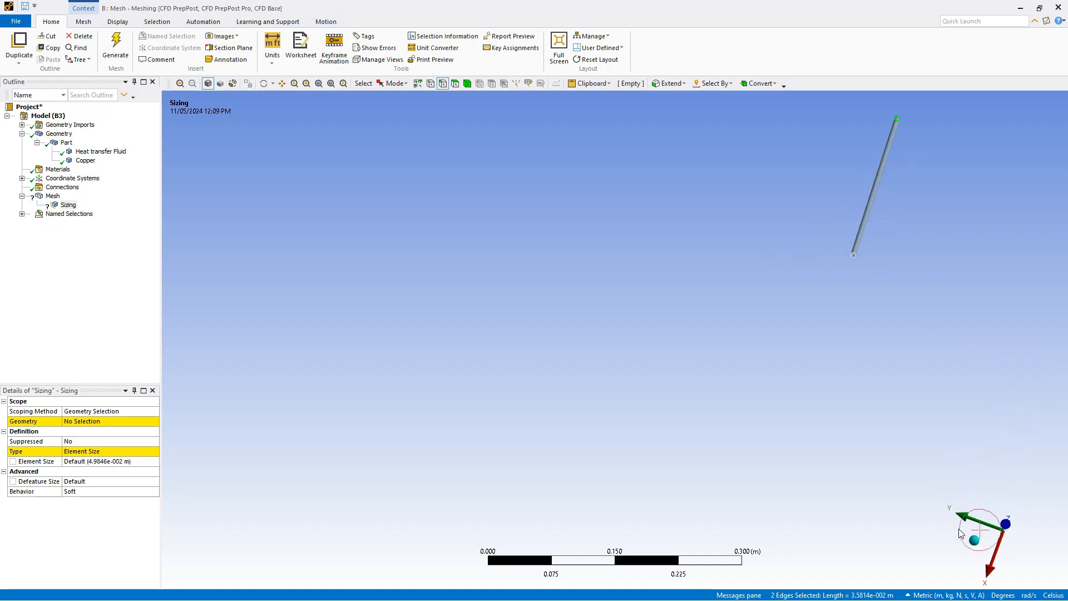
# Add the outer and inner circular edges at the pipe's opposite end and scope the Sizing control to all four edges
pyautogui.click(973, 540)
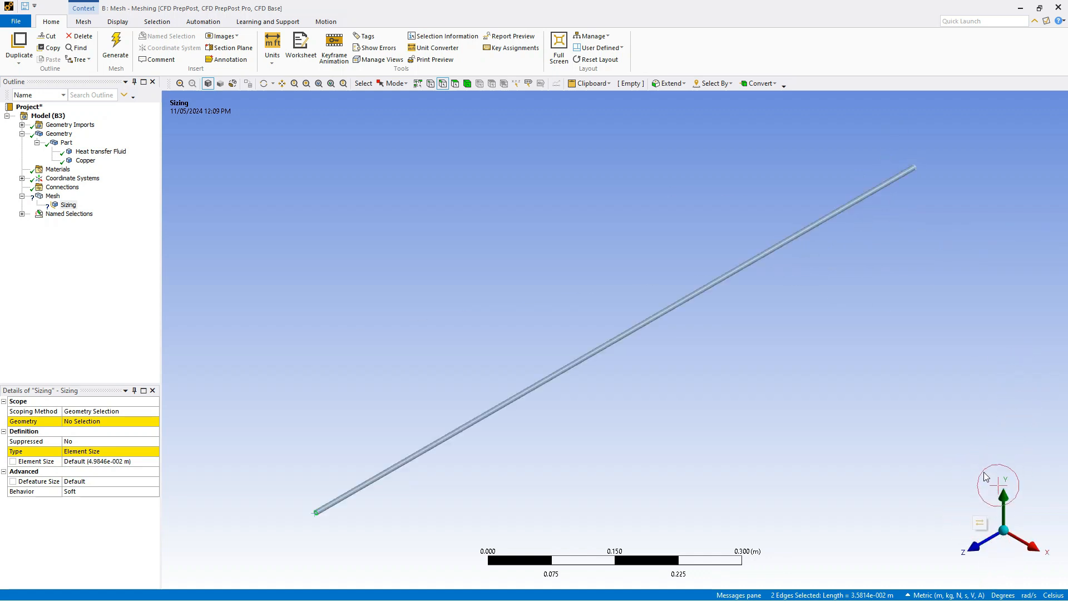
pyautogui.moveTo(965, 385); pyautogui.dragTo(665, 304, button='middle')
pyautogui.scroll(8, 665, 305)
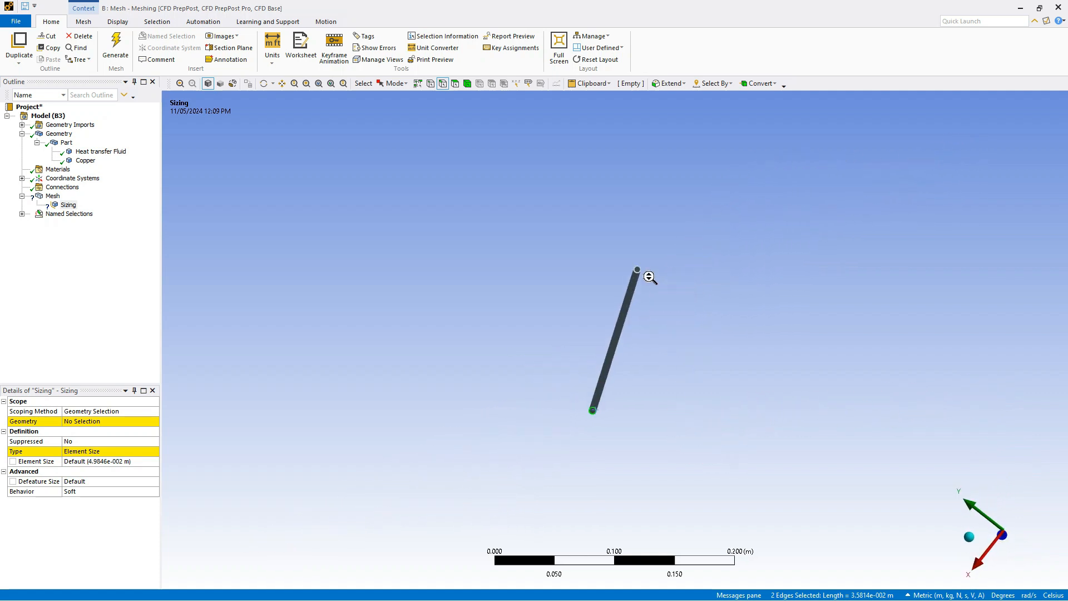
pyautogui.moveTo(709, 152)
pyautogui.mouseDown(button='middle')
pyautogui.moveTo(739, 143)
pyautogui.moveTo(732, 160)
pyautogui.moveTo(727, 147)
pyautogui.mouseUp(button='middle')
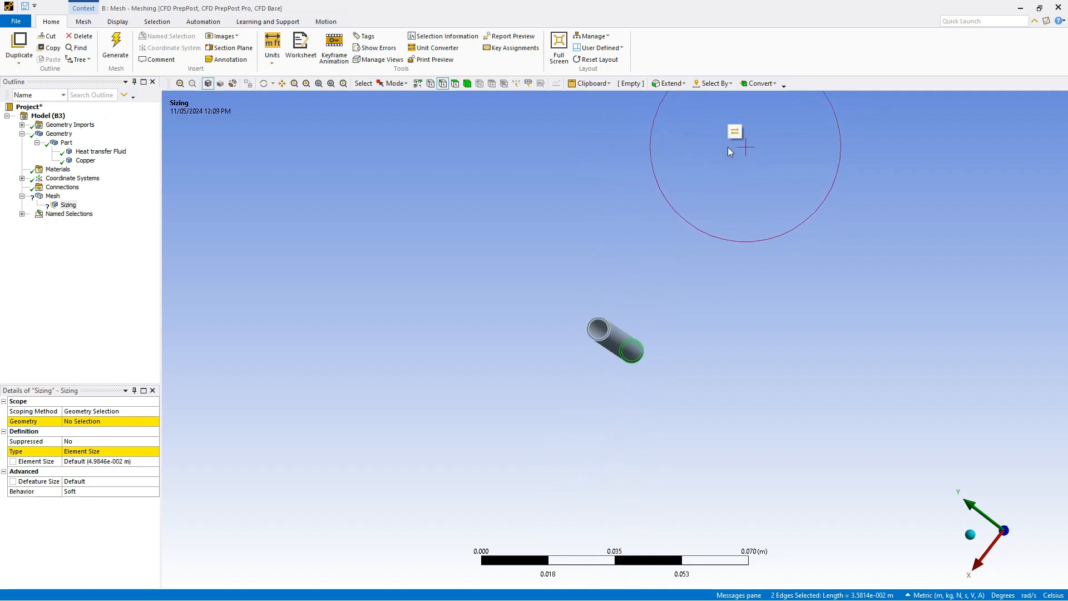
pyautogui.scroll(10, 592, 352)
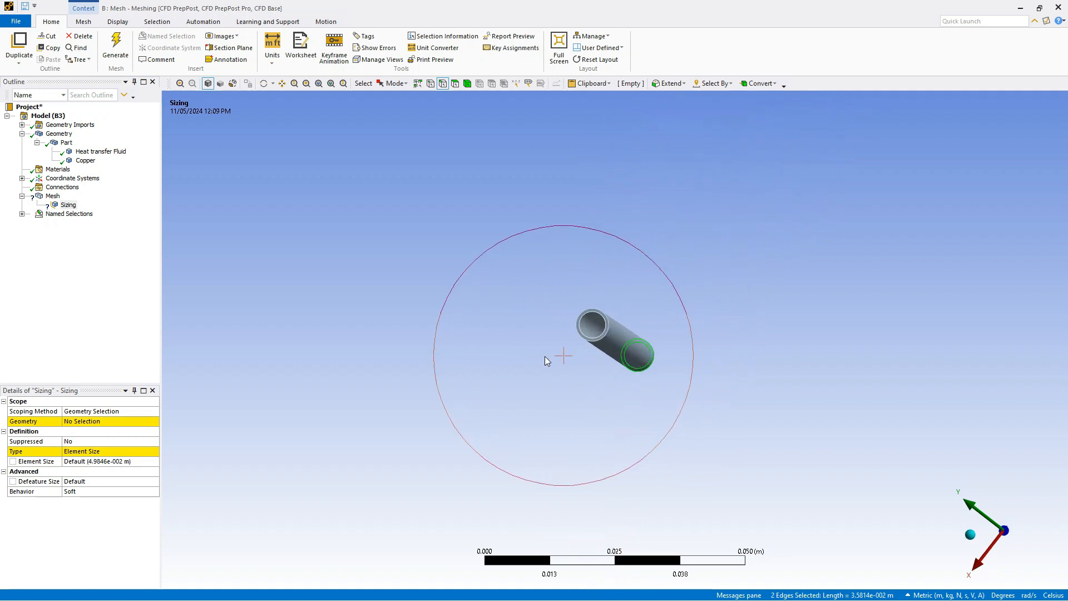
pyautogui.scroll(2, 579, 285)
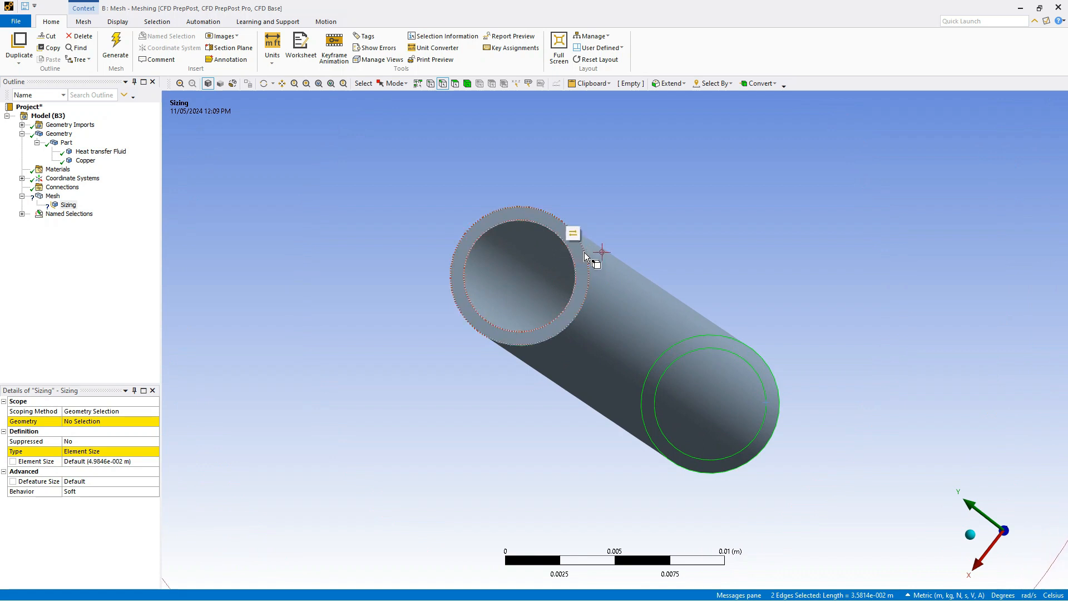
pyautogui.keyDown('ctrl'); pyautogui.click(588, 257); pyautogui.keyUp('ctrl')
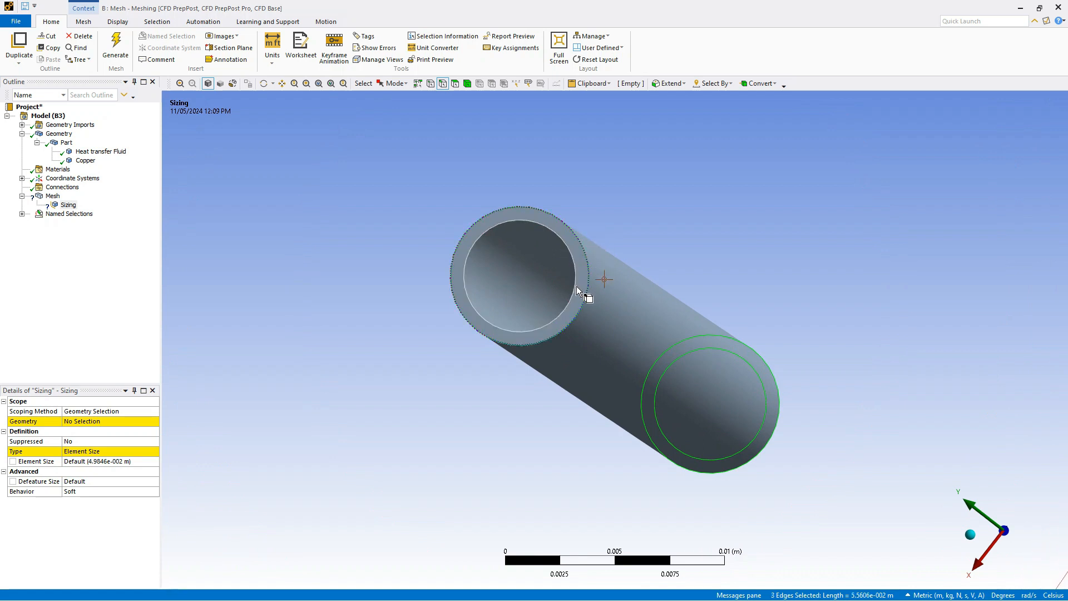
pyautogui.keyDown('ctrl'); pyautogui.click(575, 285); pyautogui.keyUp('ctrl')
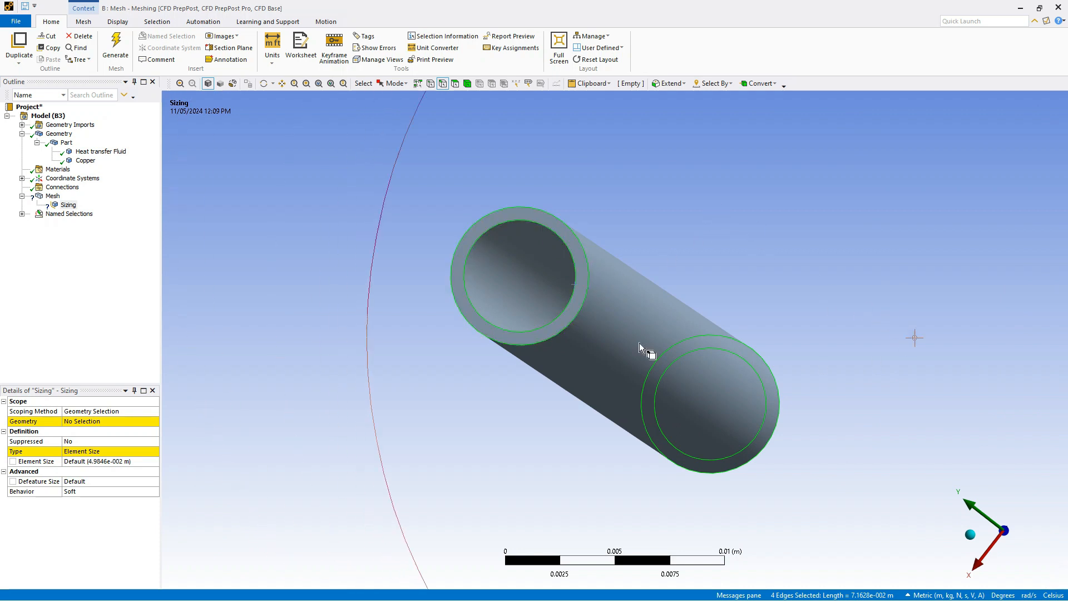
pyautogui.click(104, 424)
pyautogui.click(75, 421)
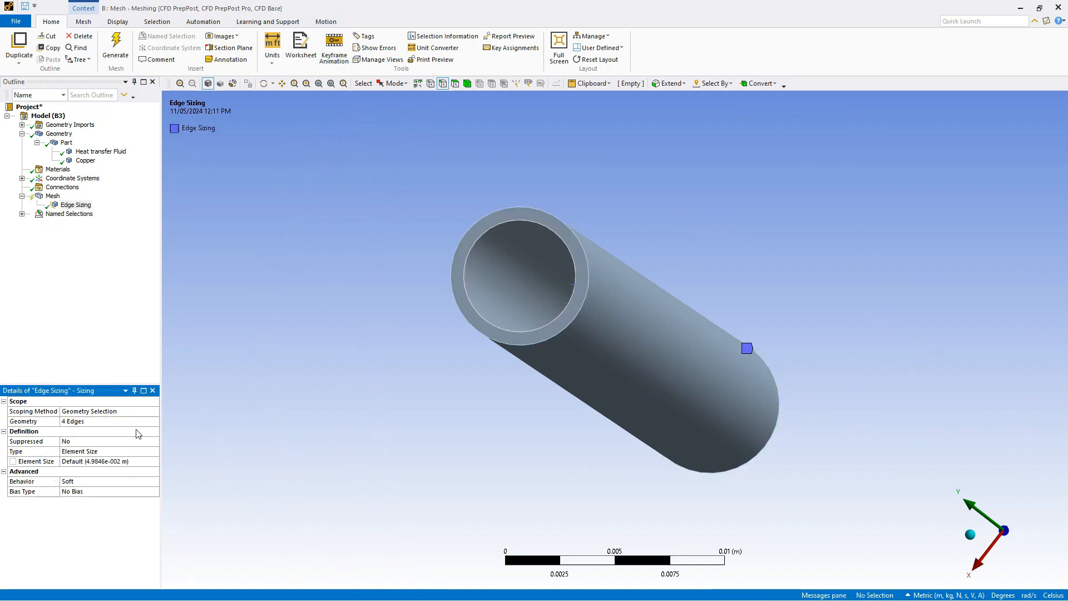
# Set the edge sizing type to Number of Divisions with 45 divisions
pyautogui.click(144, 453)
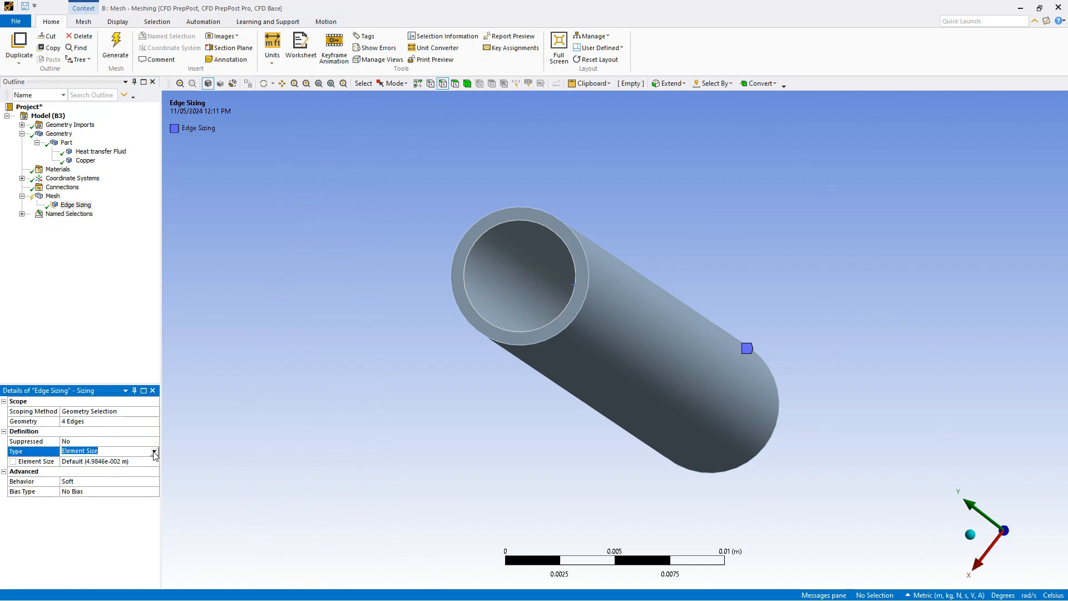
pyautogui.click(155, 453)
pyautogui.click(111, 470)
pyautogui.click(105, 461)
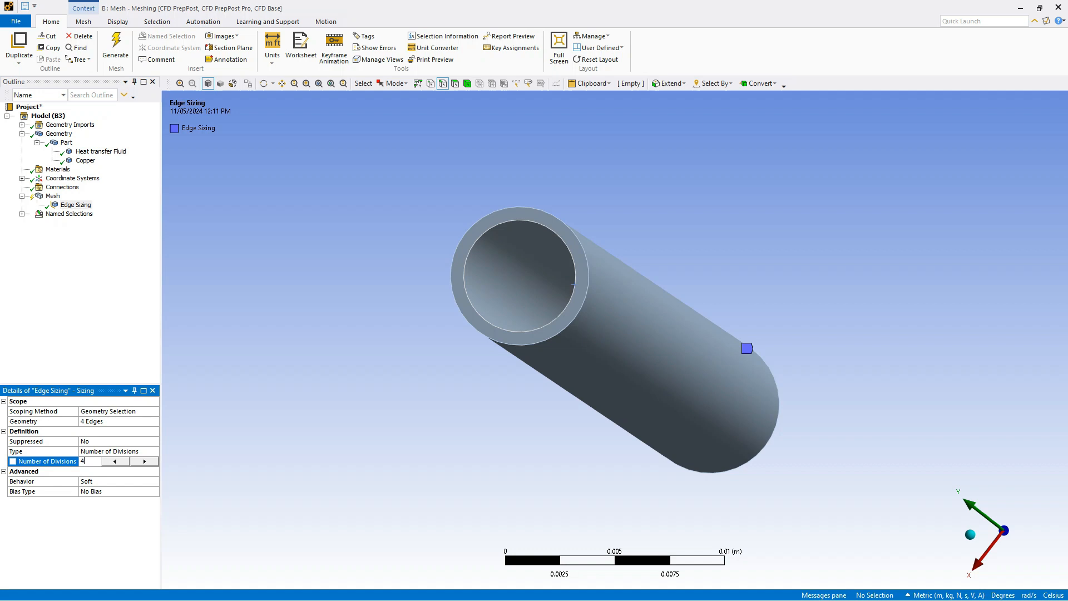
pyautogui.click(115, 533)
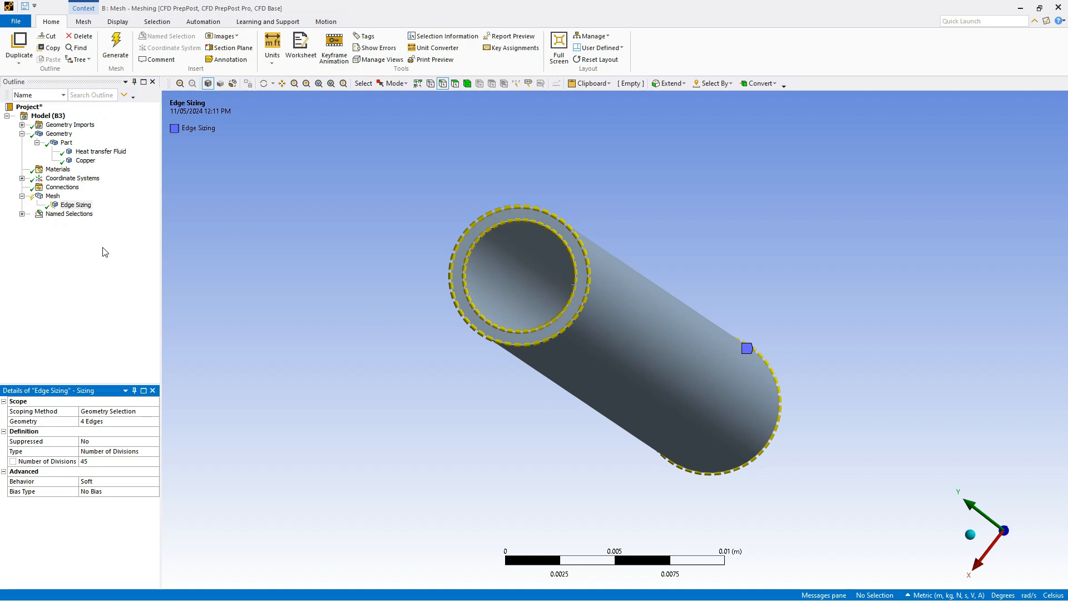
# Insert a Method control under Mesh
pyautogui.click(54, 196)
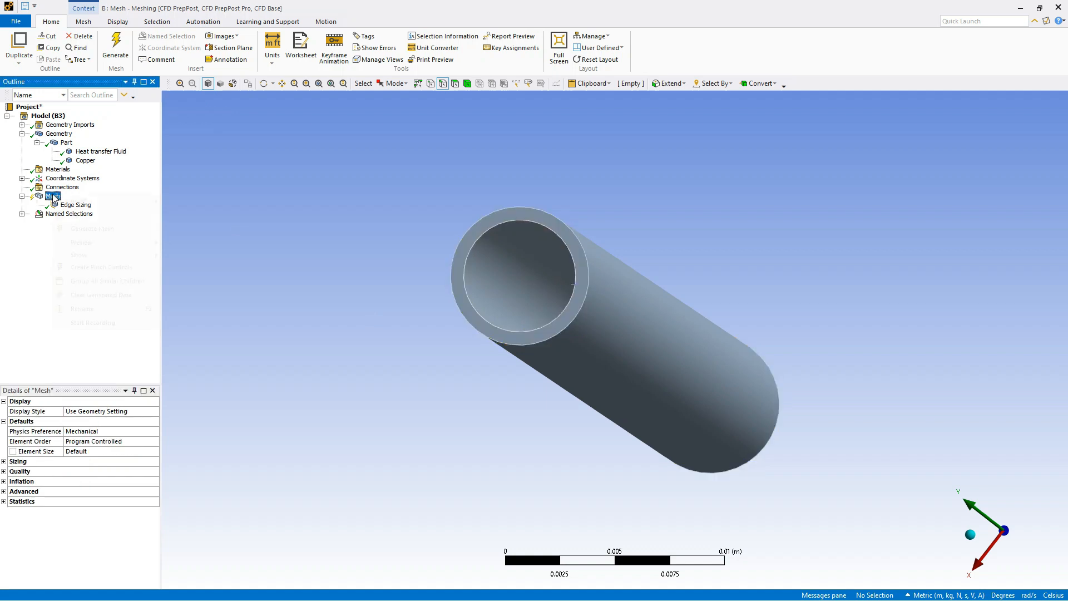
pyautogui.rightClick(54, 196)
pyautogui.moveTo(134, 201)
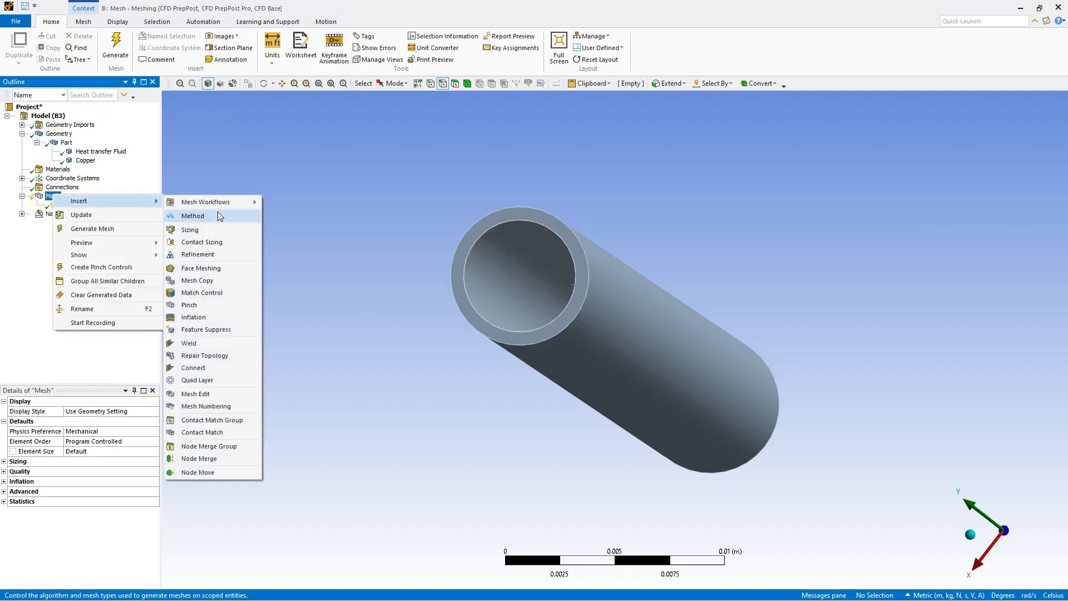
pyautogui.click(217, 217)
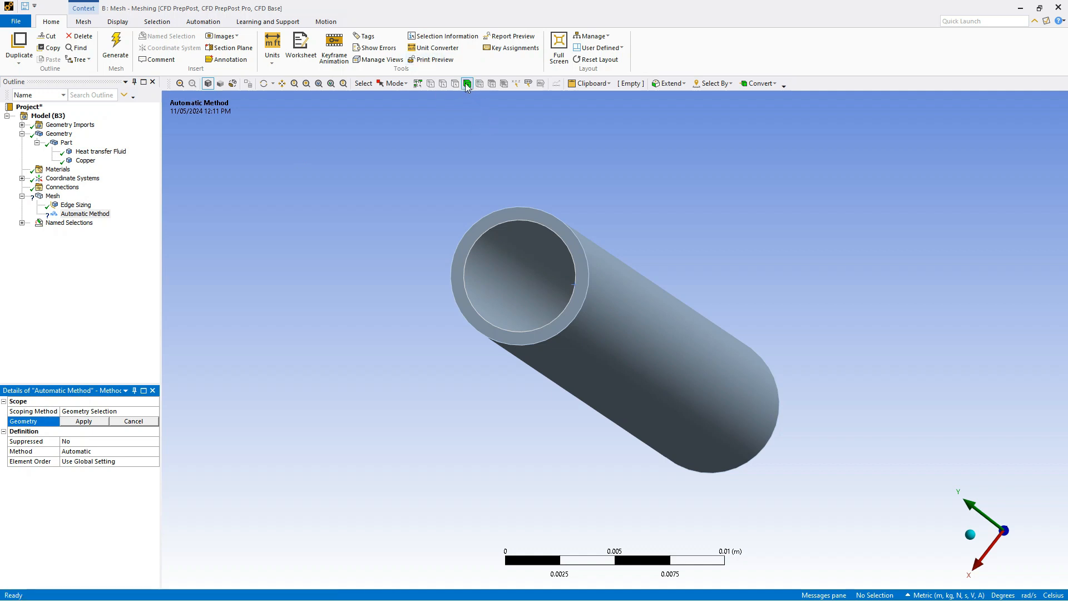
# Scope the Automatic Method to the heat transfer fluid body inside the pipe
pyautogui.scroll(2, 526, 272)
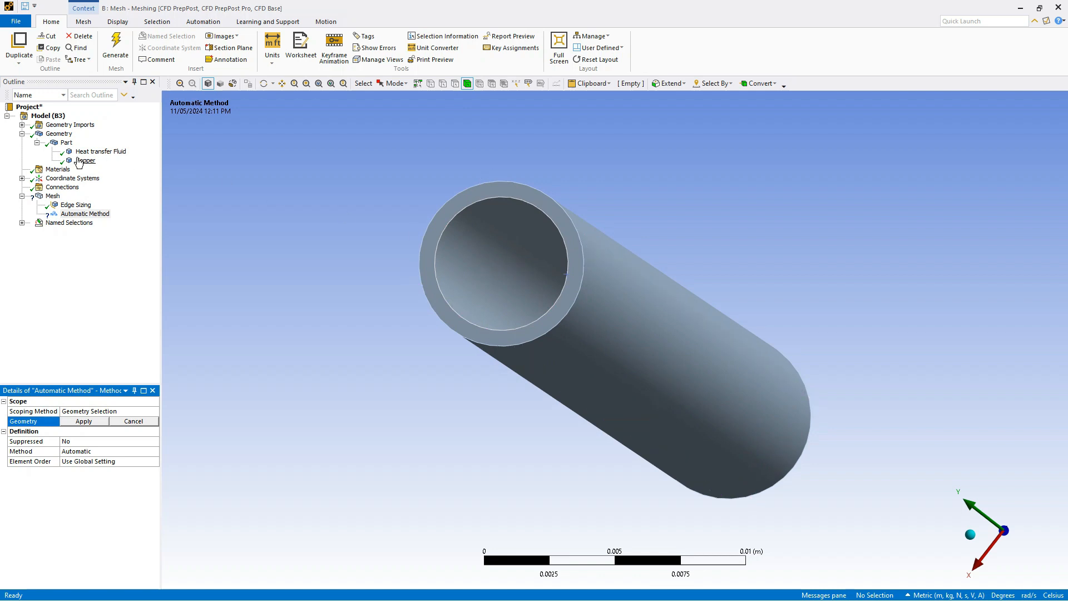
pyautogui.click(98, 152)
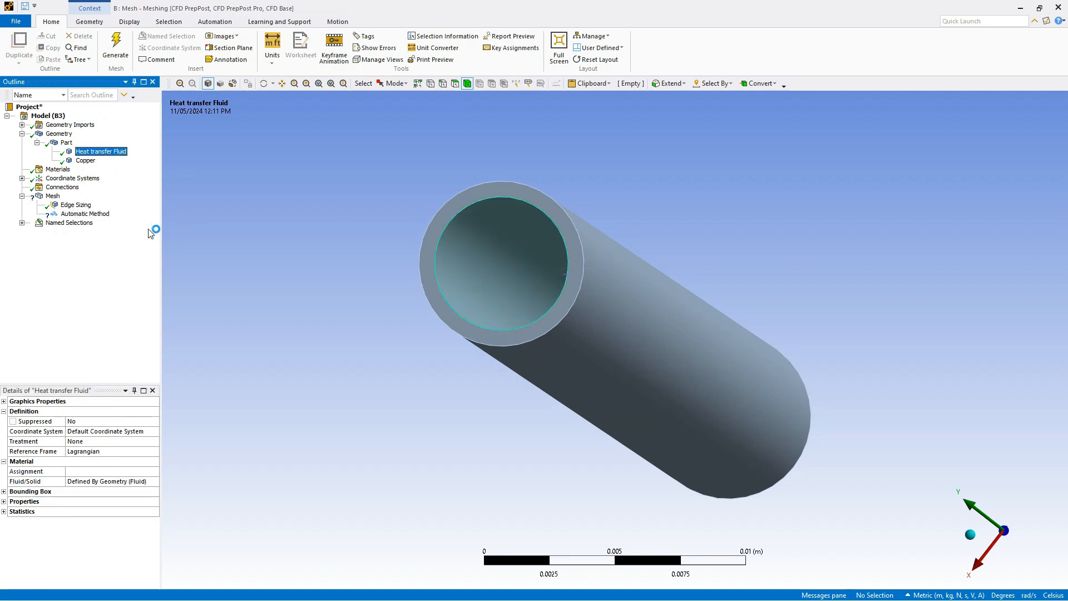
pyautogui.click(85, 215)
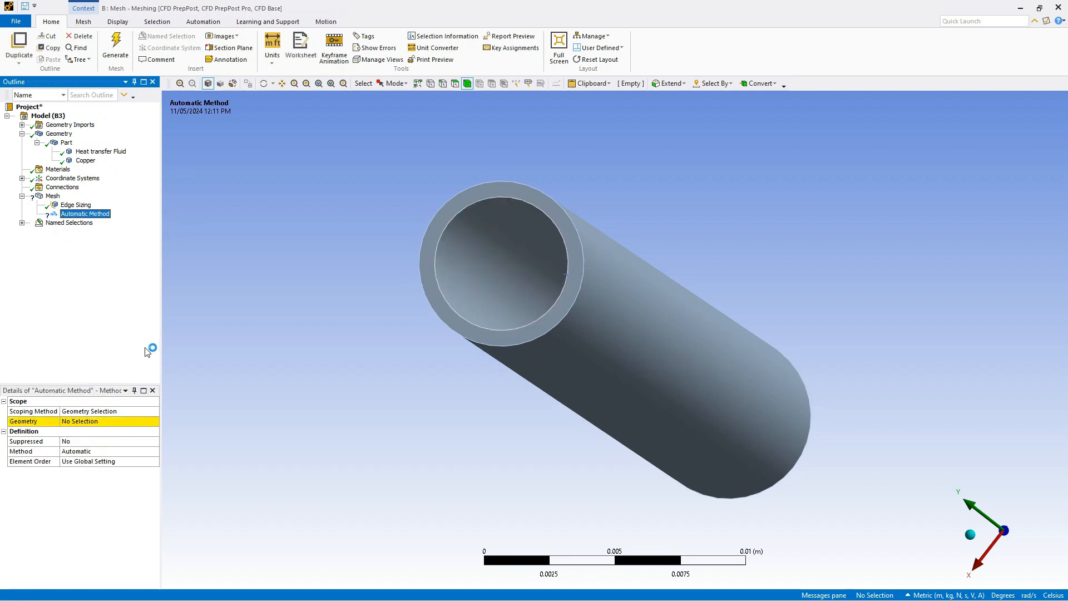
pyautogui.click(101, 425)
pyautogui.click(506, 242)
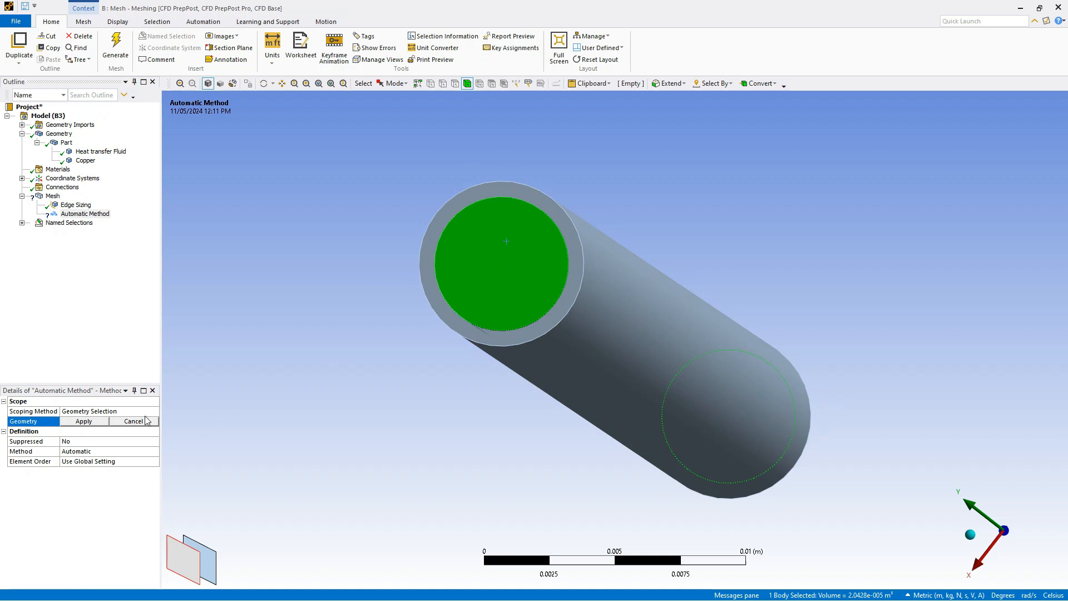
pyautogui.click(83, 421)
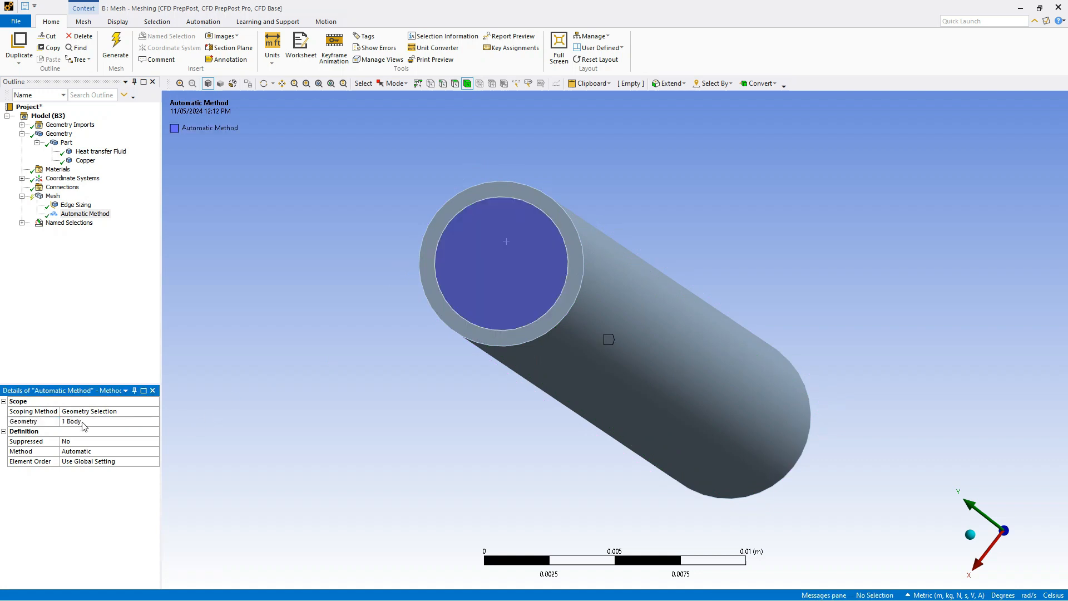
# Set the mesh method of the heat transfer fluid body to MultiZone
pyautogui.click(121, 451)
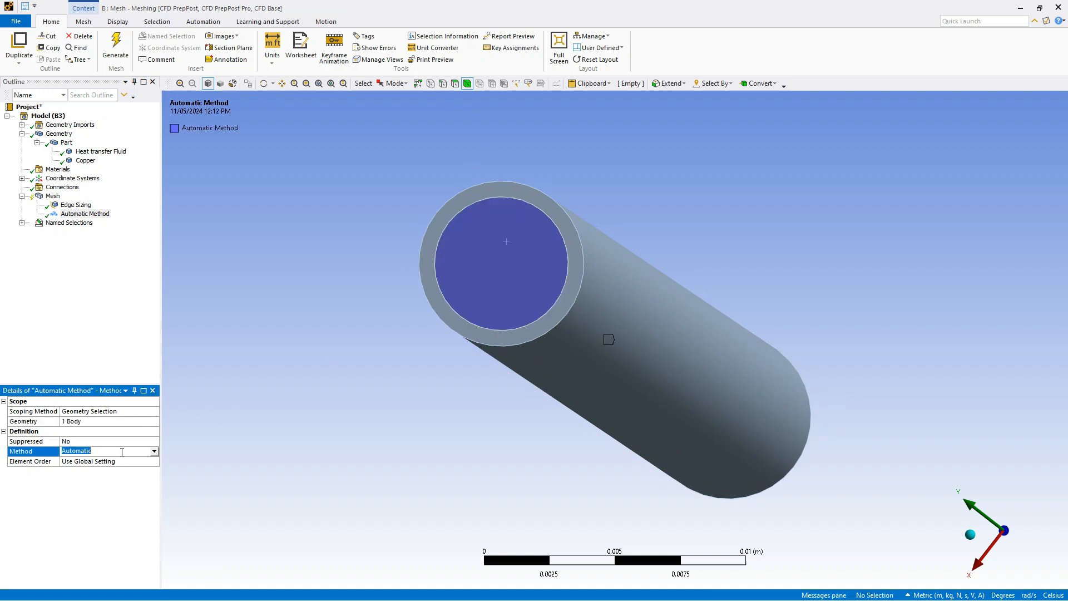
pyautogui.click(155, 452)
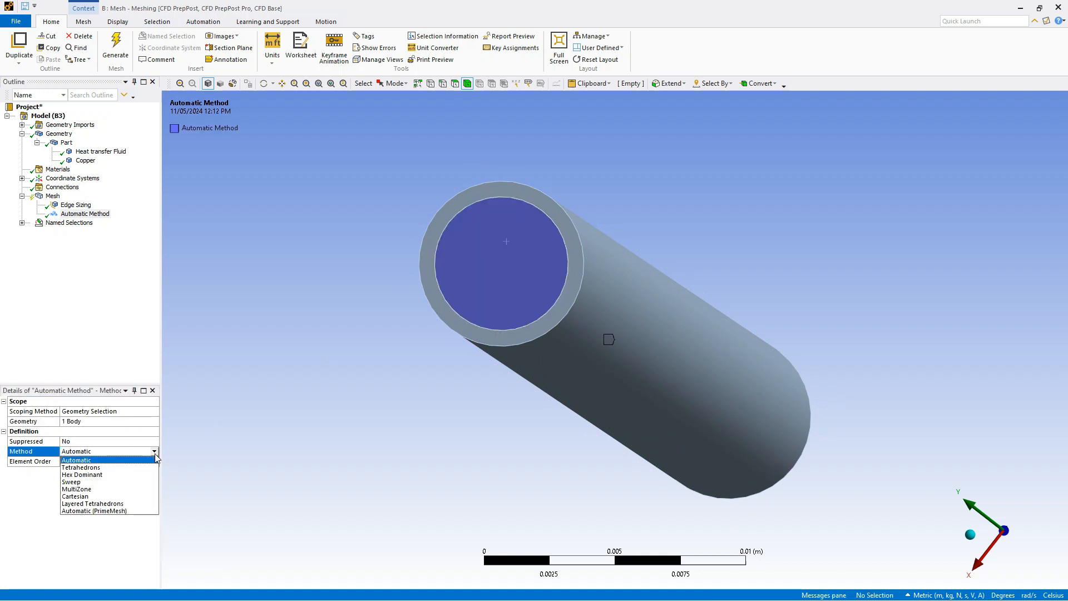
pyautogui.click(116, 490)
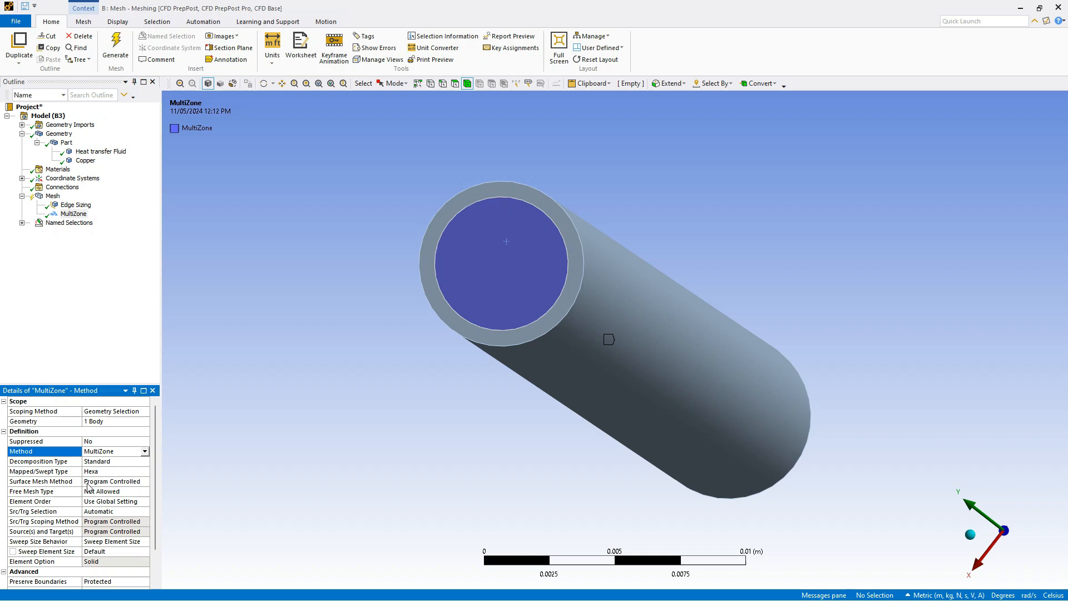
# Insert a Face Meshing control under Mesh
pyautogui.rightClick(50, 197)
pyautogui.moveTo(94, 209)
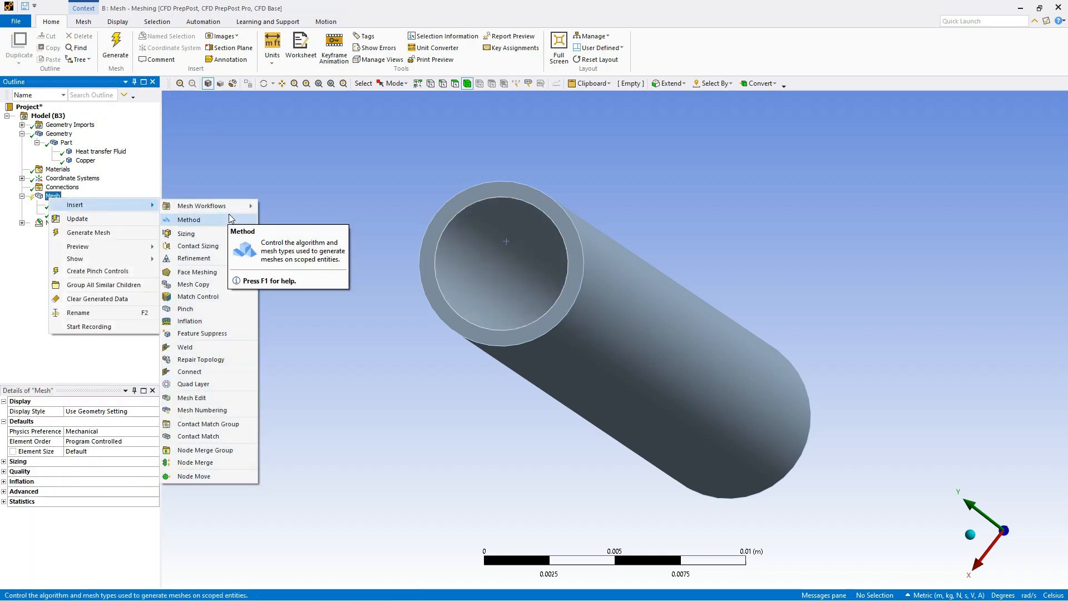
pyautogui.click(224, 281)
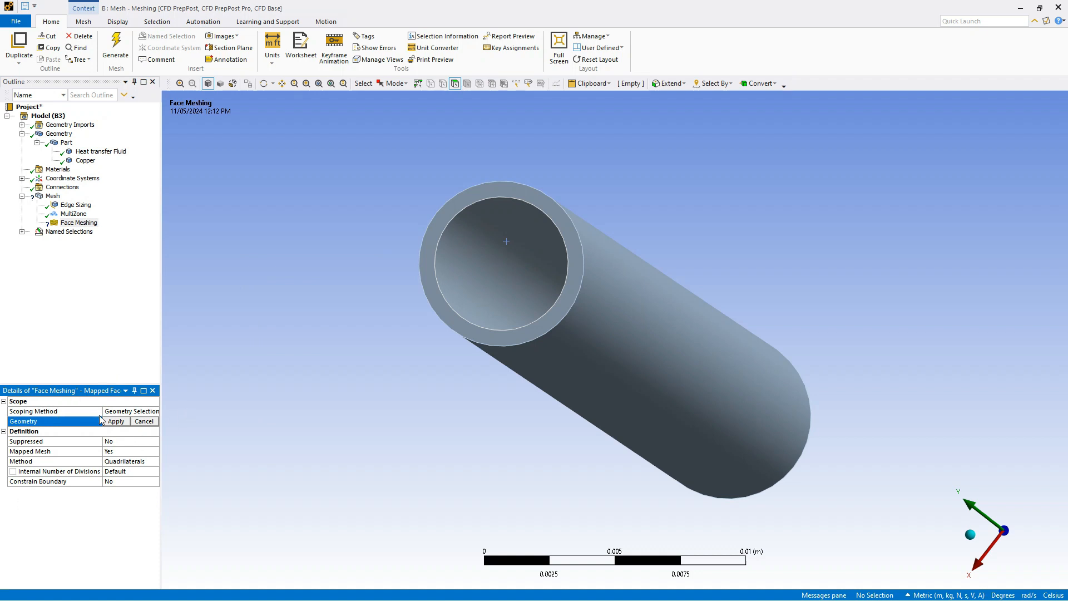
# Scope the Face Meshing control to the fluid and copper end faces at both pipe ends plus the pipe's outer cylindrical surface
pyautogui.click(489, 243)
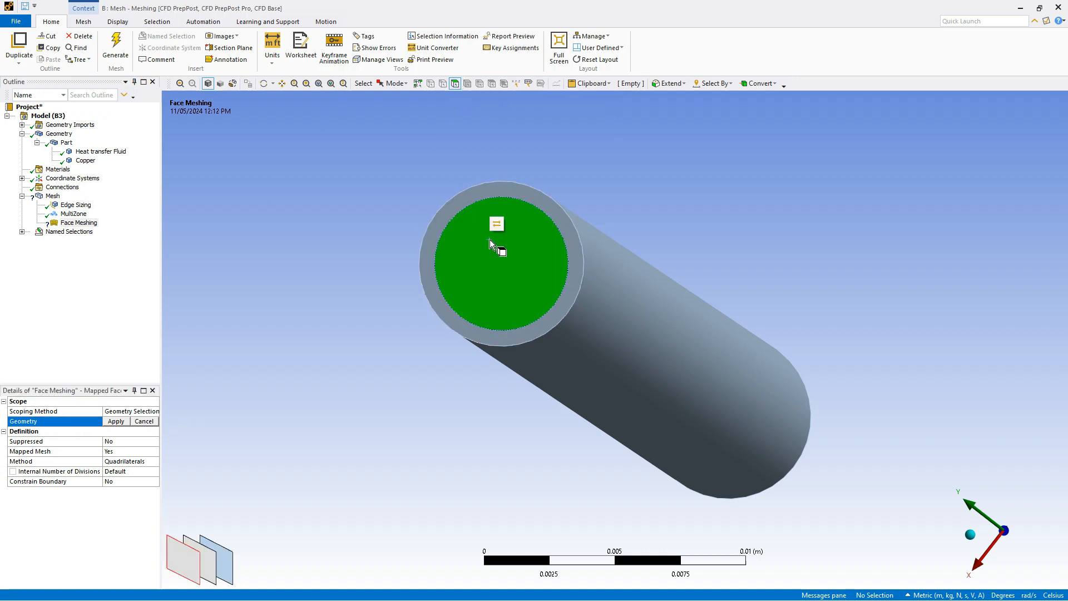
pyautogui.keyDown('ctrl'); pyautogui.click(429, 240); pyautogui.keyUp('ctrl')
pyautogui.keyDown('ctrl'); pyautogui.click(628, 331); pyautogui.keyUp('ctrl')
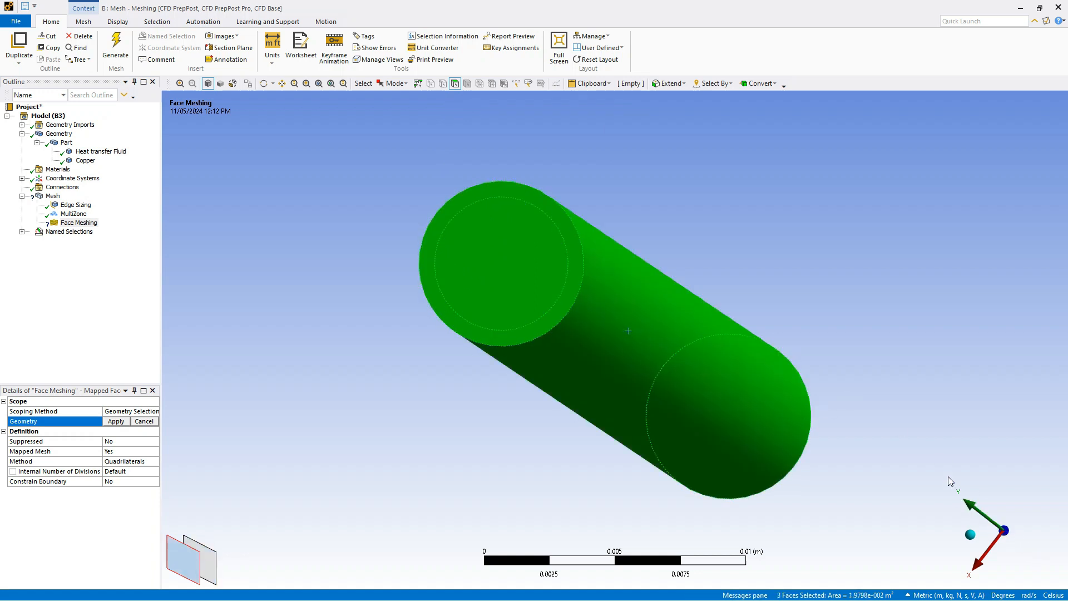
pyautogui.moveTo(947, 478); pyautogui.dragTo(741, 254, button='middle')
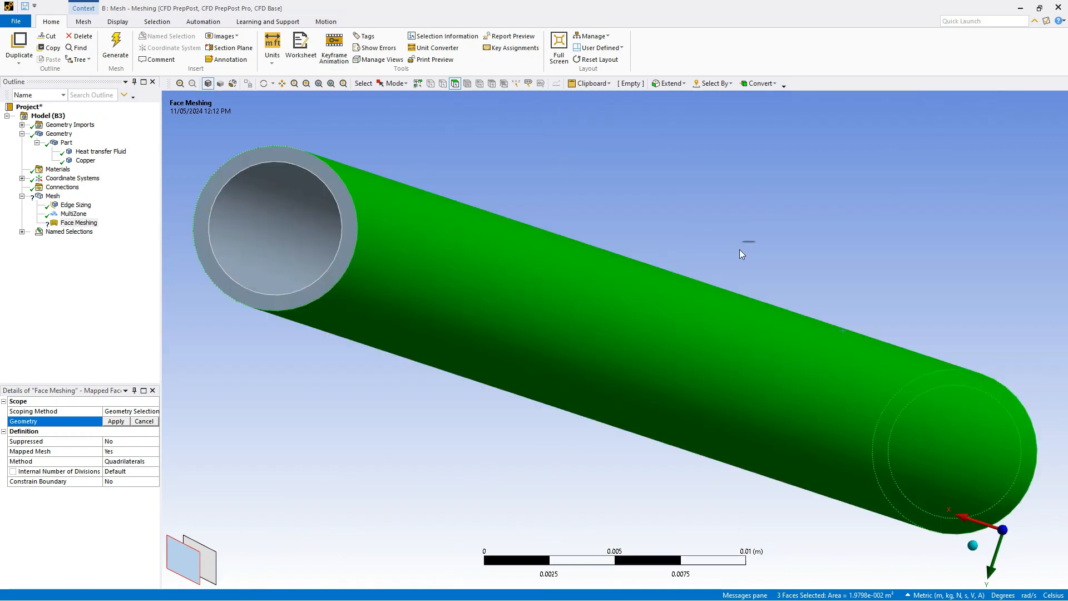
pyautogui.keyDown('ctrl'); pyautogui.click(335, 183); pyautogui.keyUp('ctrl')
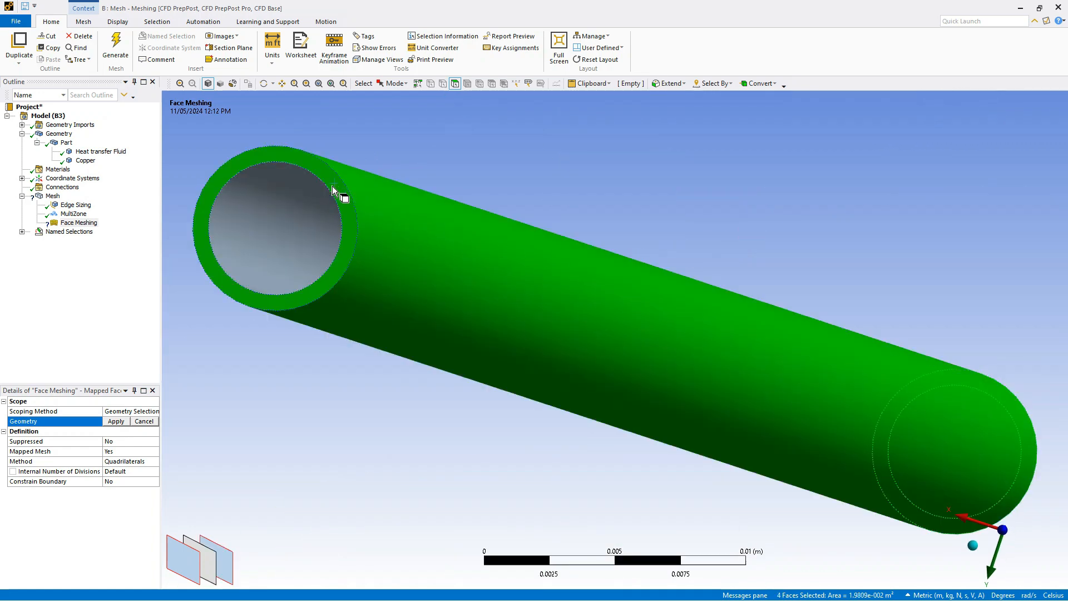
pyautogui.keyDown('ctrl'); pyautogui.click(296, 226); pyautogui.keyUp('ctrl')
pyautogui.click(115, 421)
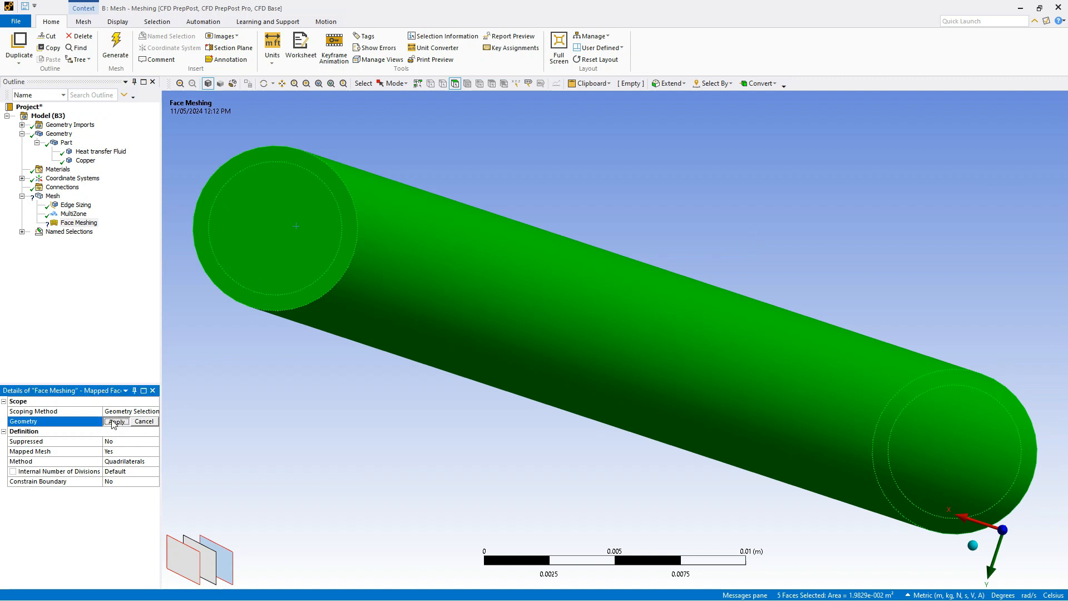
# Remove the pipe's outer cylindrical surface from the Face Meshing scope, keeping only the four end faces
pyautogui.click(96, 421)
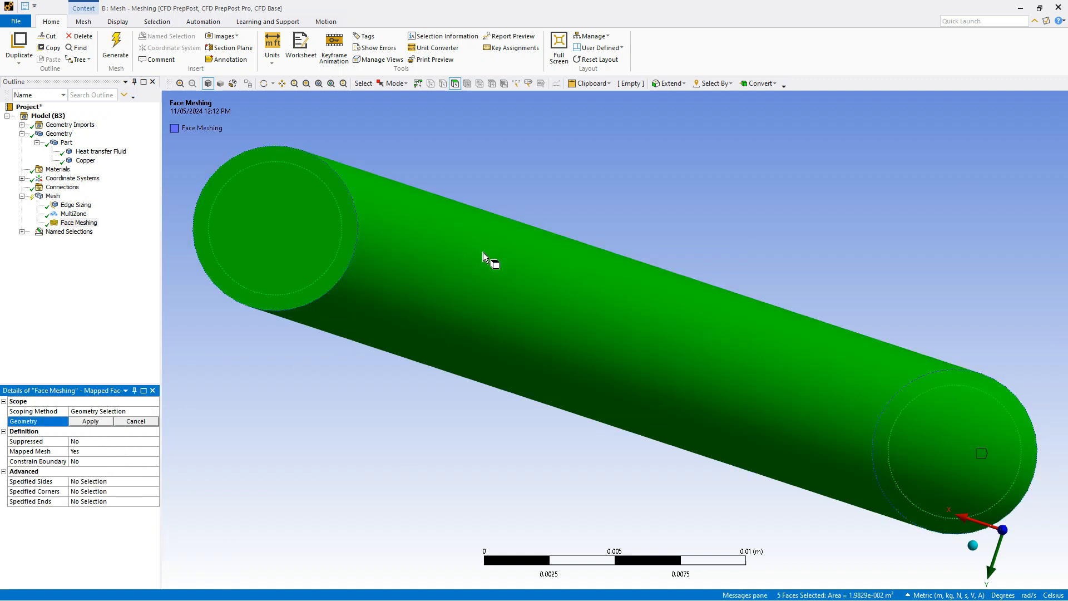
pyautogui.keyDown('ctrl'); pyautogui.click(474, 285); pyautogui.keyUp('ctrl')
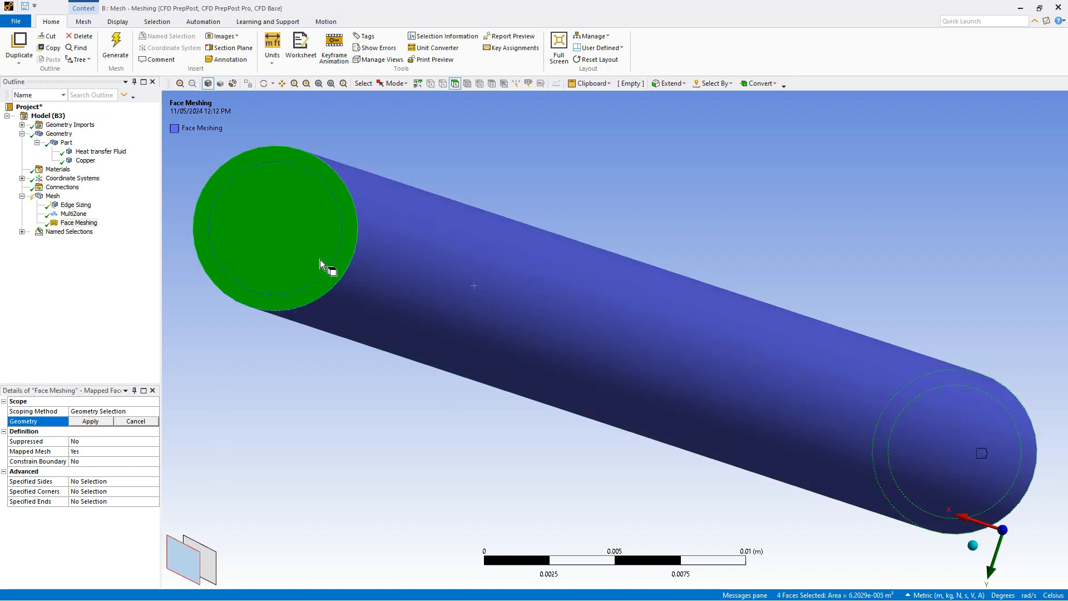
pyautogui.click(102, 422)
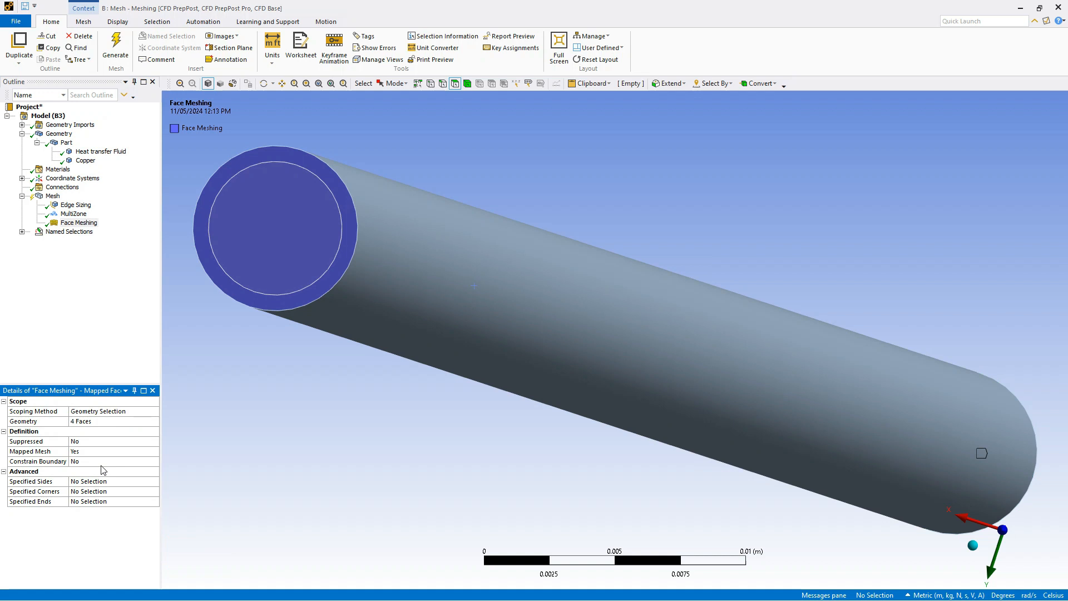
pyautogui.click(62, 324)
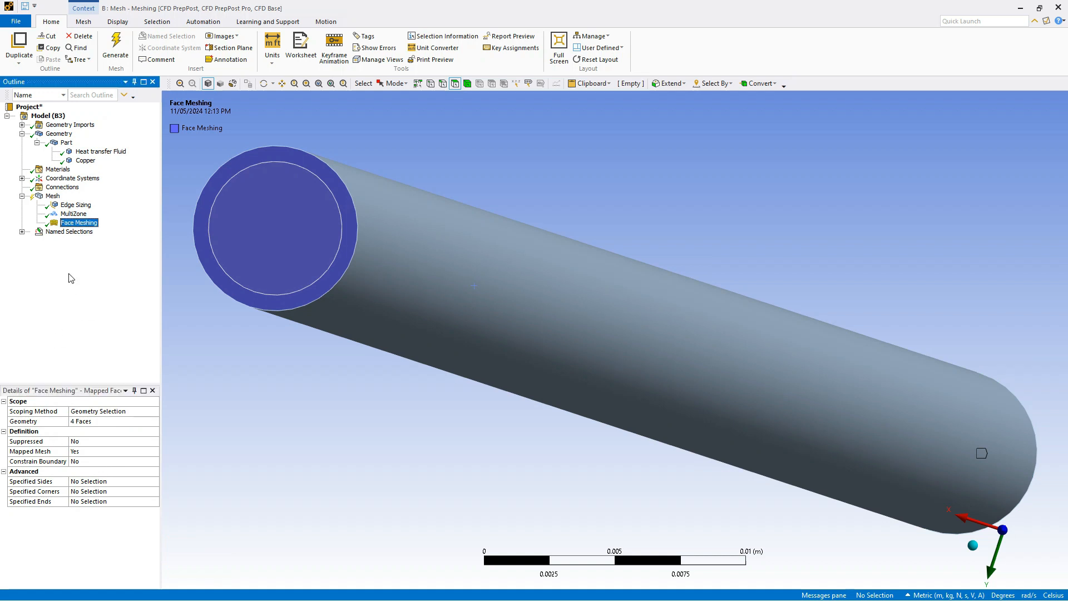
# Set the mesh Physics Preference to CFD with Fluent as the Solver Preference
pyautogui.click(53, 195)
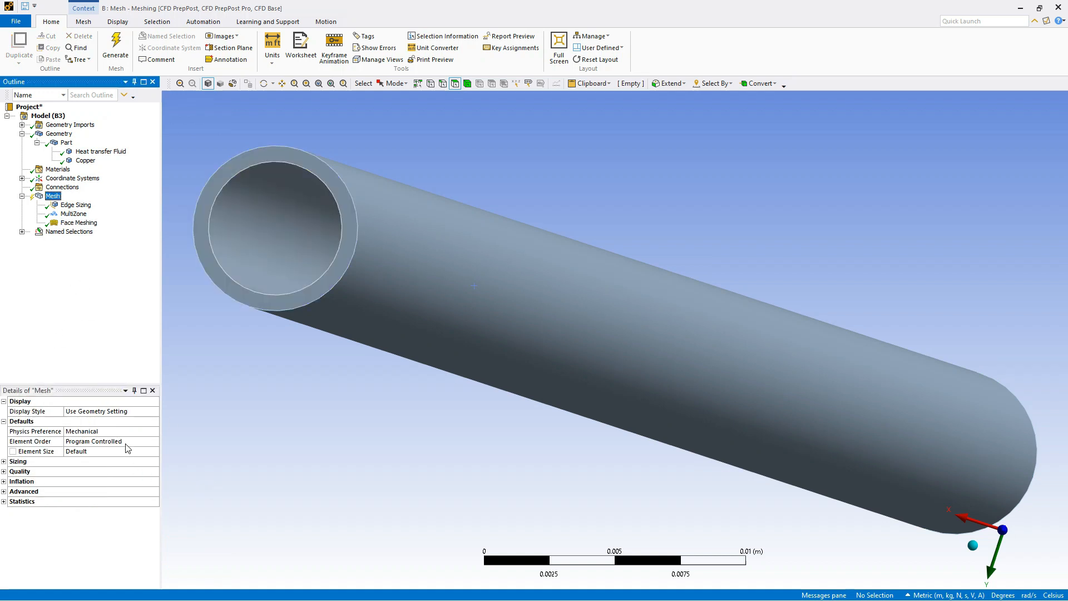
pyautogui.click(137, 432)
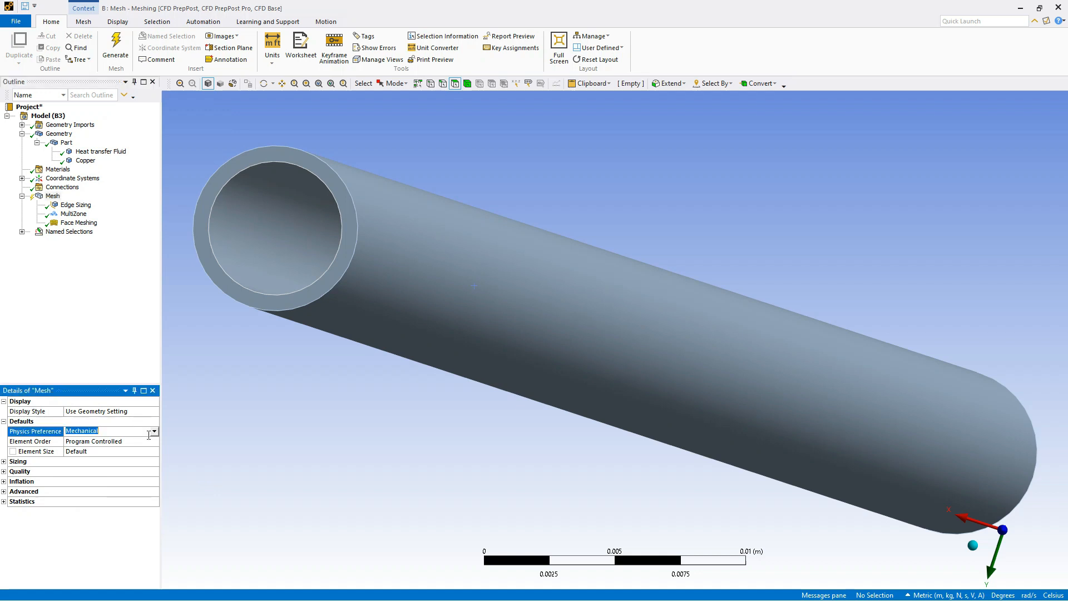
pyautogui.click(155, 431)
pyautogui.click(139, 462)
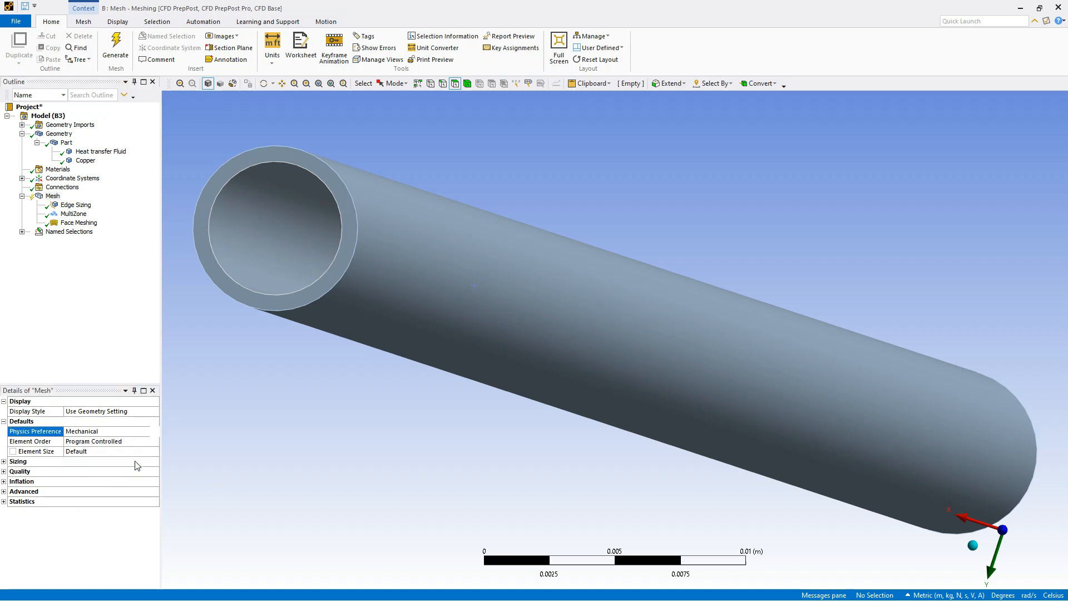
pyautogui.click(146, 442)
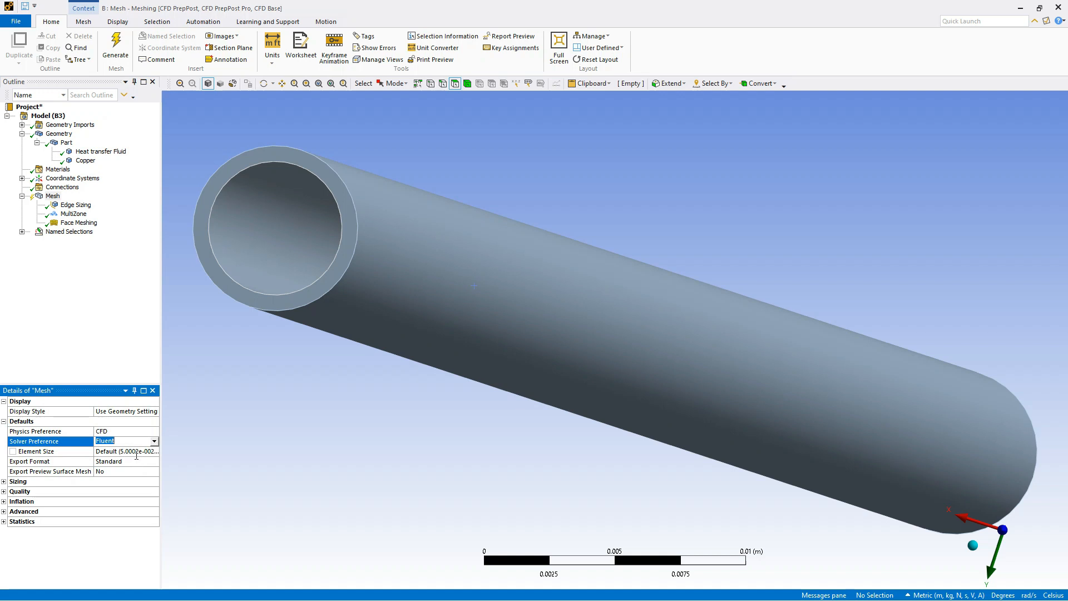
# Set the global mesh element size to 0.0003 m and generate the mesh
pyautogui.click(136, 453)
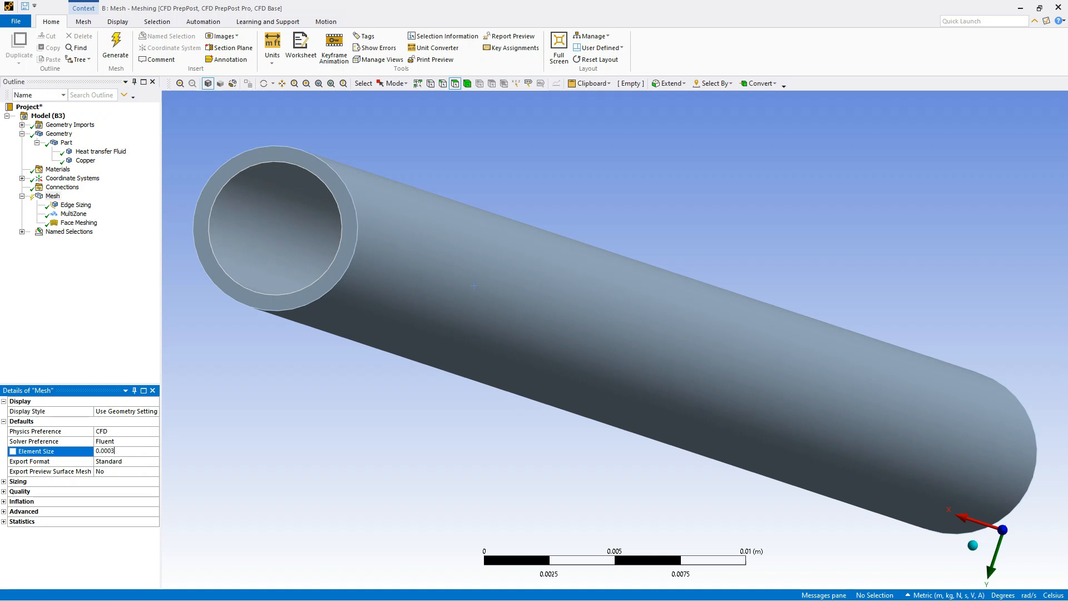
pyautogui.click(101, 327)
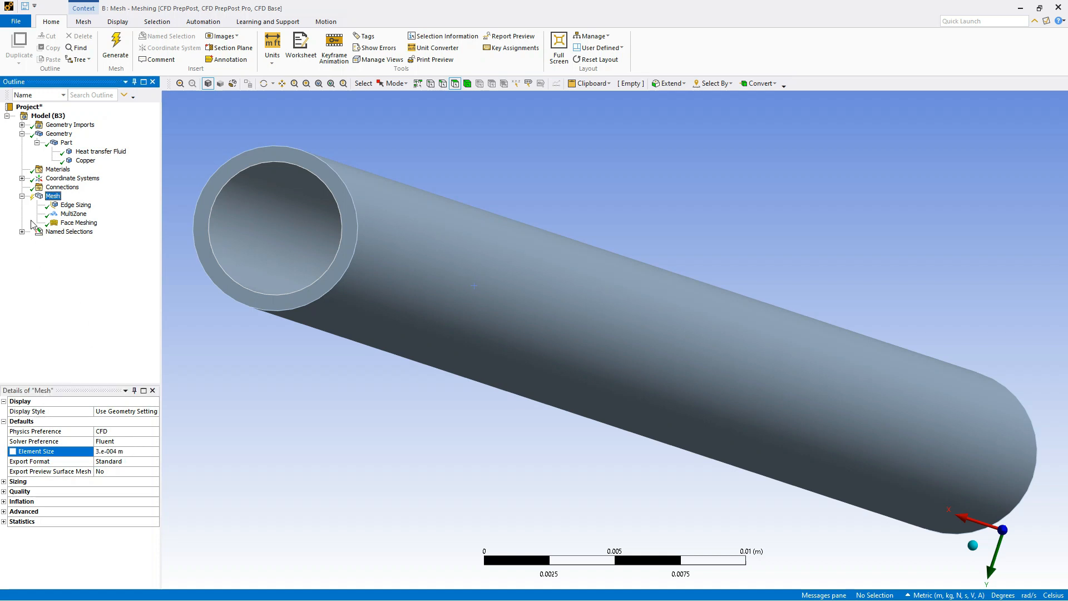
pyautogui.click(115, 47)
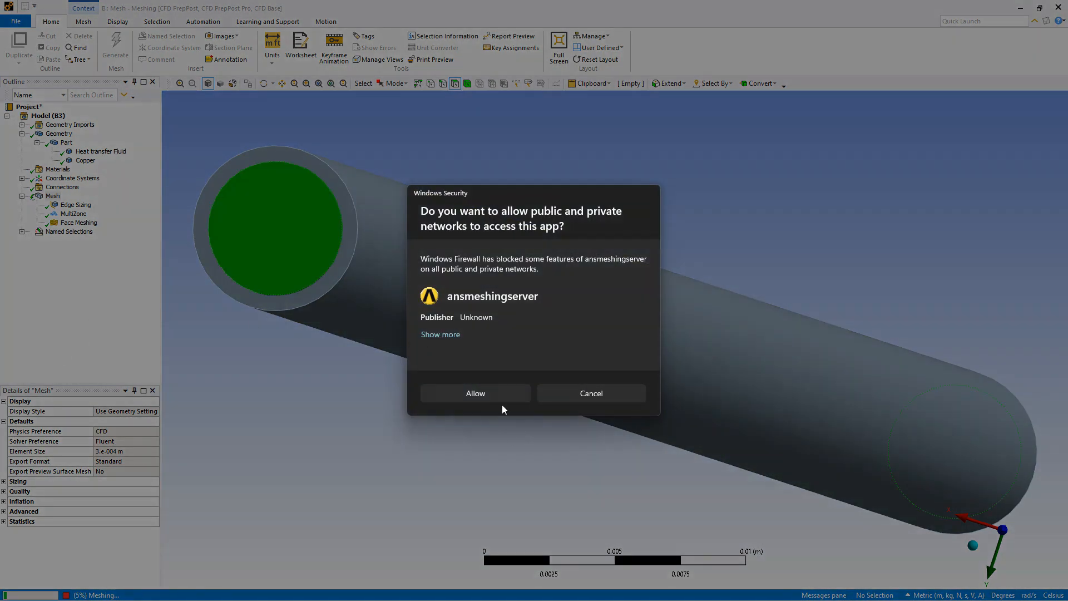
# Examine the generated mesh on the pipe's outer surface, both close up and over the full length in isometric view
pyautogui.click(498, 393)
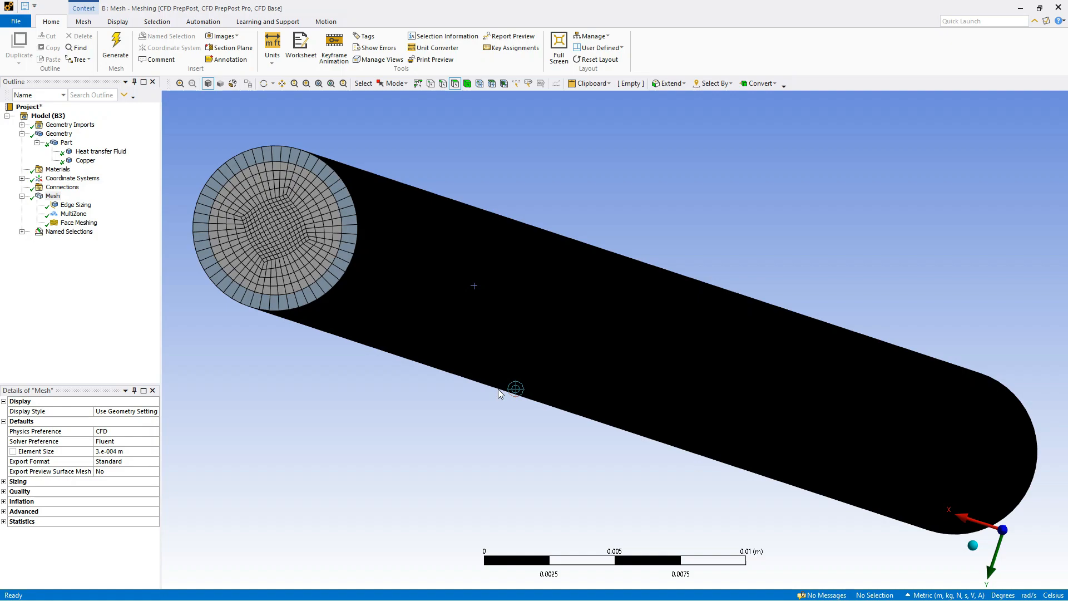
pyautogui.moveTo(307, 349)
pyautogui.mouseDown(button='middle')
pyautogui.moveTo(325, 358)
pyautogui.moveTo(339, 334)
pyautogui.moveTo(317, 353)
pyautogui.moveTo(311, 340)
pyautogui.moveTo(308, 355)
pyautogui.moveTo(312, 345)
pyautogui.moveTo(320, 356)
pyautogui.mouseUp(button='middle')
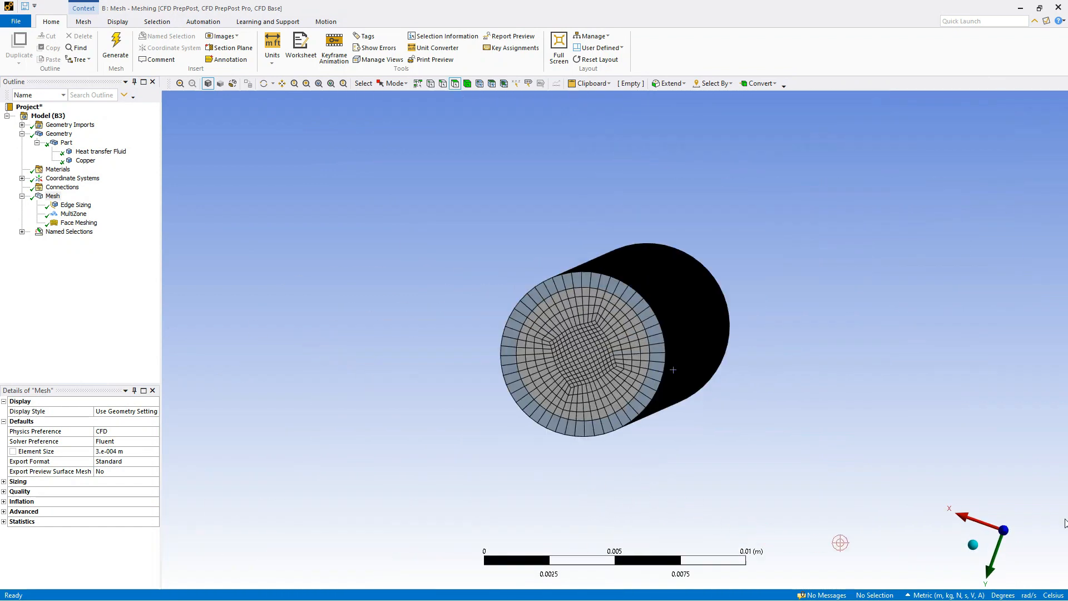
pyautogui.click(974, 546)
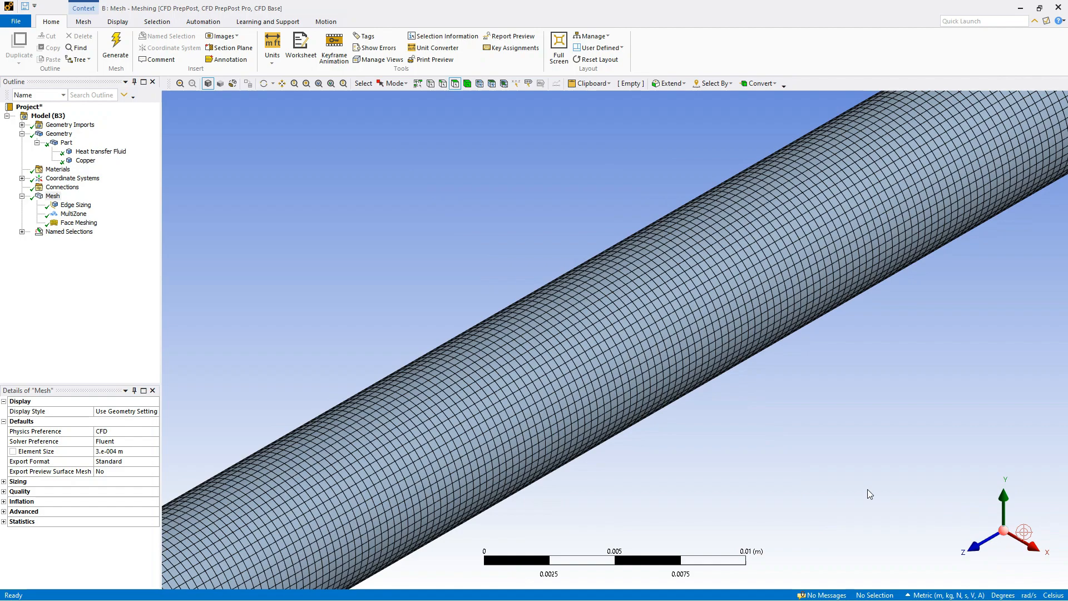
pyautogui.scroll(3, 774, 364)
pyautogui.scroll(-4, 778, 359)
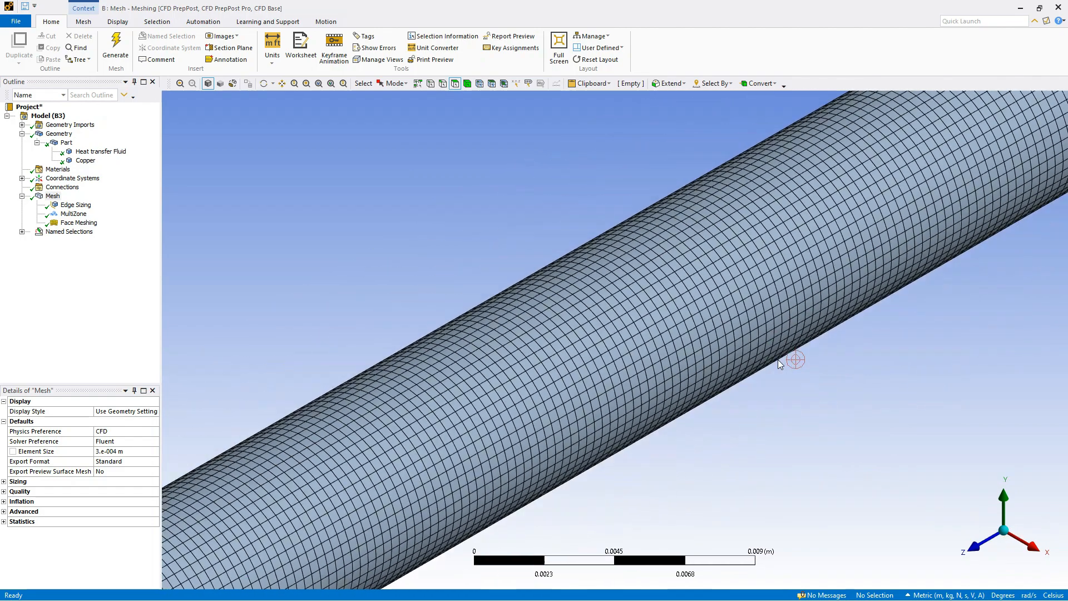
pyautogui.scroll(-6, 788, 340)
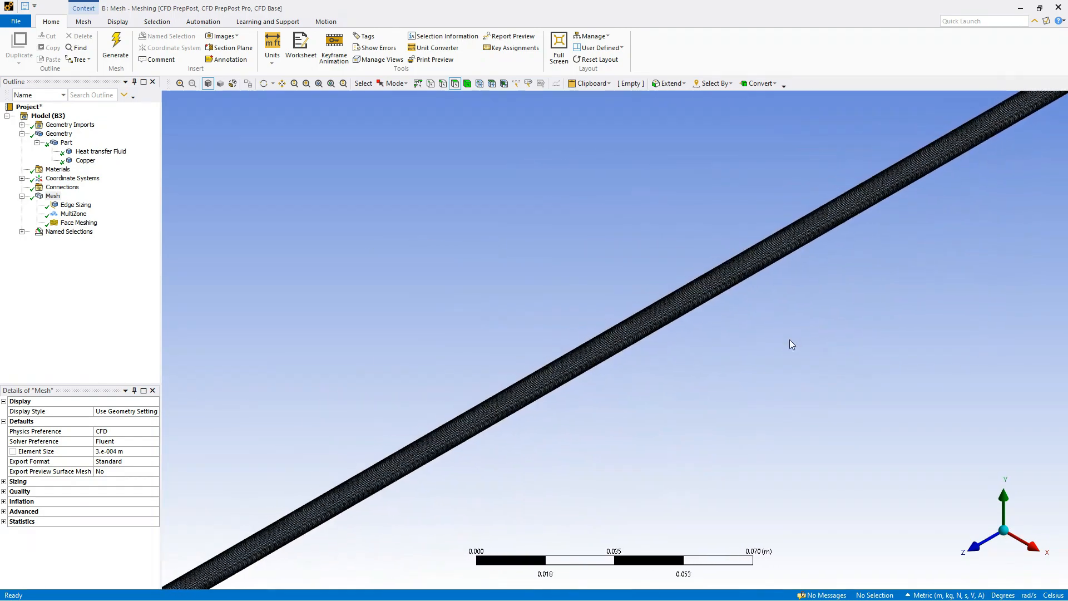
pyautogui.scroll(-5, 791, 341)
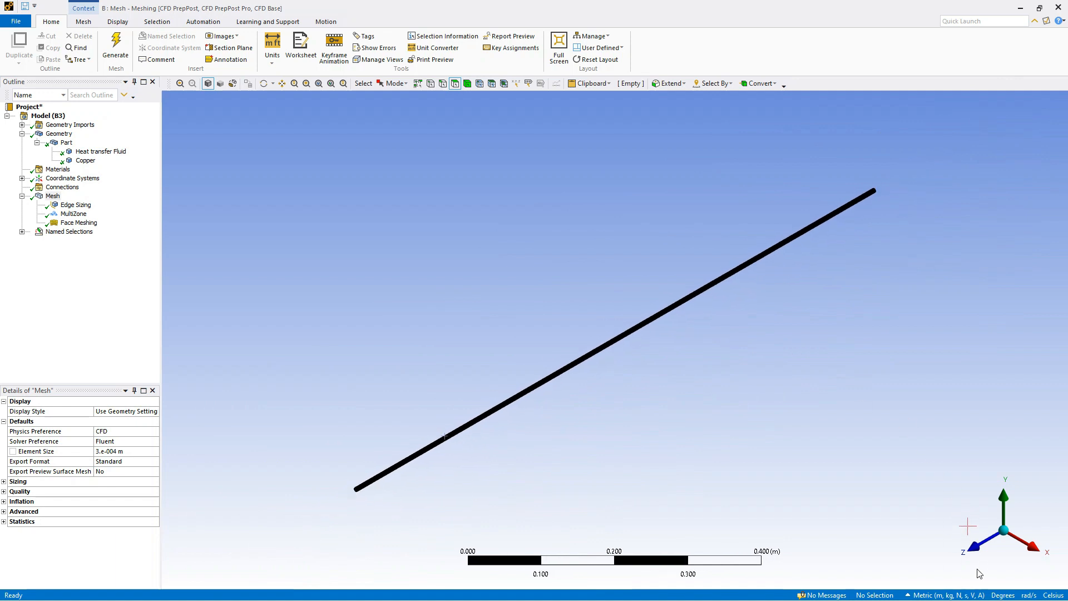
# Examine the cross-section mesh of the fluid core and copper wall end-on, looking along the Z axis
pyautogui.click(978, 551)
pyautogui.scroll(-2, 617, 349)
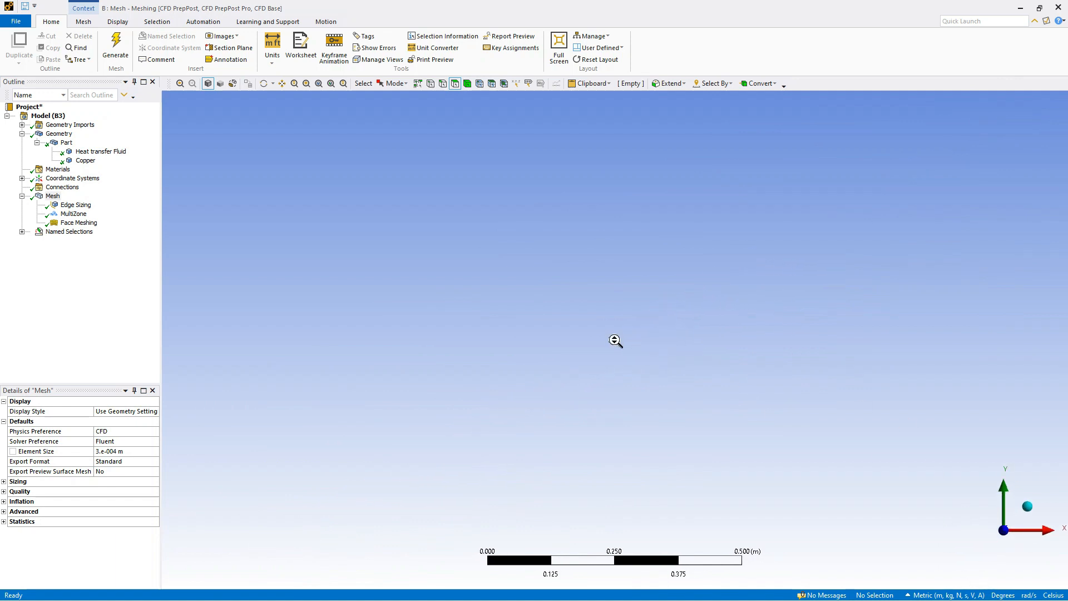
pyautogui.scroll(8, 616, 349)
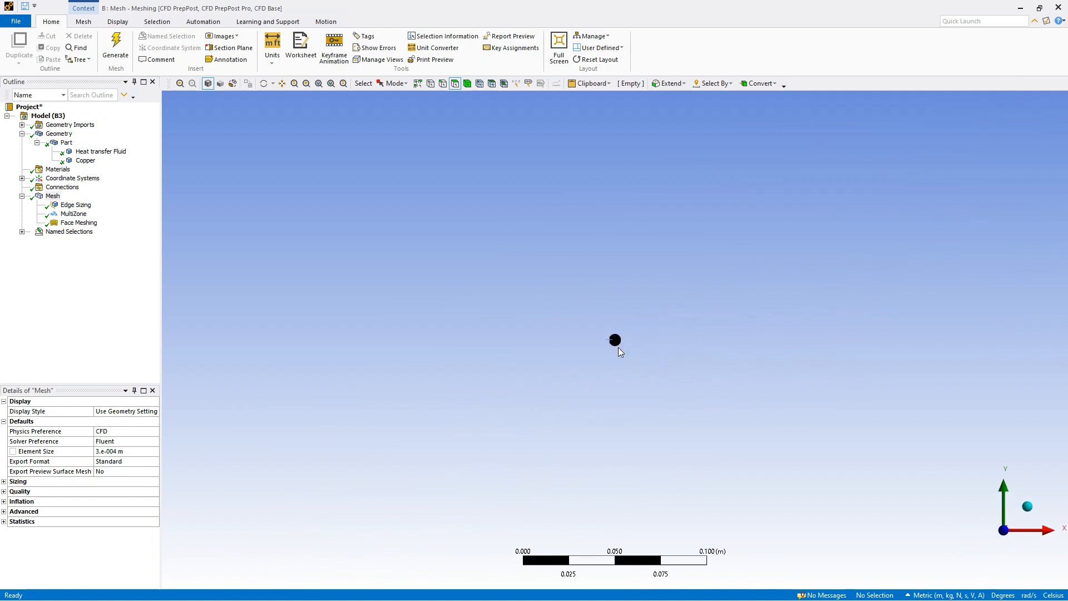
pyautogui.scroll(8, 618, 347)
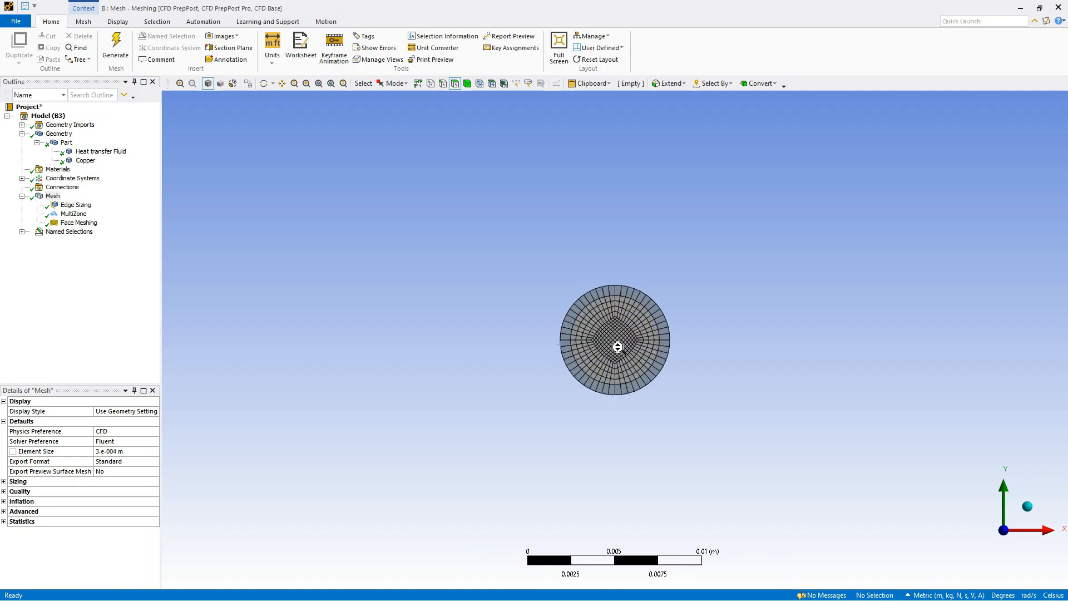
pyautogui.scroll(3, 617, 347)
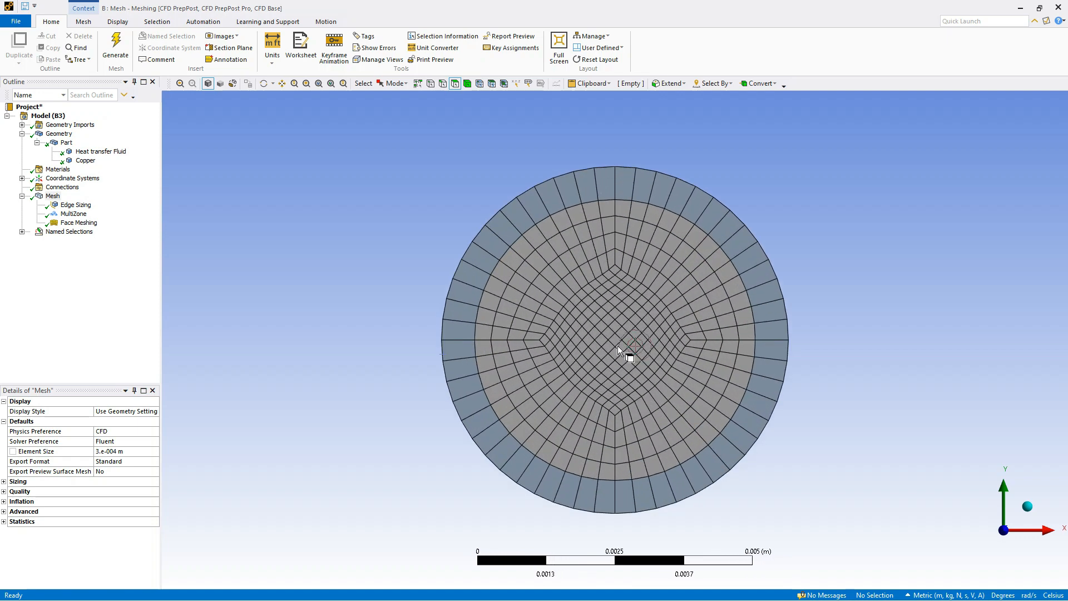
pyautogui.scroll(-4, 616, 344)
pyautogui.scroll(3, 626, 356)
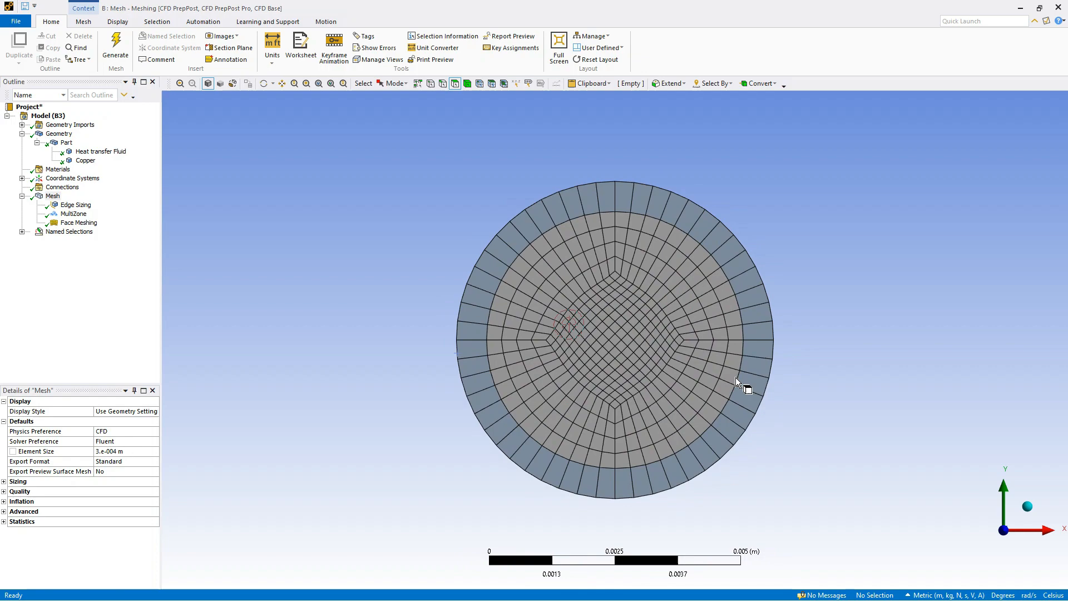